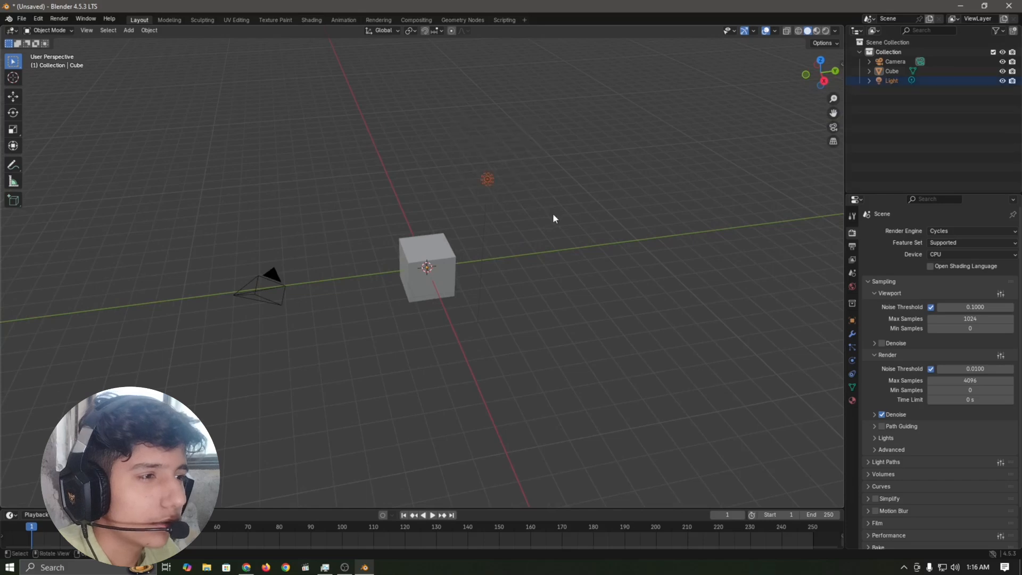
Step: Delete the default camera and light, keeping only the cube
{"action": "left_click", "coordinate": [266, 287], "text": "shift"}
{"action": "key", "text": "x"}
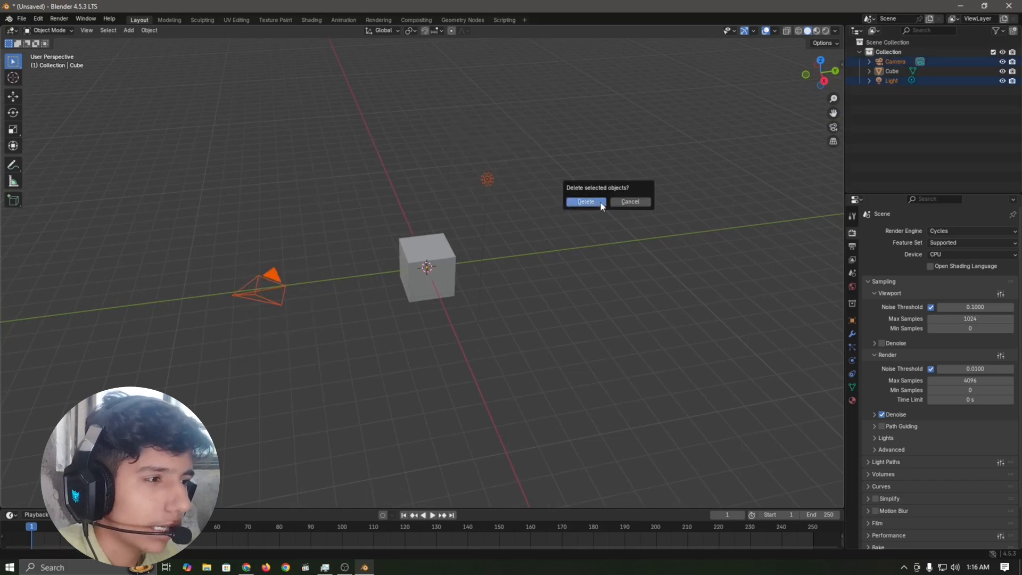
{"action": "left_click", "coordinate": [590, 203]}
Step: Scale the cube down along the Z axis to flatten it into a low, wide slab
{"action": "scroll", "coordinate": [529, 238], "scroll_direction": "up", "scroll_amount": 2}
{"action": "left_click", "coordinate": [474, 260]}
{"action": "scroll", "coordinate": [474, 261], "scroll_direction": "up", "scroll_amount": 5}
{"action": "scroll", "coordinate": [477, 266], "scroll_direction": "down", "scroll_amount": 4}
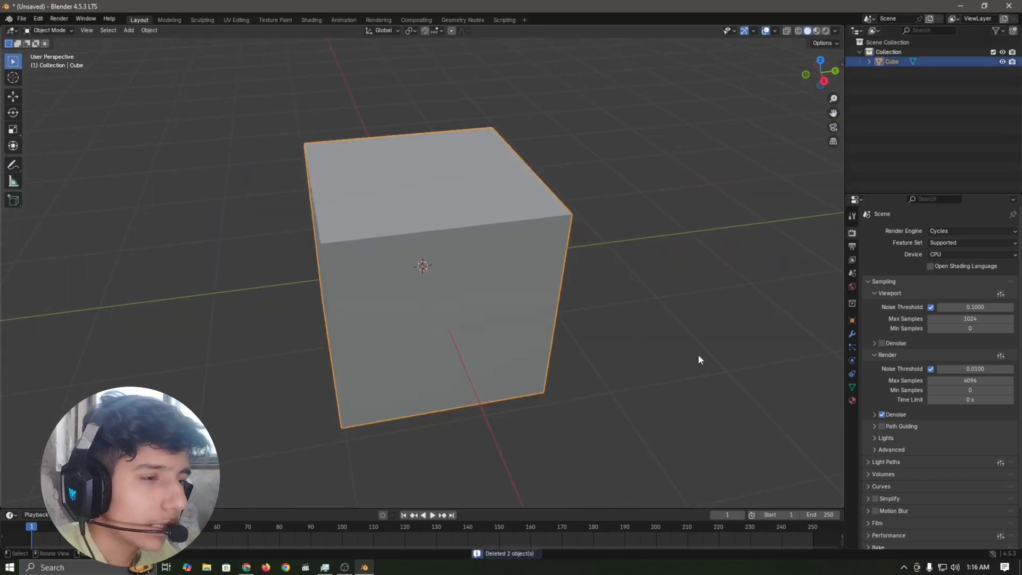
{"action": "middle_click_drag", "start_coordinate": [698, 355], "coordinate": [705, 241]}
{"action": "scroll", "coordinate": [631, 293], "scroll_direction": "down", "scroll_amount": 2}
{"action": "scroll", "coordinate": [705, 241], "scroll_direction": "down", "scroll_amount": 3}
{"action": "key", "text": "s"}
{"action": "key", "text": "z"}
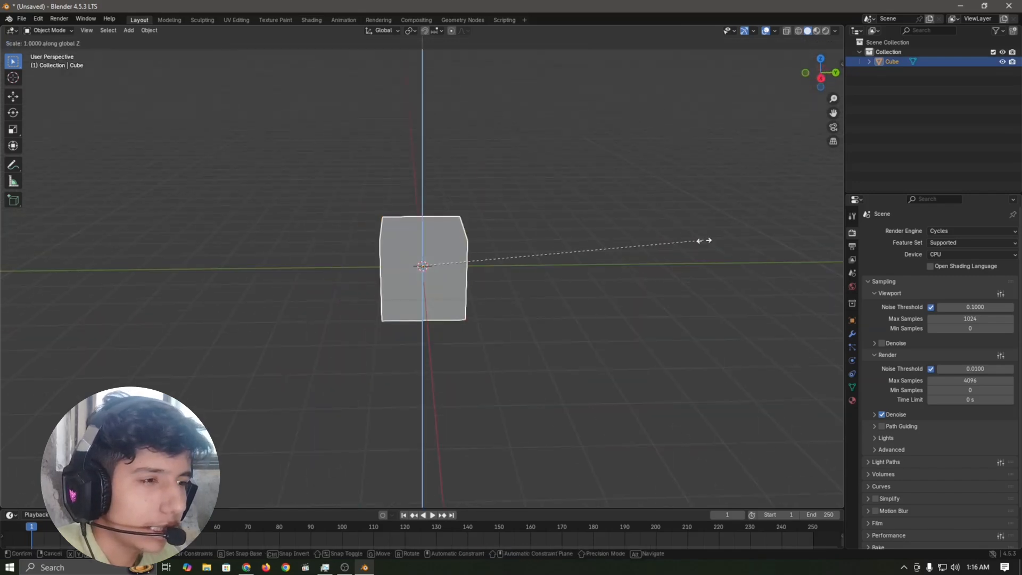
{"action": "left_click", "coordinate": [492, 237]}
{"action": "scroll", "coordinate": [590, 319], "scroll_direction": "up", "scroll_amount": 4}
{"action": "middle_click_drag", "start_coordinate": [600, 330], "coordinate": [673, 297]}
{"action": "key", "text": "s"}
{"action": "key", "text": "z"}
{"action": "left_click", "coordinate": [608, 270]}
Step: Enter Edit Mode and add two evenly spaced horizontal loop cuts around the slab's sides
{"action": "key", "text": "Tab"}
{"action": "scroll", "coordinate": [601, 290], "scroll_direction": "up", "scroll_amount": 2}
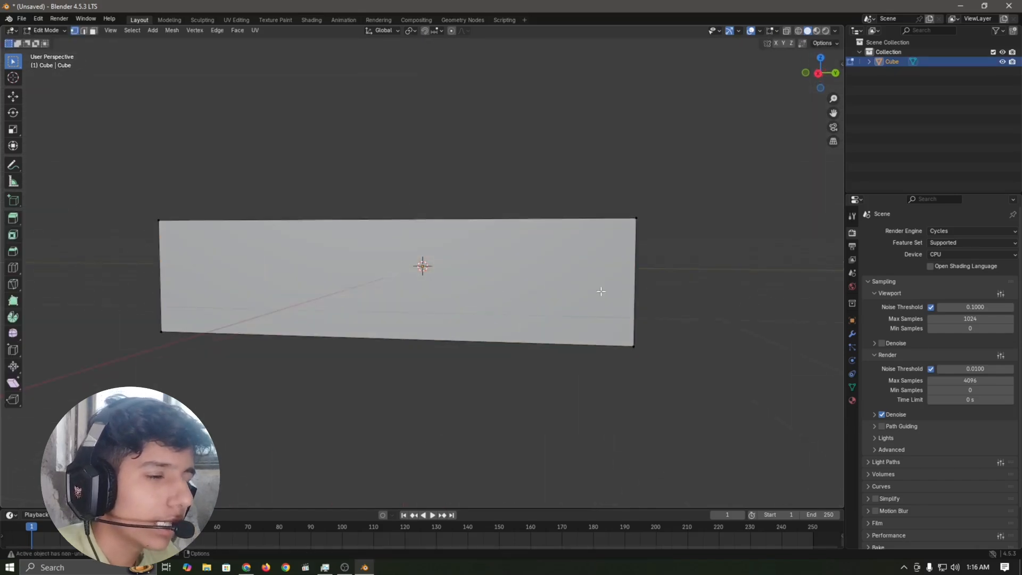
{"action": "scroll", "coordinate": [550, 284], "scroll_direction": "down", "scroll_amount": 2}
{"action": "key", "text": "ctrl+r"}
{"action": "scroll", "coordinate": [557, 279], "scroll_direction": "up", "scroll_amount": 1}
{"action": "left_click", "coordinate": [557, 279]}
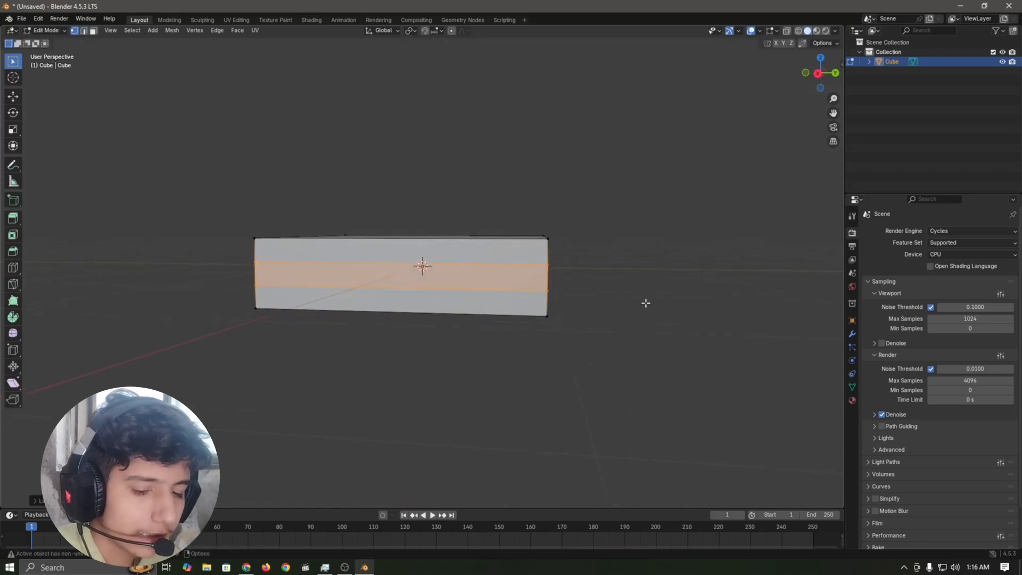
Step: Scale the two new edge loops apart along Z to make the middle band taller
{"action": "key", "text": "s"}
{"action": "key", "text": "z"}
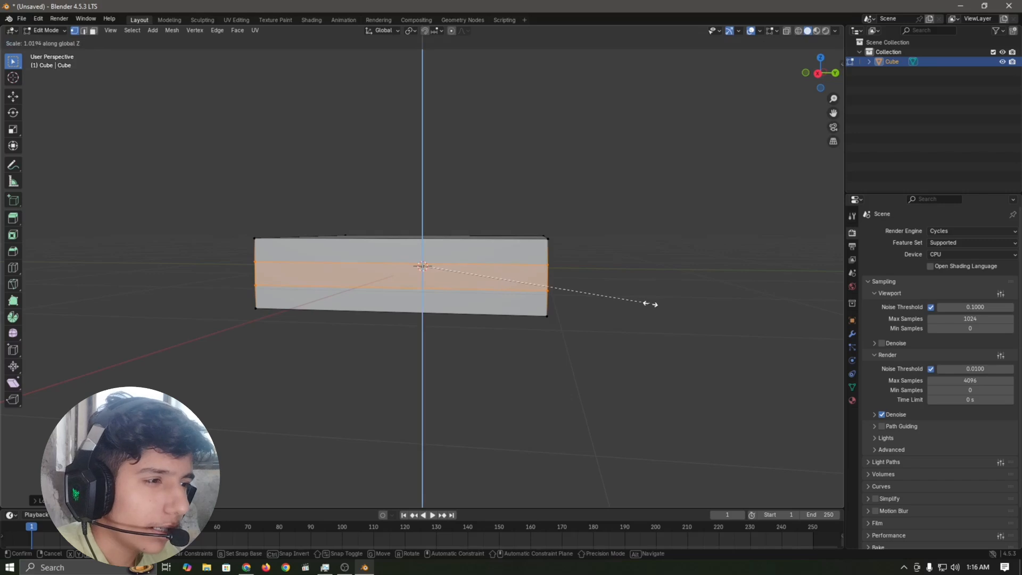
{"action": "left_click", "coordinate": [782, 321]}
{"action": "scroll", "coordinate": [670, 320], "scroll_direction": "up", "scroll_amount": 2}
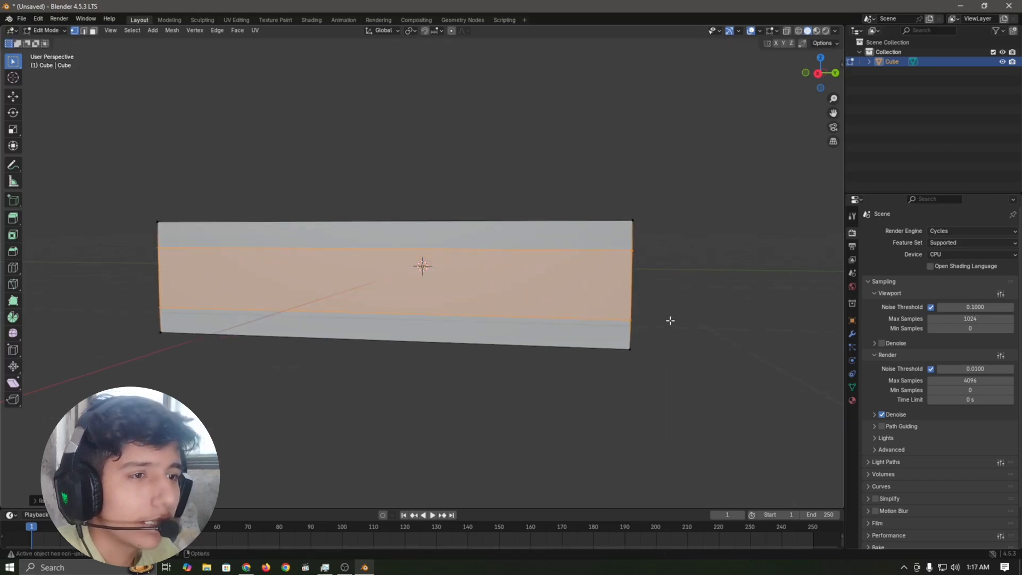
Step: Extrude the middle band faces in place, scale them inward to about 0.87, and return to Object Mode
{"action": "scroll", "coordinate": [670, 320], "scroll_direction": "down", "scroll_amount": 4}
{"action": "key", "text": "3"}
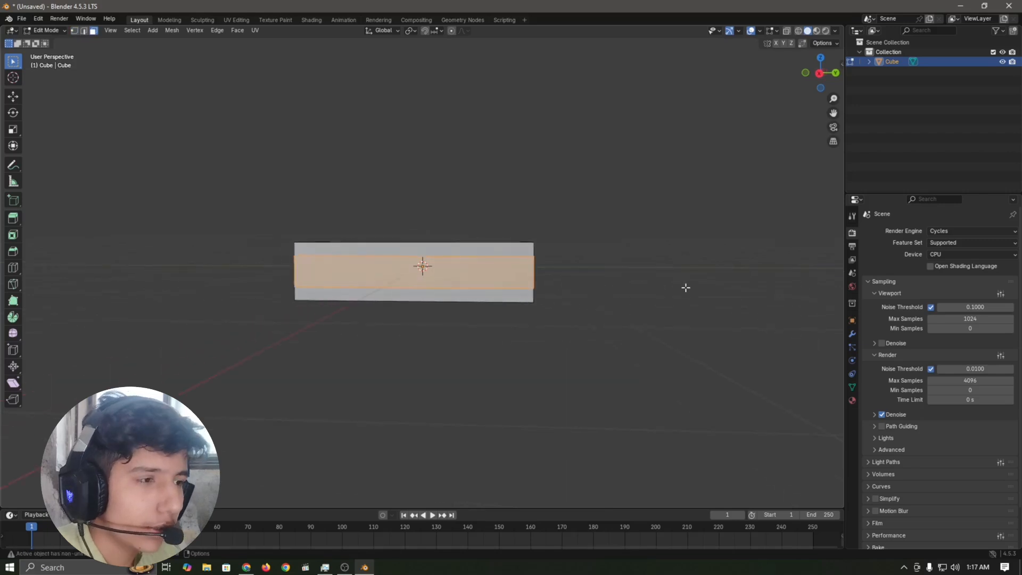
{"action": "key", "text": "e"}
{"action": "right_click", "coordinate": [674, 303]}
{"action": "key", "text": "s"}
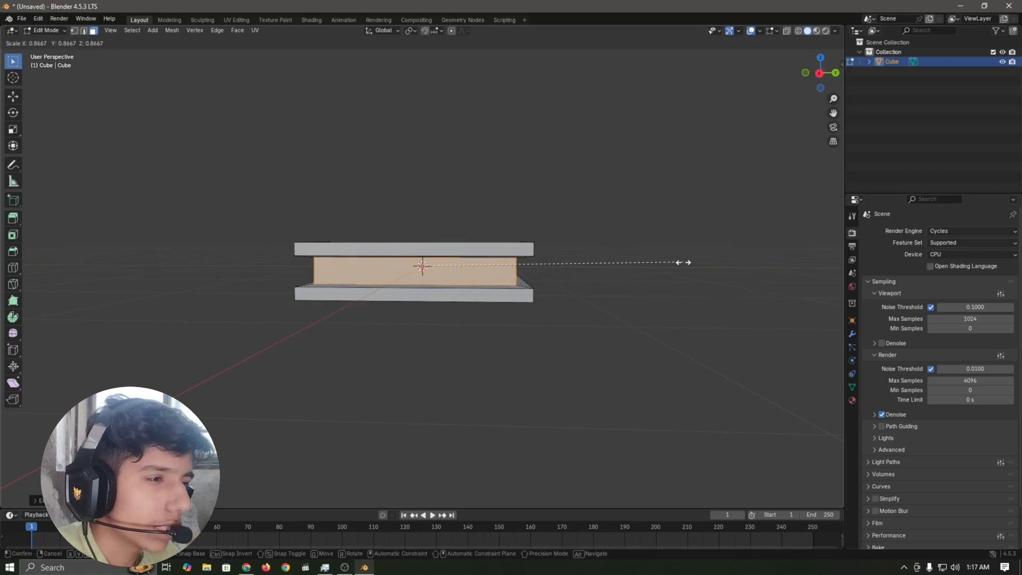
{"action": "left_click", "coordinate": [687, 263]}
{"action": "key", "text": "Tab"}
Step: Add a second material slot to the slab with a new material named "Emit"
{"action": "scroll", "coordinate": [655, 287], "scroll_direction": "up", "scroll_amount": 3}
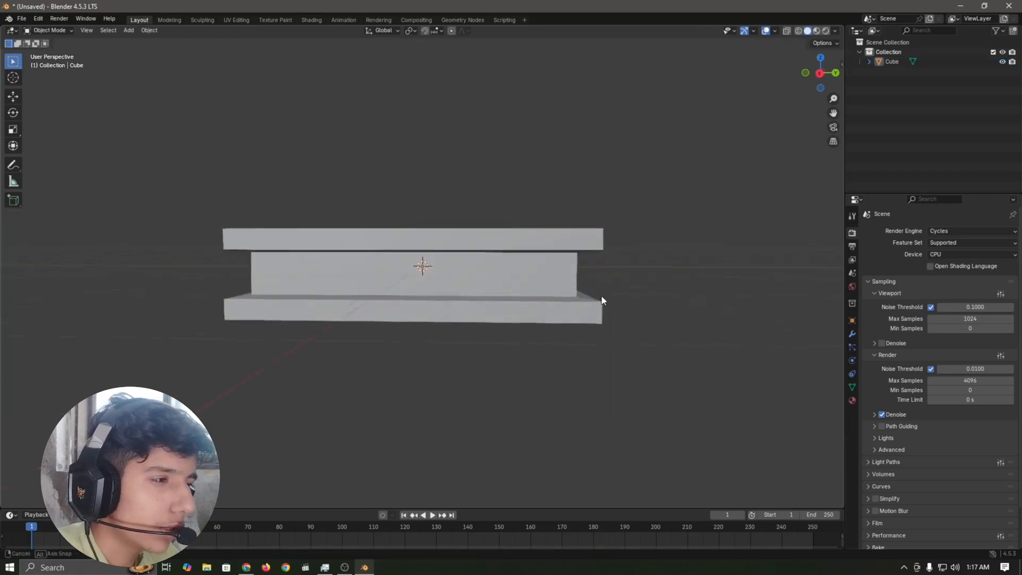
{"action": "middle_click_drag", "start_coordinate": [601, 300], "coordinate": [885, 416]}
{"action": "left_click", "coordinate": [851, 398]}
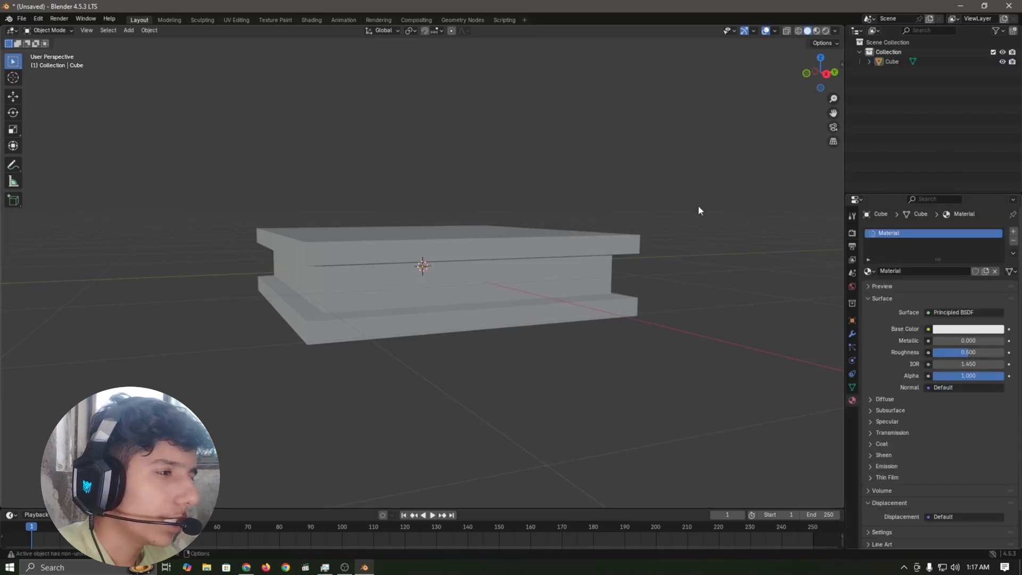
{"action": "left_click", "coordinate": [1013, 231]}
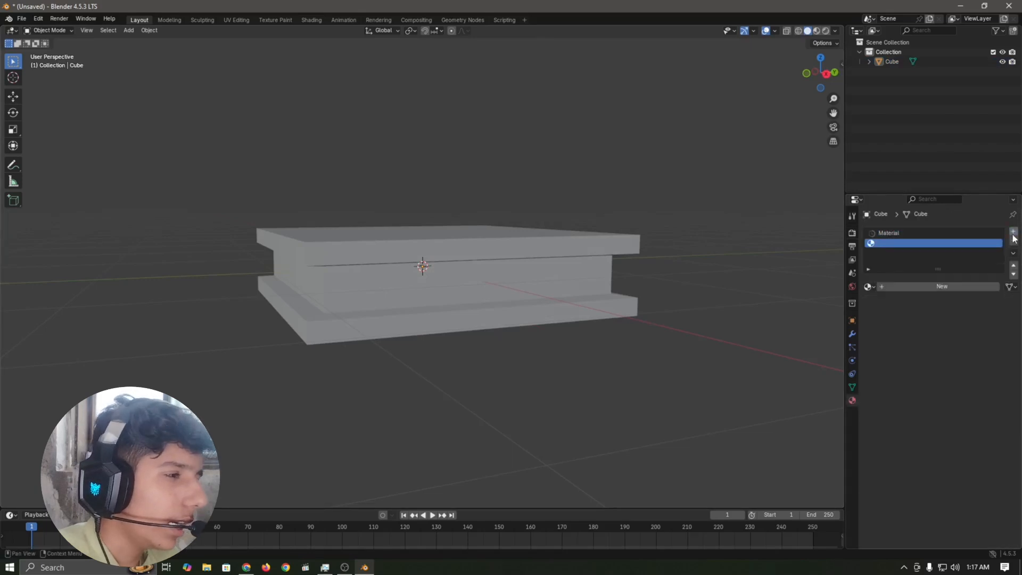
{"action": "left_click", "coordinate": [921, 289]}
{"action": "double_click", "coordinate": [927, 281]}
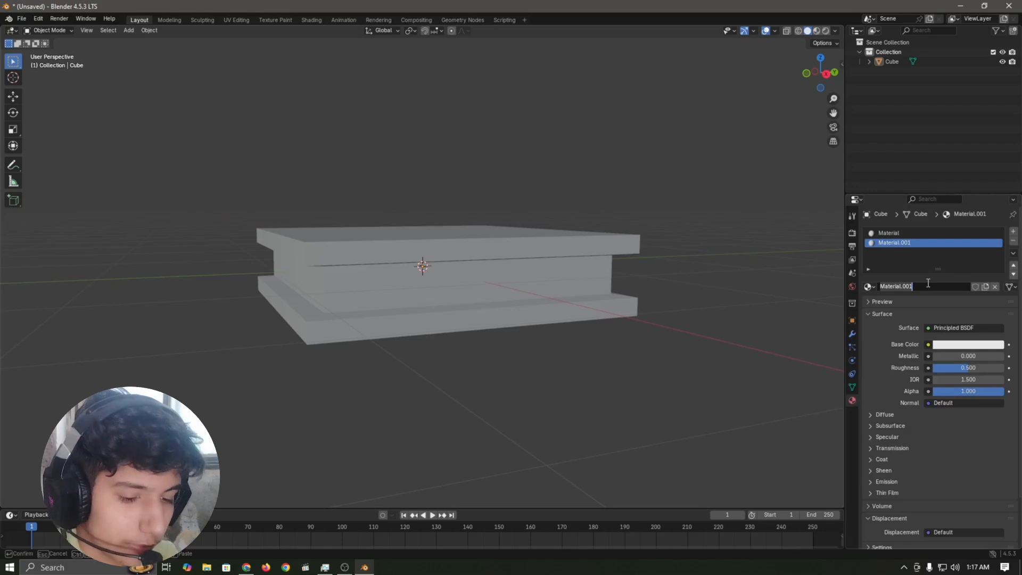
{"action": "type", "text": "Emit"}
{"action": "key", "text": "Return"}
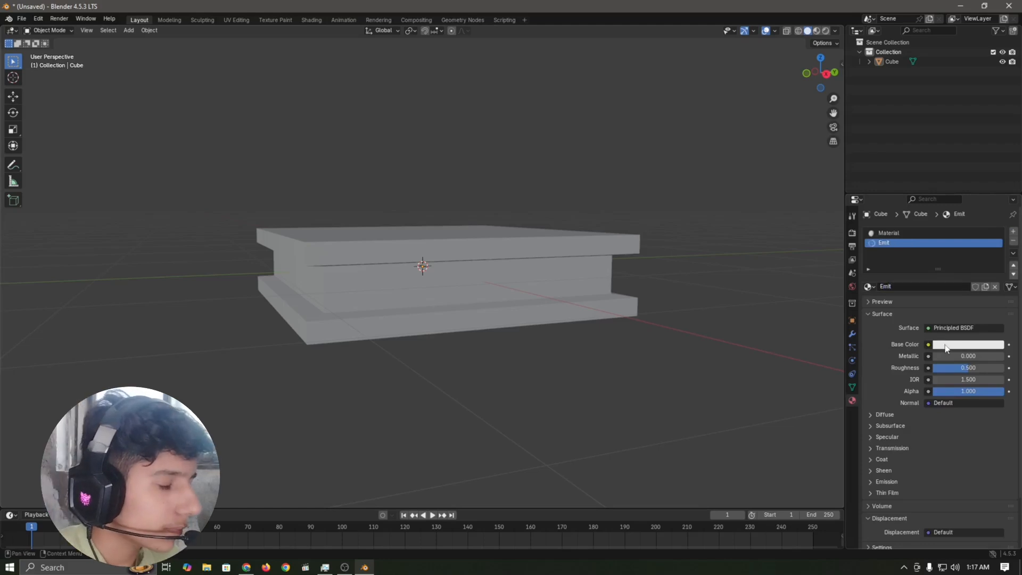
Step: Make the Emit material a red Emission shader with strength 10
{"action": "left_click", "coordinate": [934, 328]}
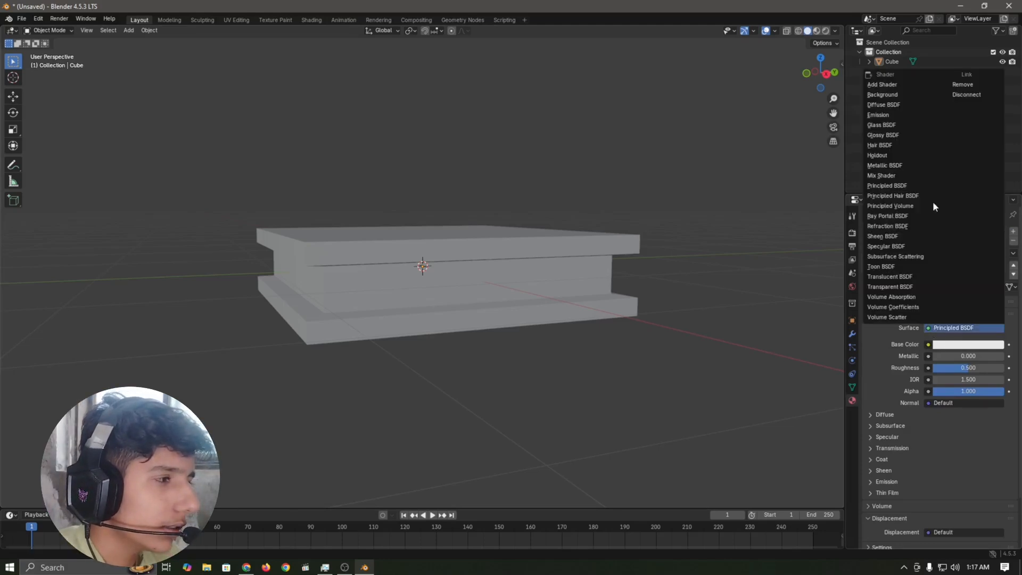
{"action": "left_click", "coordinate": [878, 115]}
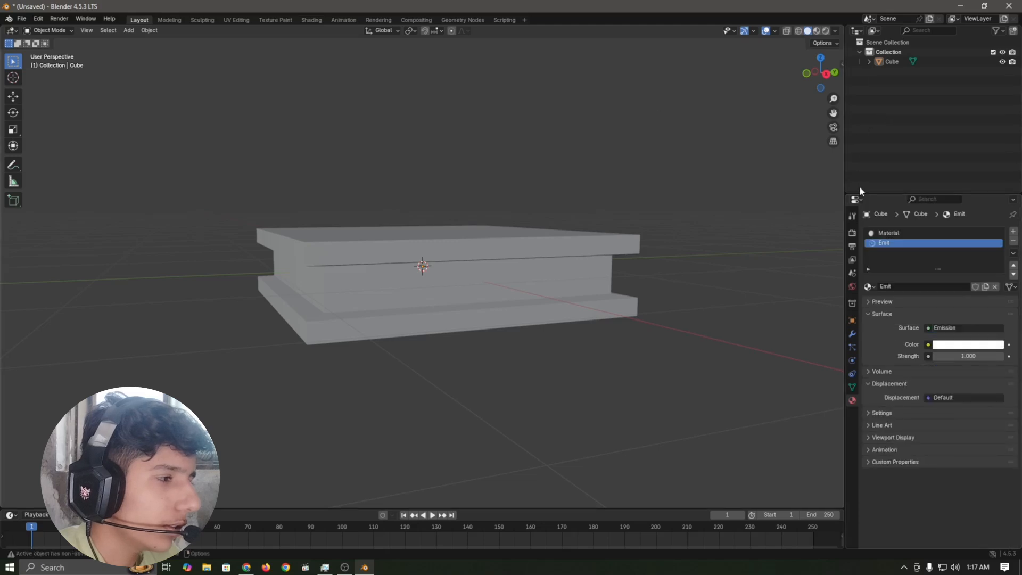
{"action": "left_click", "coordinate": [964, 350]}
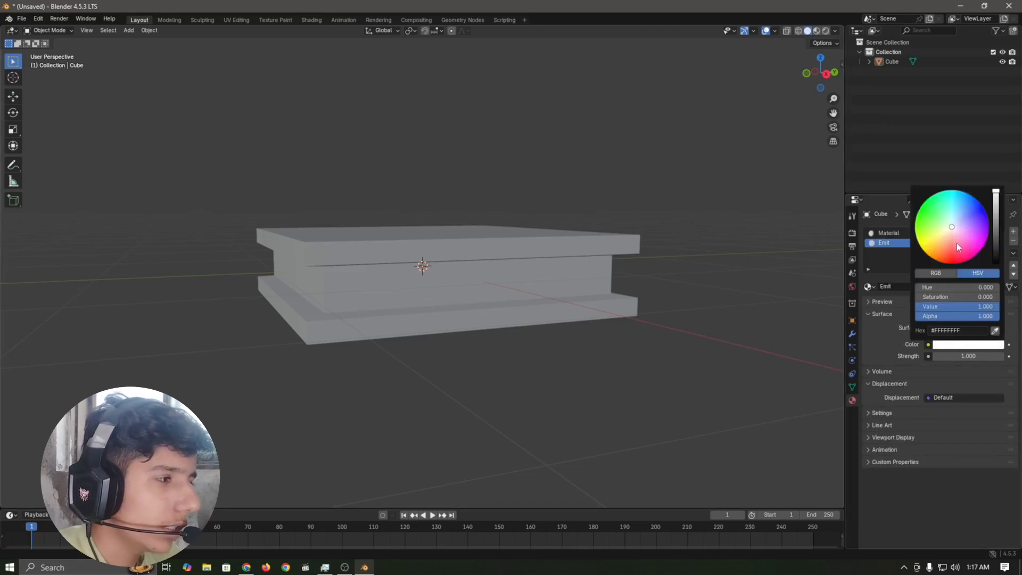
{"action": "left_click_drag", "start_coordinate": [957, 242], "coordinate": [950, 264]}
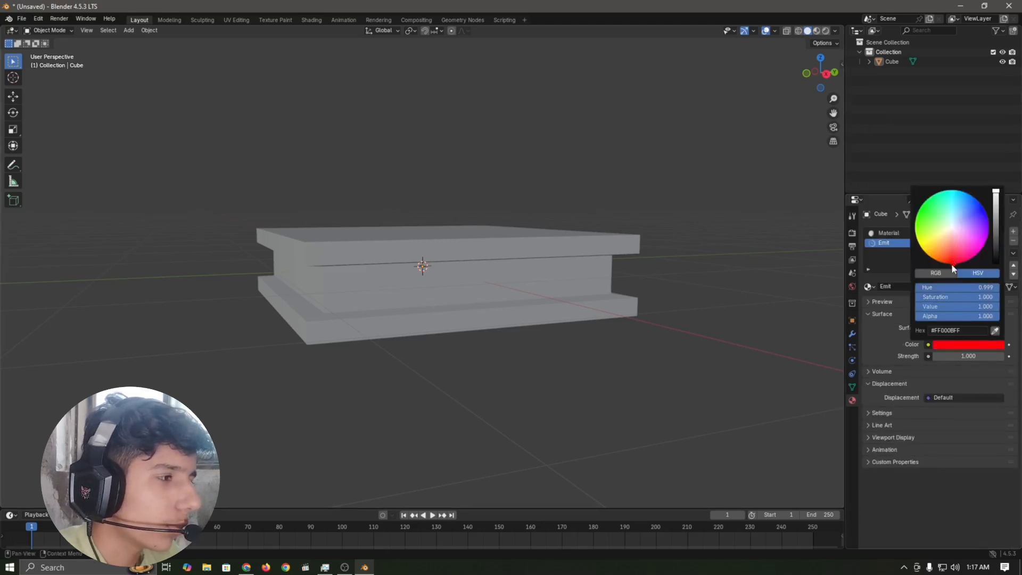
{"action": "left_click", "coordinate": [965, 356]}
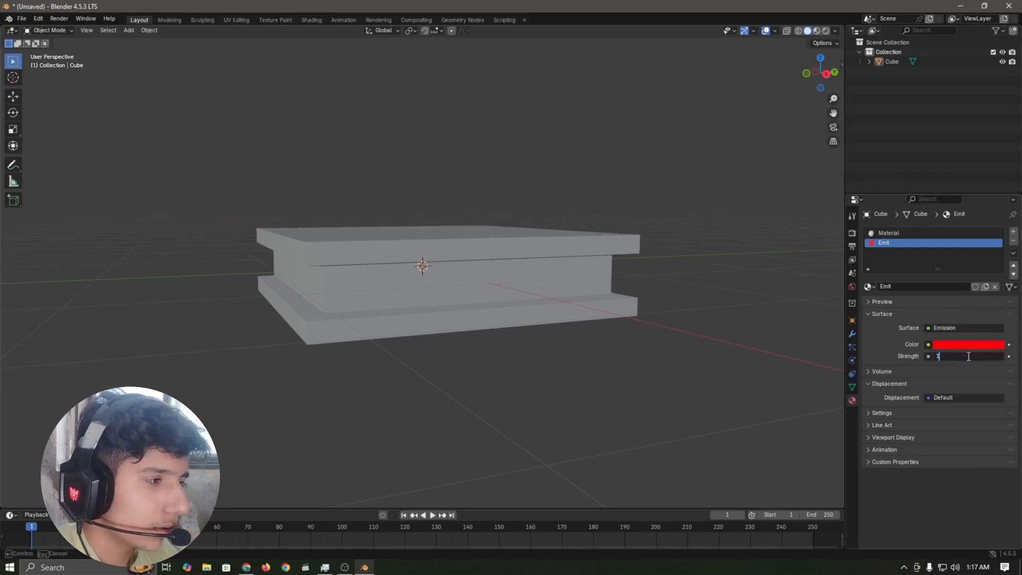
{"action": "type", "text": "10"}
{"action": "key", "text": "Return"}
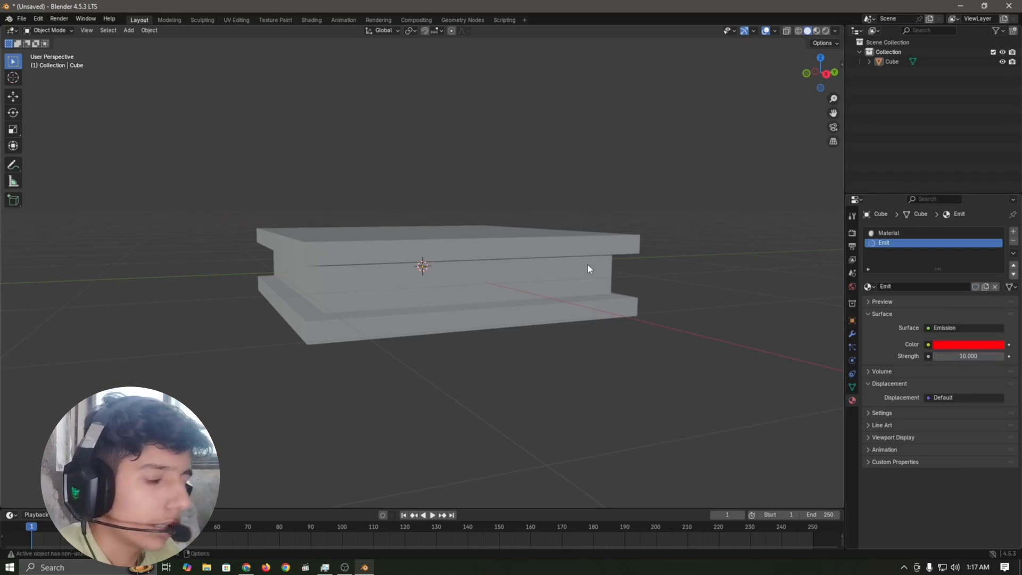
Step: Assign the Emit material to the slab's recessed middle band faces in Edit Mode, then return to Object Mode
{"action": "left_click", "coordinate": [611, 236]}
{"action": "key", "text": "Tab"}
{"action": "middle_click_drag", "start_coordinate": [625, 256], "coordinate": [540, 268]}
{"action": "middle_click_drag", "start_coordinate": [230, 248], "coordinate": [401, 258]}
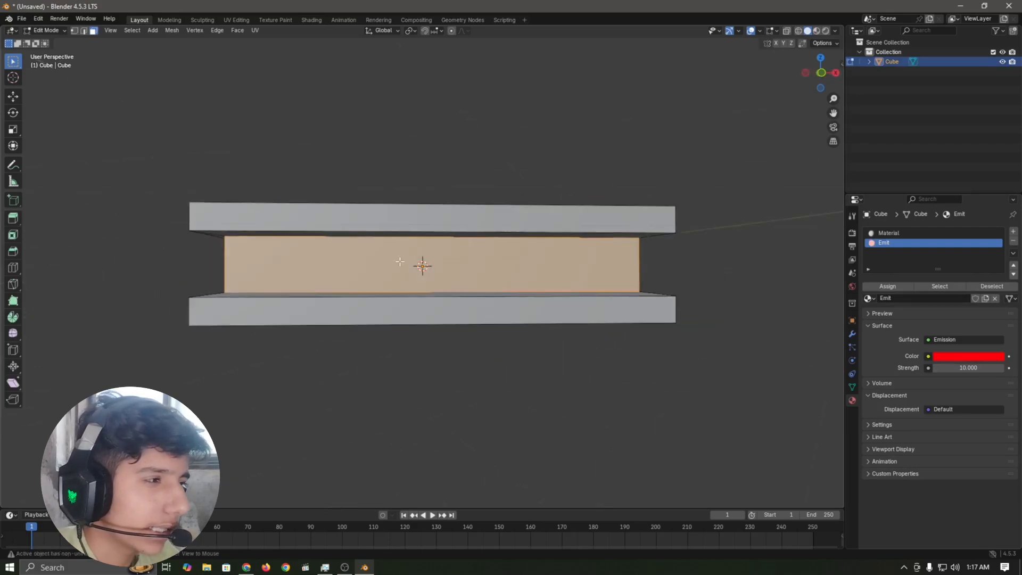
{"action": "left_click", "coordinate": [881, 288]}
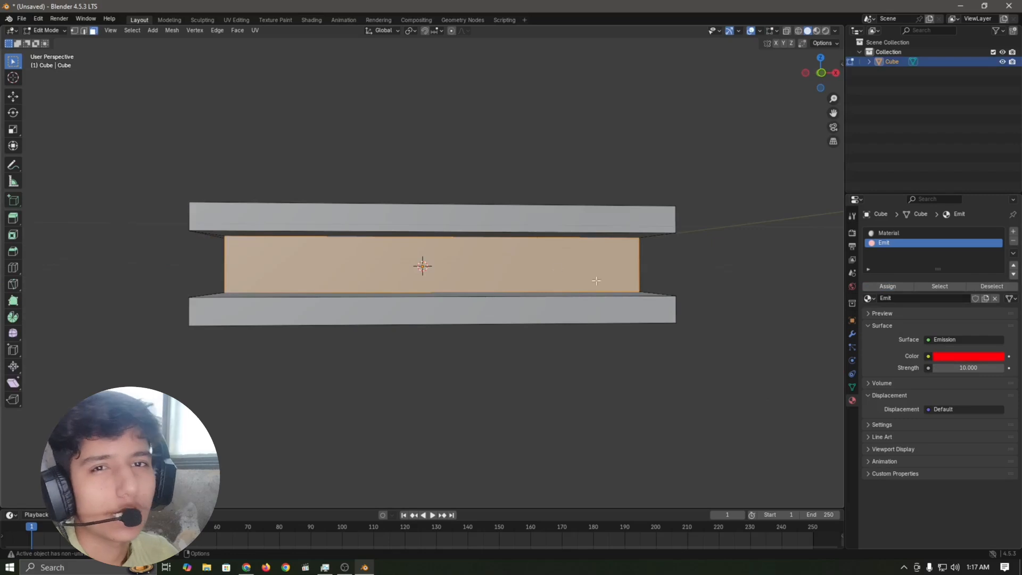
{"action": "middle_click_drag", "start_coordinate": [724, 259], "coordinate": [704, 264]}
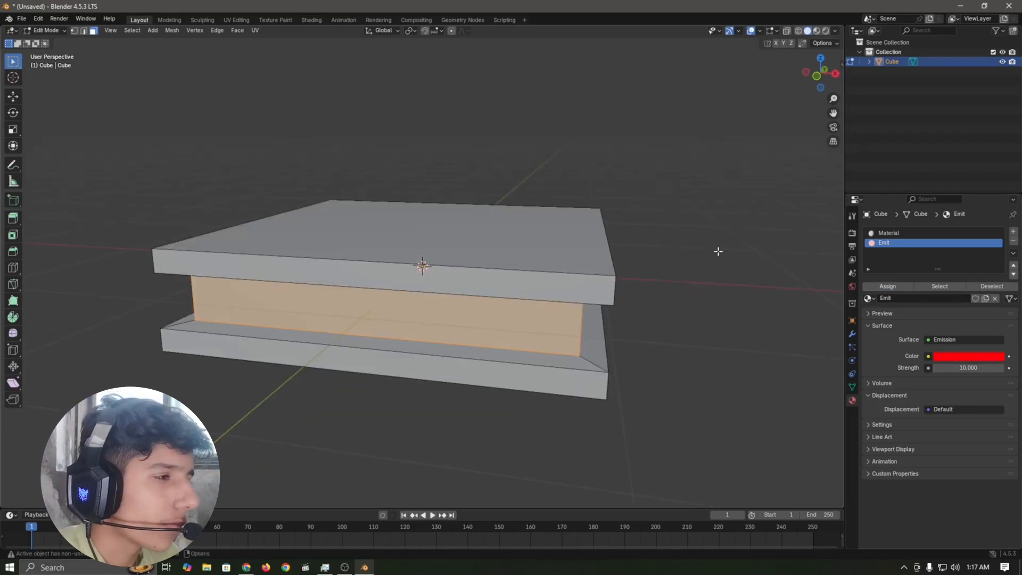
{"action": "key", "text": "Tab"}
Step: Rename the slab's first material to "Matalic"
{"action": "left_click", "coordinate": [897, 234]}
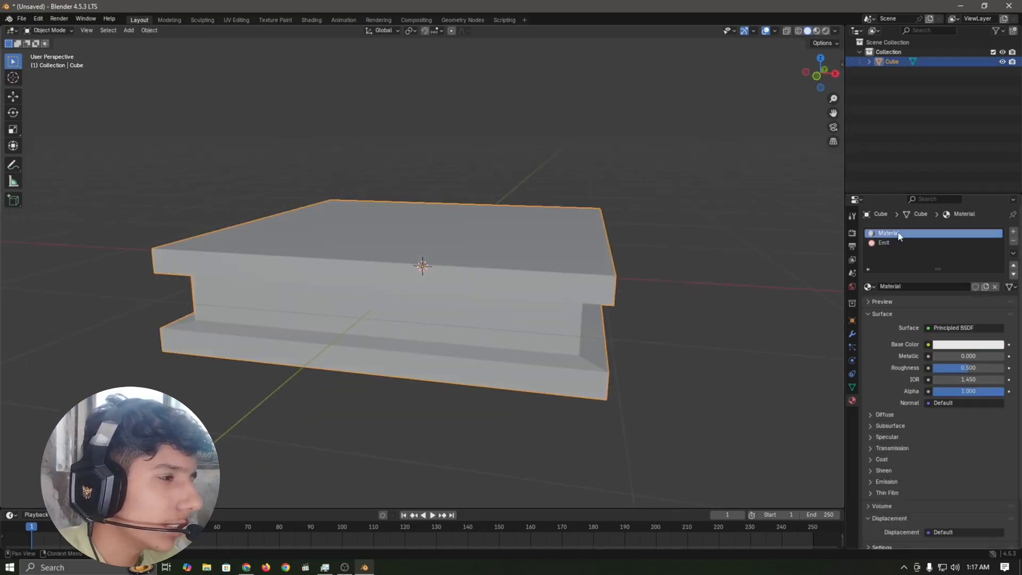
{"action": "left_click", "coordinate": [912, 286]}
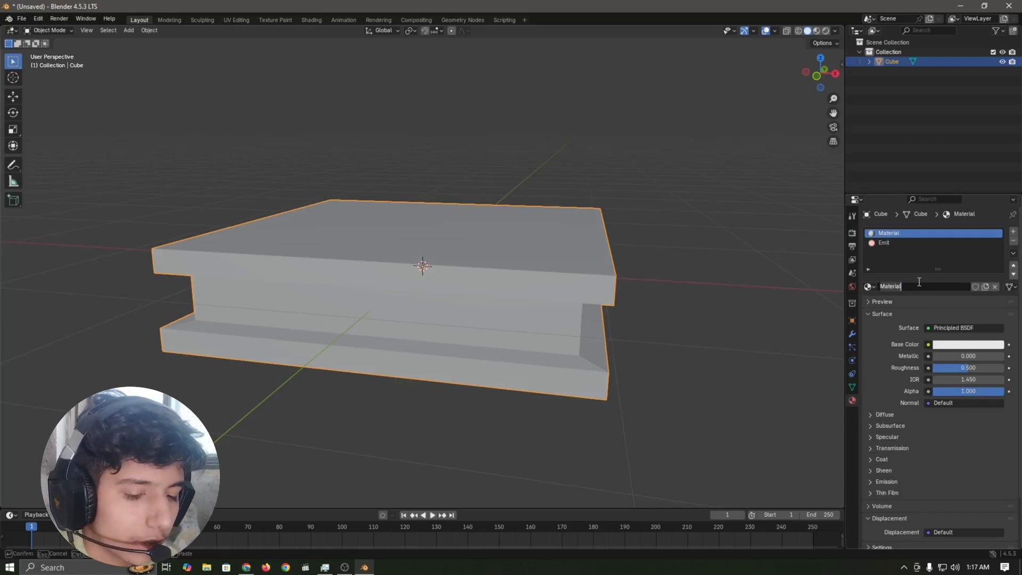
{"action": "type", "text": "Matal"}
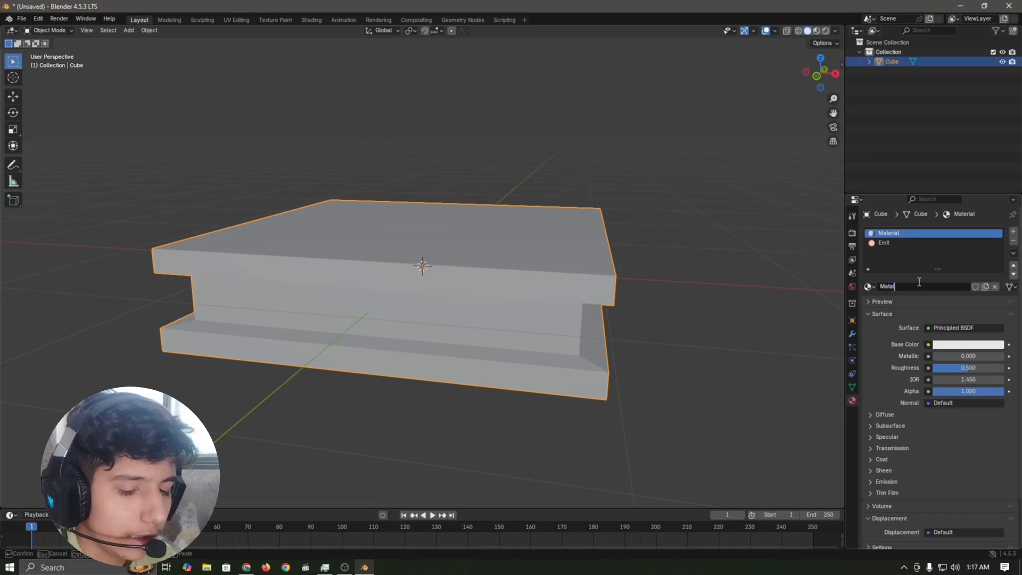
{"action": "type", "text": "ic"}
{"action": "key", "text": "Return"}
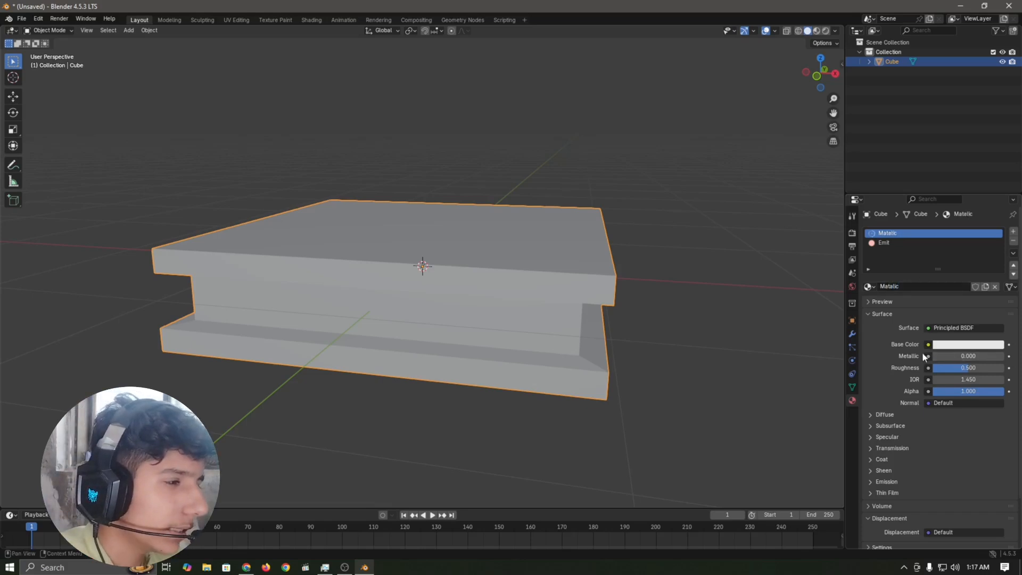
Step: Set the Matalic material's metallic value to 1 and darken its base color to dark gray
{"action": "type", "text": "1"}
{"action": "key", "text": "Return"}
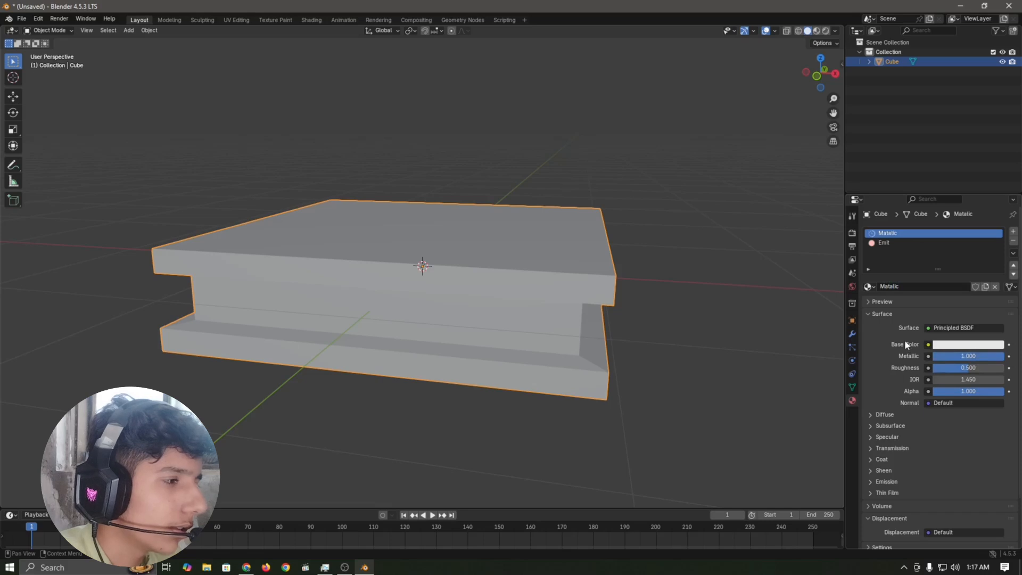
{"action": "left_click", "coordinate": [966, 344]}
{"action": "left_click_drag", "start_coordinate": [998, 232], "coordinate": [995, 241]}
Step: Switch to the Compositing workspace and enable the use of nodes for the scene
{"action": "scroll", "coordinate": [655, 250], "scroll_direction": "down", "scroll_amount": 5}
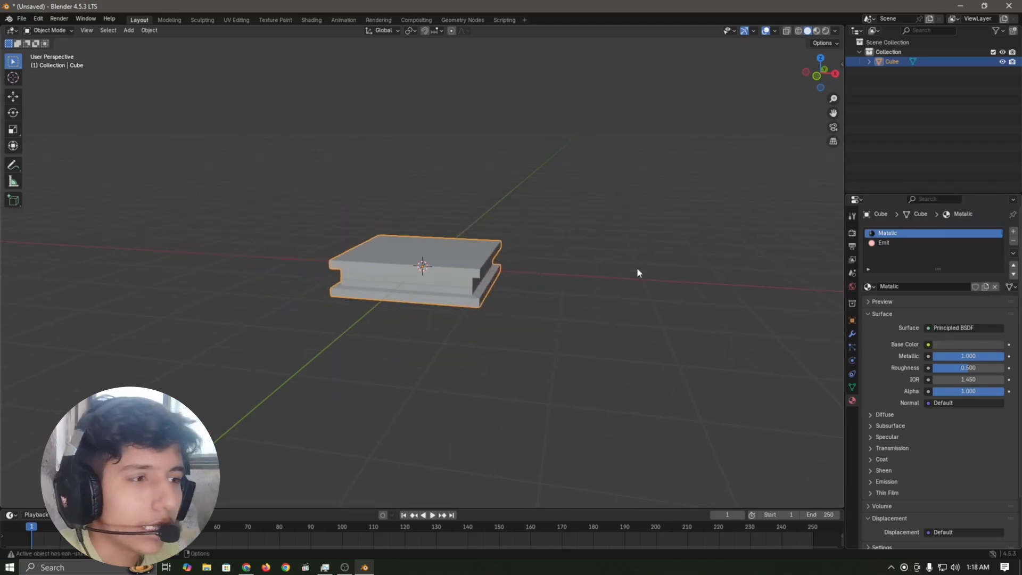
{"action": "left_click", "coordinate": [636, 267]}
{"action": "middle_click_drag", "start_coordinate": [636, 267], "coordinate": [442, 51]}
{"action": "left_click", "coordinate": [410, 19]}
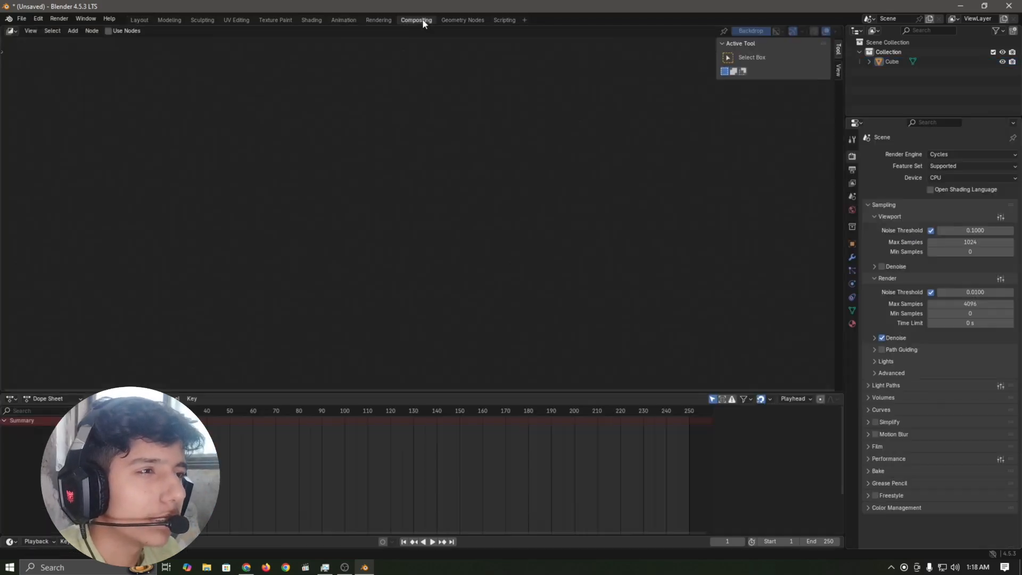
{"action": "left_click", "coordinate": [109, 31]}
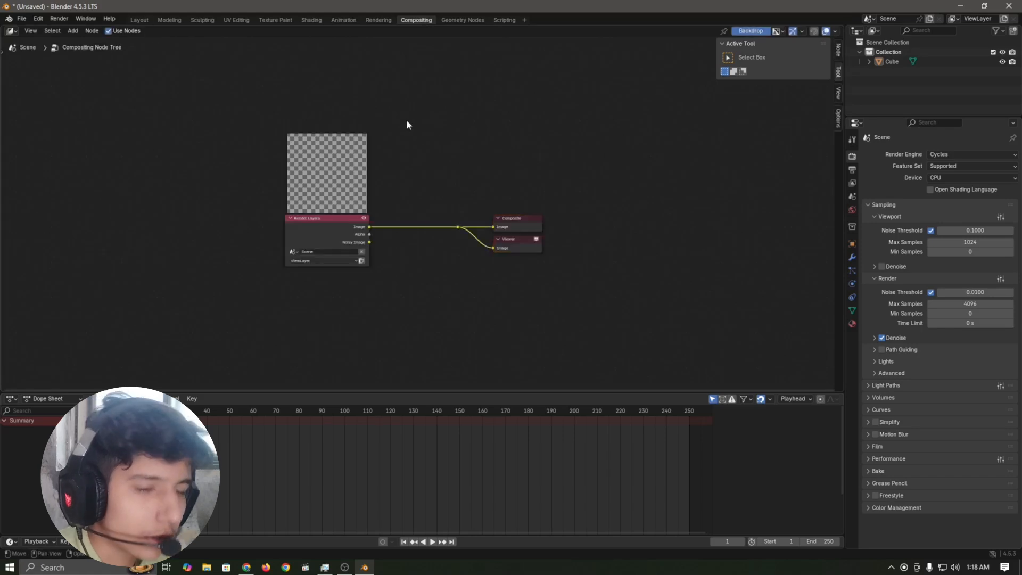
Step: Insert a Glare node on the Render Layers image output link and set its glare type to Bloom
{"action": "key", "text": "shift+a"}
{"action": "type", "text": "glare"}
{"action": "key", "text": "Return"}
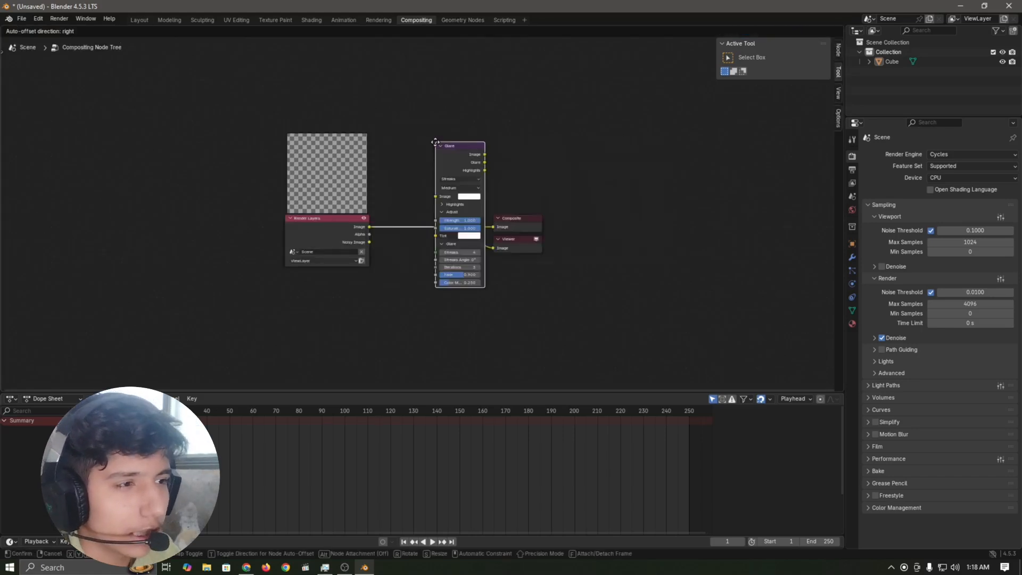
{"action": "left_click", "coordinate": [381, 160]}
{"action": "scroll", "coordinate": [477, 202], "scroll_direction": "up", "scroll_amount": 3}
{"action": "left_click", "coordinate": [381, 181]}
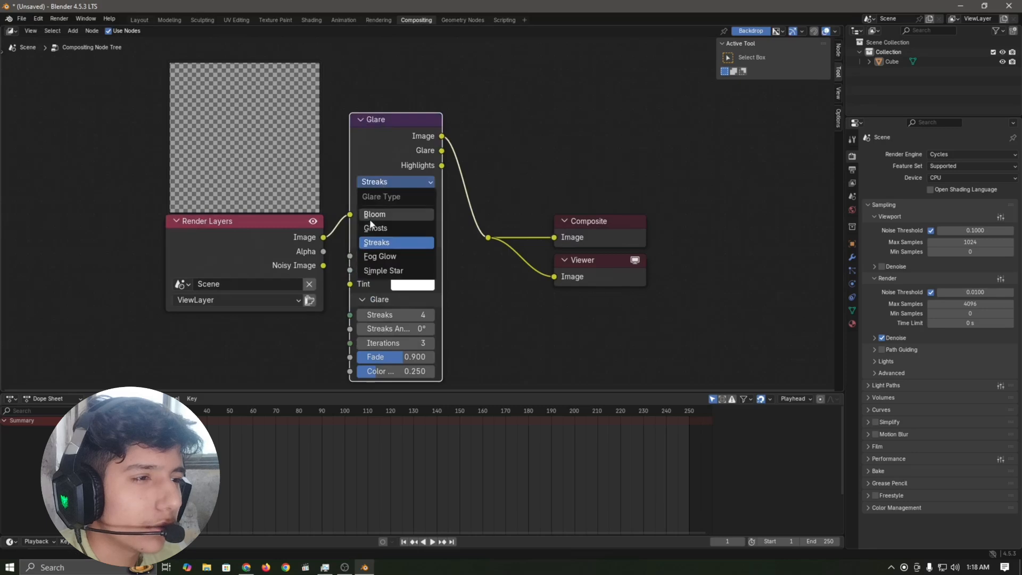
{"action": "left_click", "coordinate": [373, 212]}
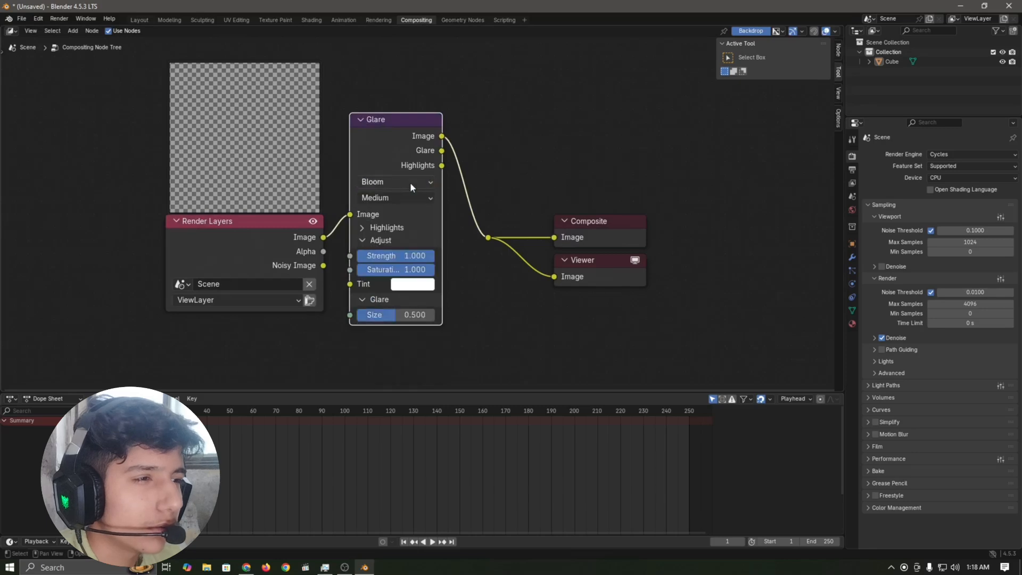
Step: Return to the Layout workspace and duplicate the slab, moving the copy about 3 m along the Y axis
{"action": "left_click", "coordinate": [139, 19]}
{"action": "left_click", "coordinate": [454, 239]}
{"action": "scroll", "coordinate": [532, 217], "scroll_direction": "down", "scroll_amount": 5}
{"action": "middle_click_drag", "start_coordinate": [585, 211], "coordinate": [547, 235]}
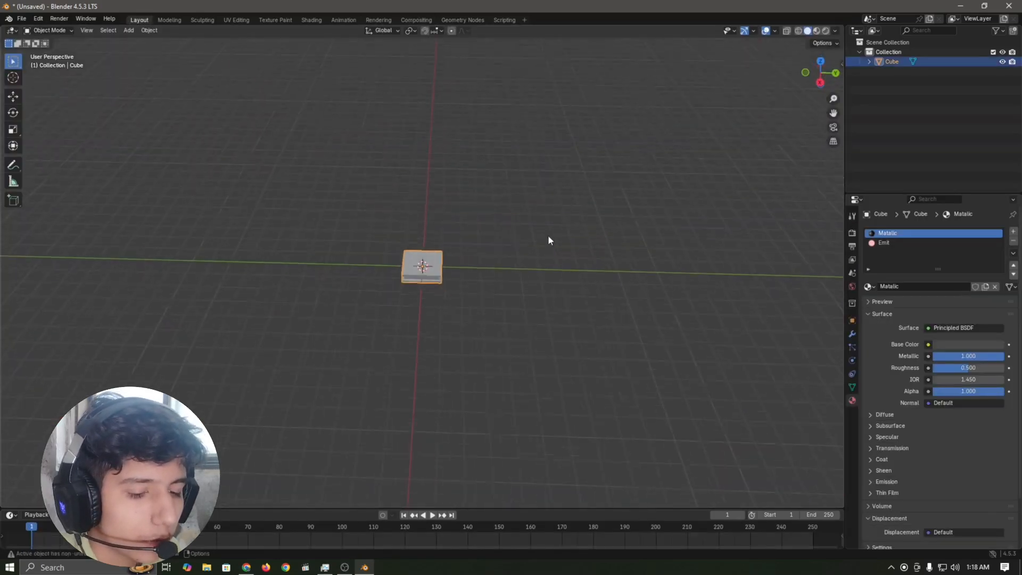
{"action": "scroll", "coordinate": [553, 228], "scroll_direction": "down", "scroll_amount": 4}
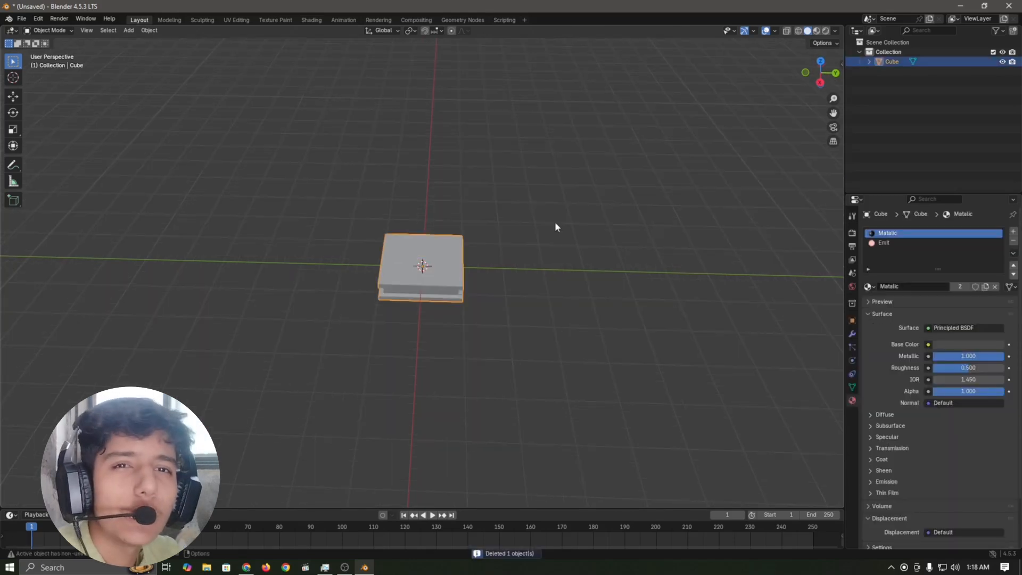
{"action": "scroll", "coordinate": [570, 255], "scroll_direction": "up", "scroll_amount": 3}
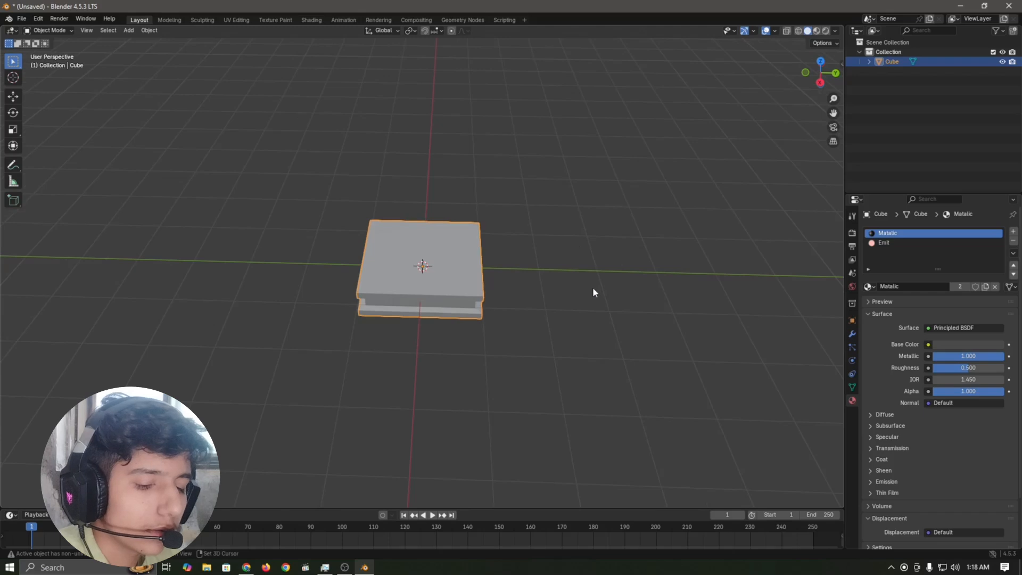
{"action": "key", "text": "shift+d"}
{"action": "key", "text": "y"}
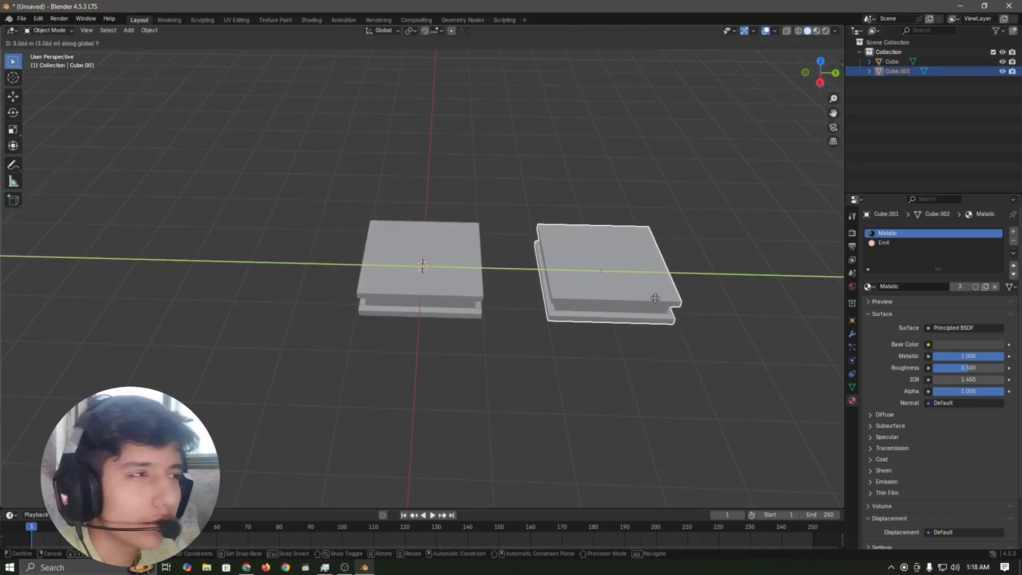
{"action": "left_click", "coordinate": [654, 298]}
{"action": "left_click", "coordinate": [550, 141]}
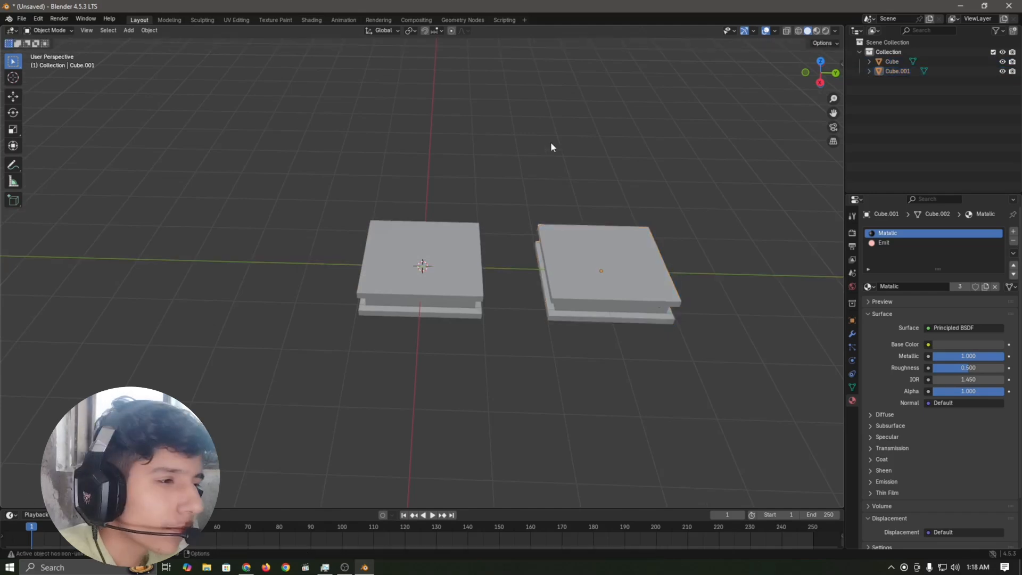
Step: Make the copied slab's Emit material a separate single-user copy and change its emission color to cyan
{"action": "scroll", "coordinate": [635, 269], "scroll_direction": "up", "scroll_amount": 3}
{"action": "middle_click_drag", "start_coordinate": [663, 268], "coordinate": [609, 241], "text": "shift"}
{"action": "scroll", "coordinate": [609, 242], "scroll_direction": "down", "scroll_amount": 2}
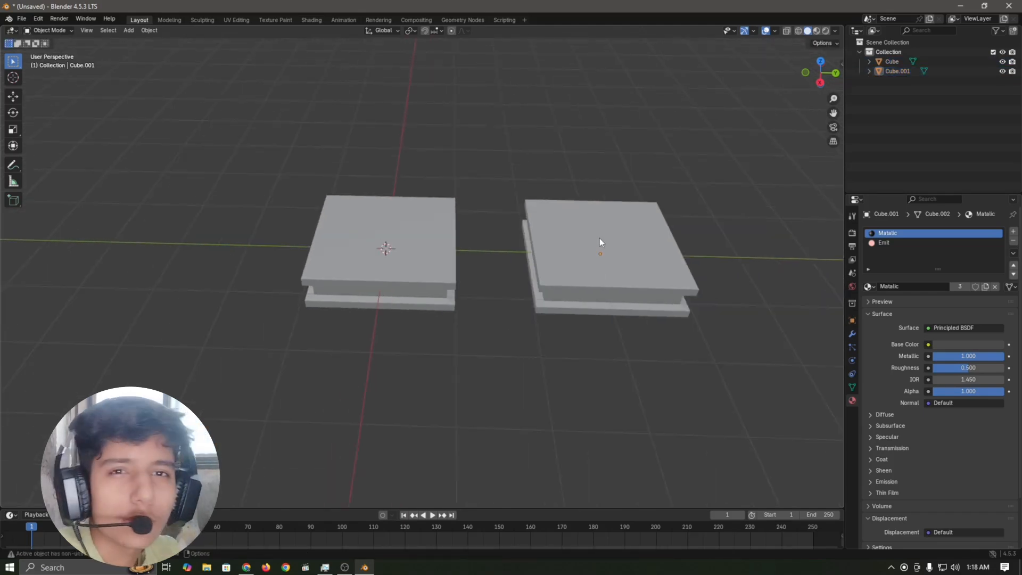
{"action": "left_click", "coordinate": [592, 264]}
{"action": "key", "text": "KP_Decimal"}
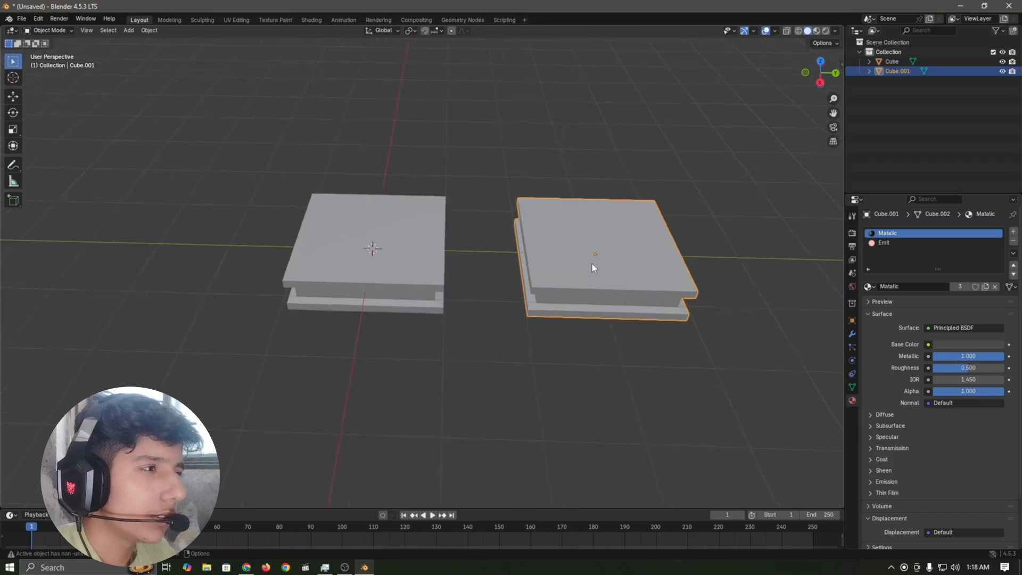
{"action": "scroll", "coordinate": [583, 259], "scroll_direction": "down", "scroll_amount": 5}
{"action": "scroll", "coordinate": [337, 259], "scroll_direction": "up", "scroll_amount": 2}
{"action": "middle_click_drag", "start_coordinate": [458, 287], "coordinate": [488, 276]}
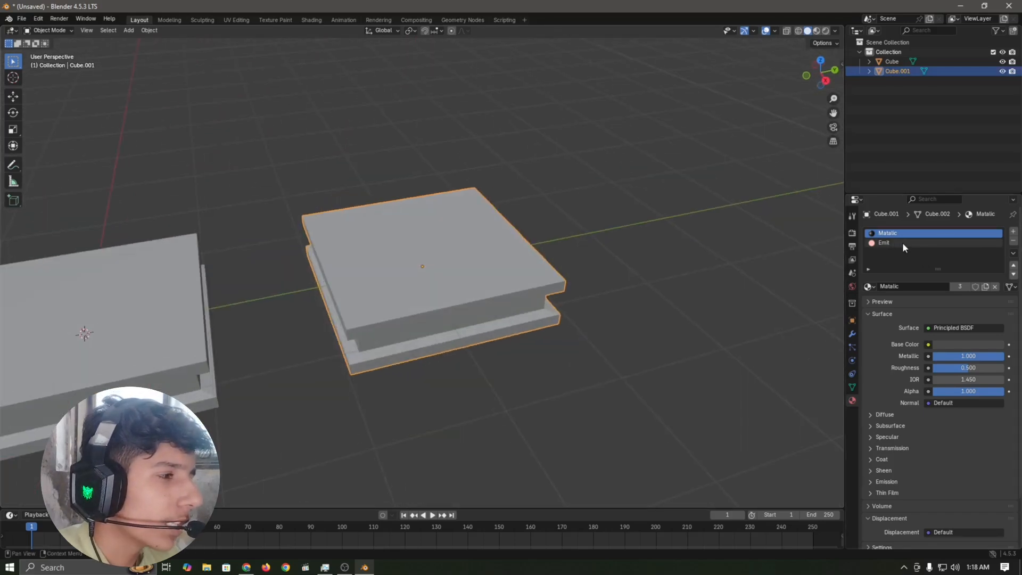
{"action": "left_click", "coordinate": [886, 243]}
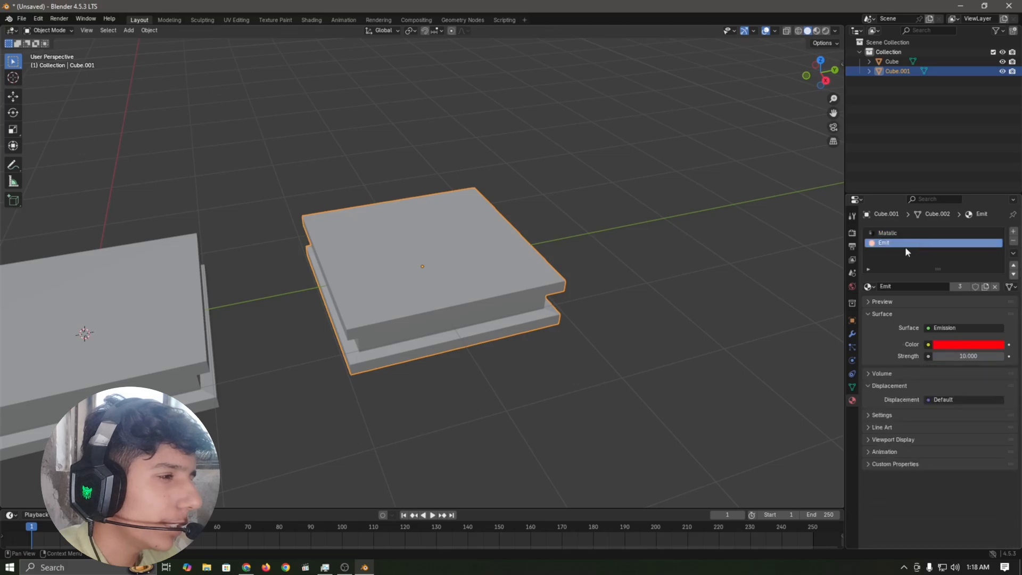
{"action": "left_click", "coordinate": [963, 286]}
{"action": "mouse_move", "coordinate": [527, 274]}
{"action": "middle_mouse_down"}
{"action": "mouse_move", "coordinate": [494, 271]}
{"action": "mouse_move", "coordinate": [526, 266]}
{"action": "mouse_move", "coordinate": [511, 269]}
{"action": "middle_mouse_up"}
{"action": "left_click", "coordinate": [968, 344]}
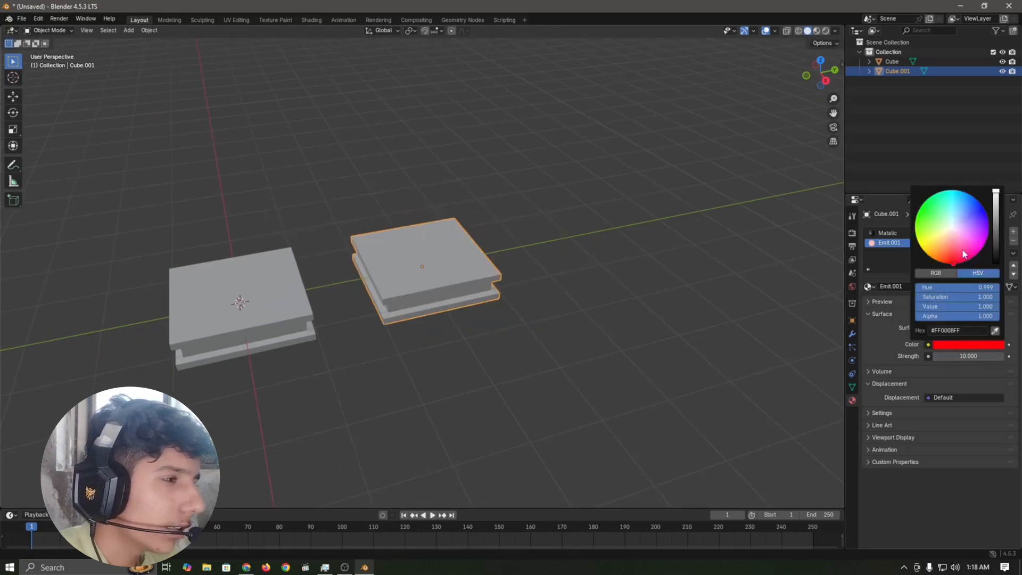
{"action": "left_click_drag", "start_coordinate": [962, 248], "coordinate": [956, 190]}
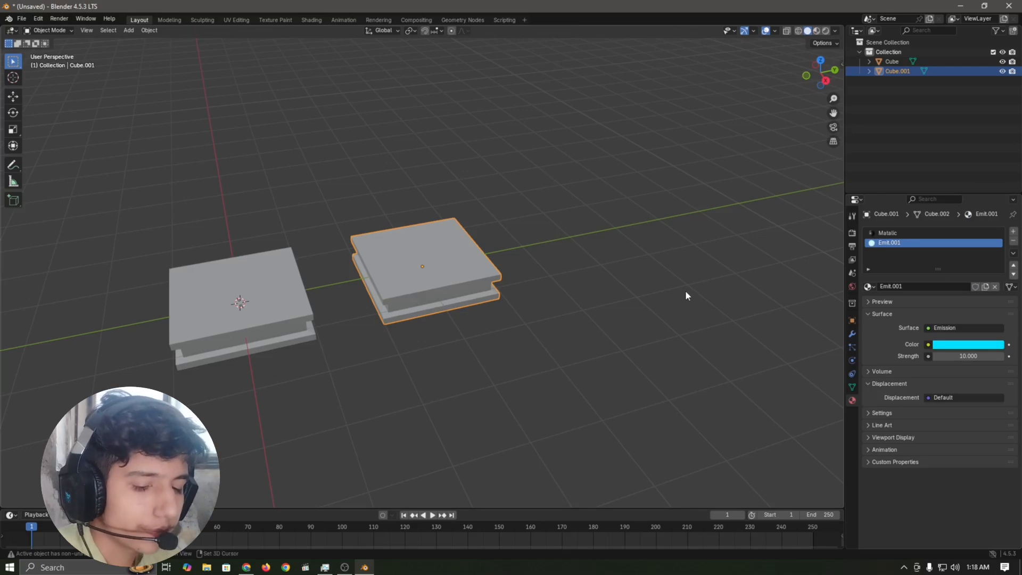
Step: Duplicate the cyan slab and place the copy in front of the original slab, keeping it on the ground plane
{"action": "key", "text": "shift+d"}
{"action": "key", "text": "shift+z"}
{"action": "left_click", "coordinate": [529, 465]}
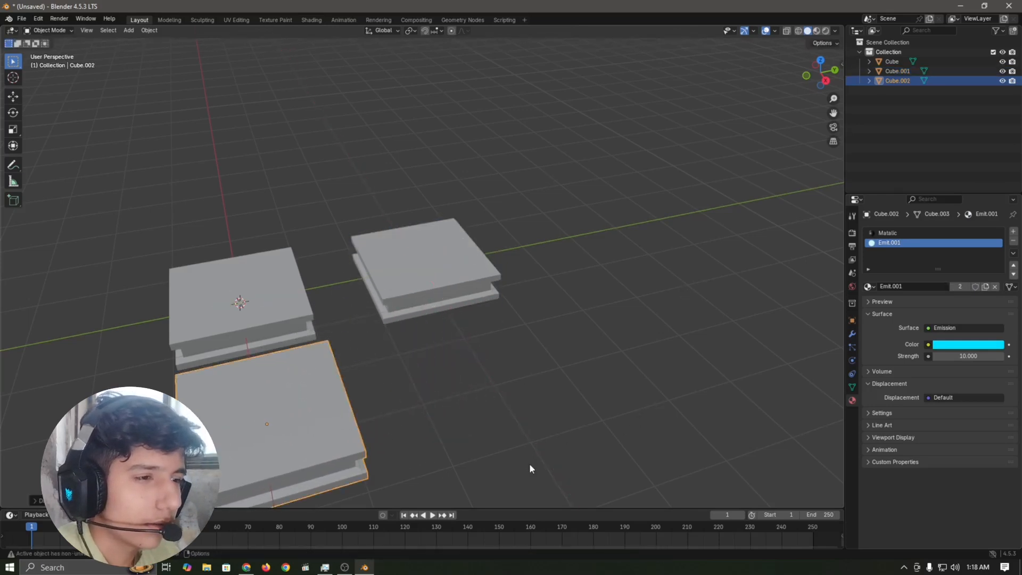
Step: Give the third slab its own single-user emission material and change its color to magenta
{"action": "middle_click_drag", "start_coordinate": [510, 364], "coordinate": [676, 234], "text": "shift"}
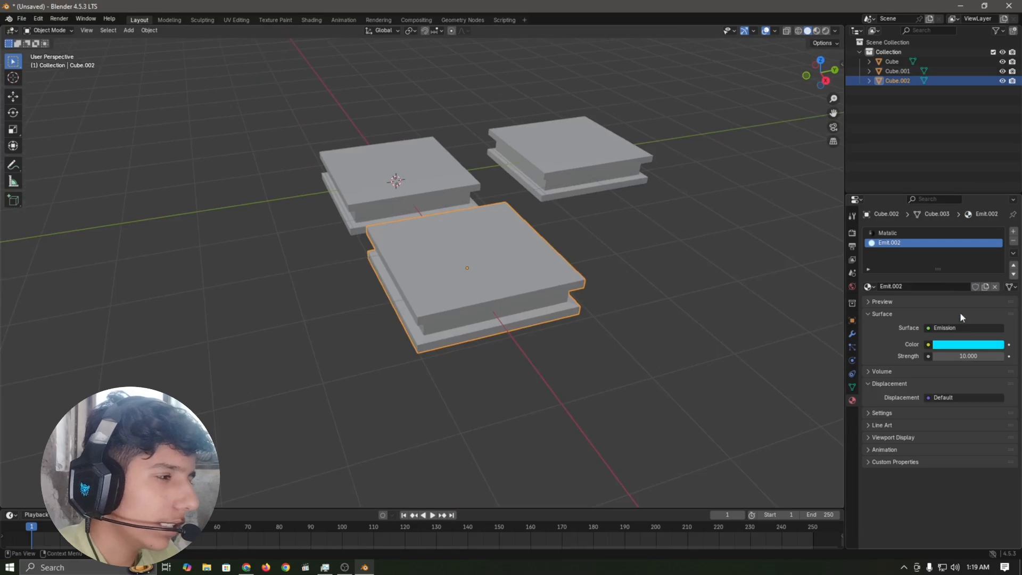
{"action": "left_click", "coordinate": [954, 348]}
{"action": "mouse_move", "coordinate": [947, 226]}
{"action": "left_mouse_down"}
{"action": "mouse_move", "coordinate": [936, 239]}
{"action": "mouse_move", "coordinate": [983, 247]}
{"action": "left_mouse_up"}
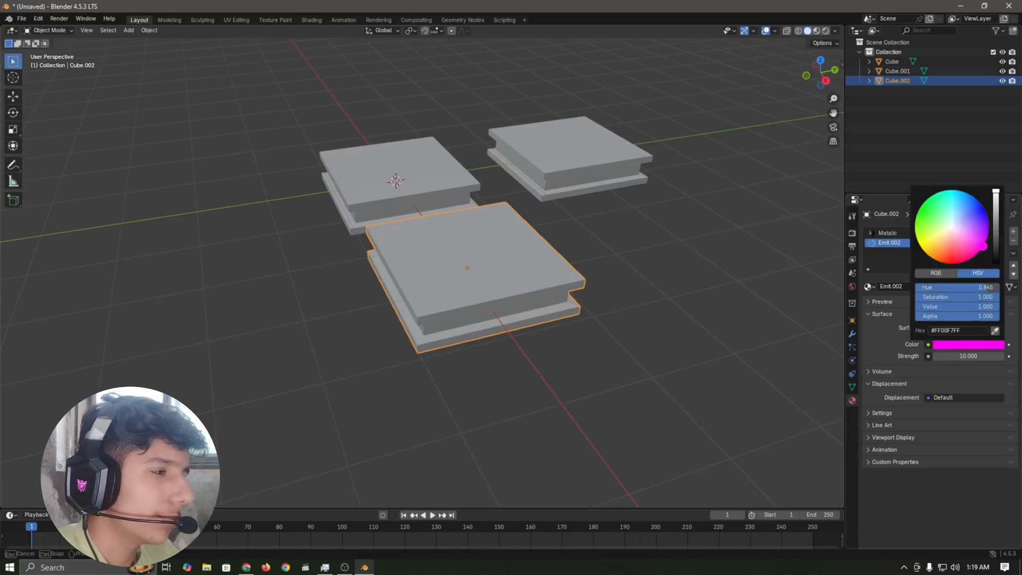
Step: Move all three slabs into a new collection named "Objects"
{"action": "scroll", "coordinate": [634, 235], "scroll_direction": "down", "scroll_amount": 6}
{"action": "key", "text": "a"}
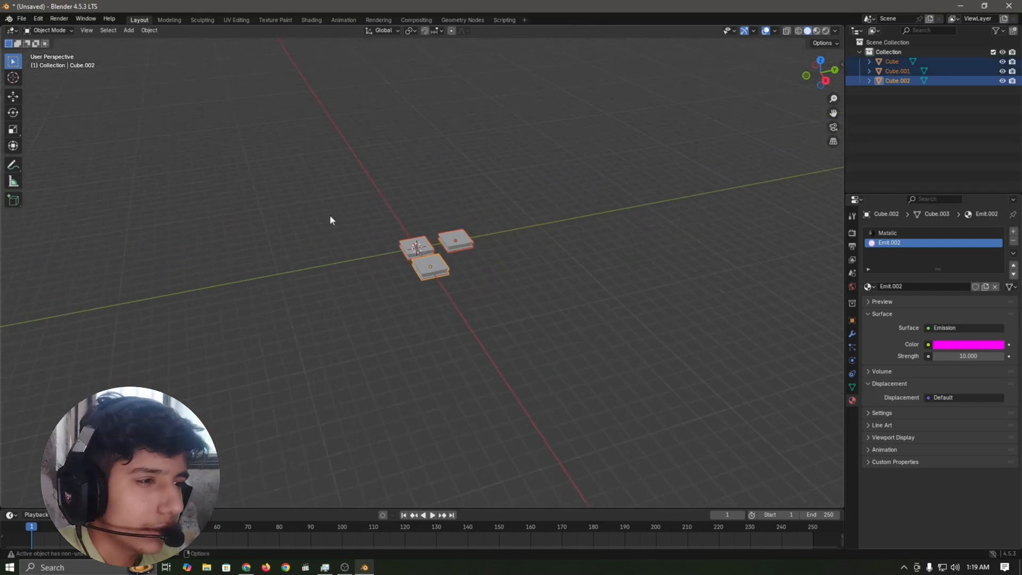
{"action": "scroll", "coordinate": [490, 256], "scroll_direction": "up", "scroll_amount": 5}
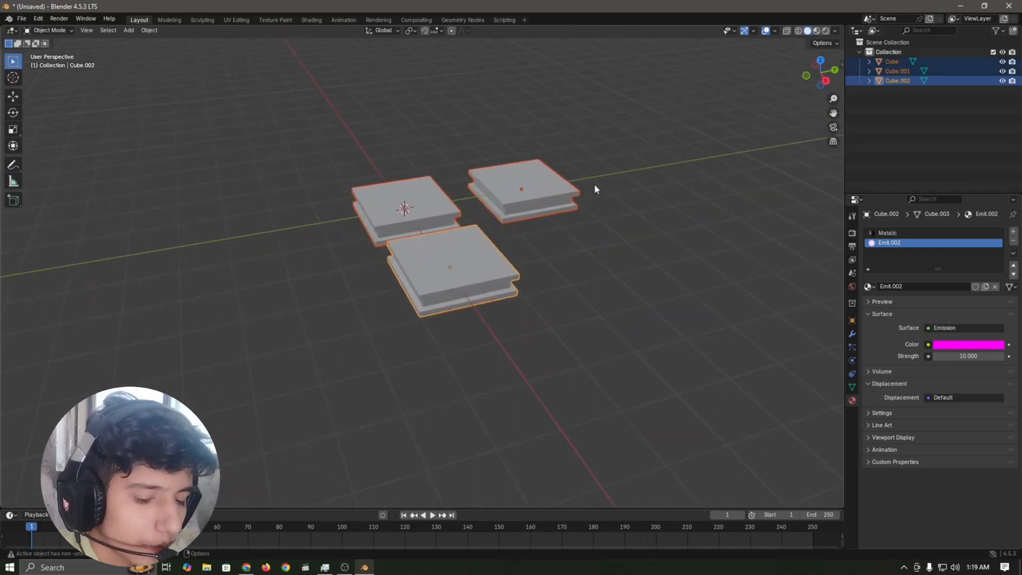
{"action": "key", "text": "m"}
{"action": "left_click", "coordinate": [592, 165]}
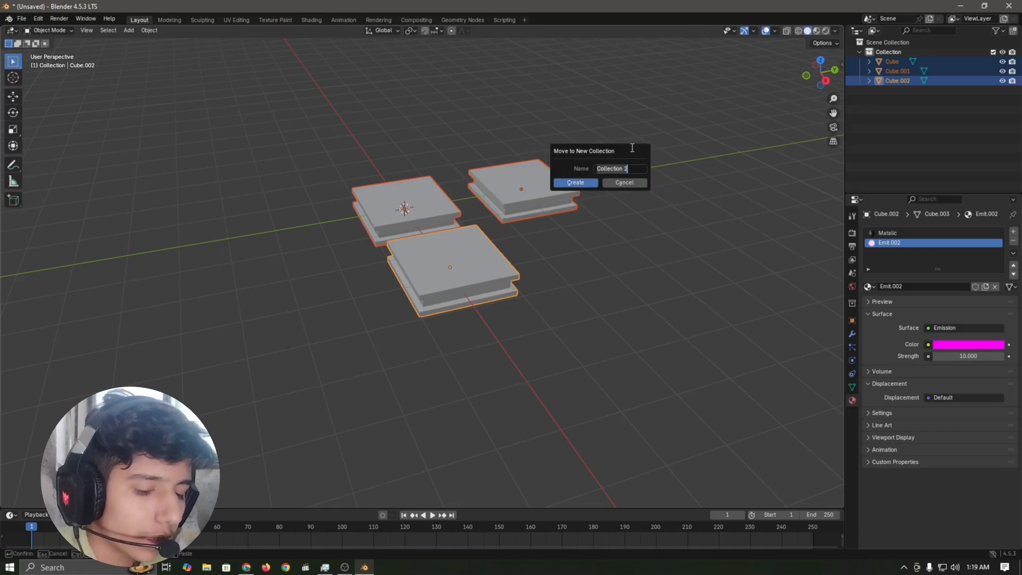
{"action": "type", "text": "C"}
{"action": "type", "text": "bject"}
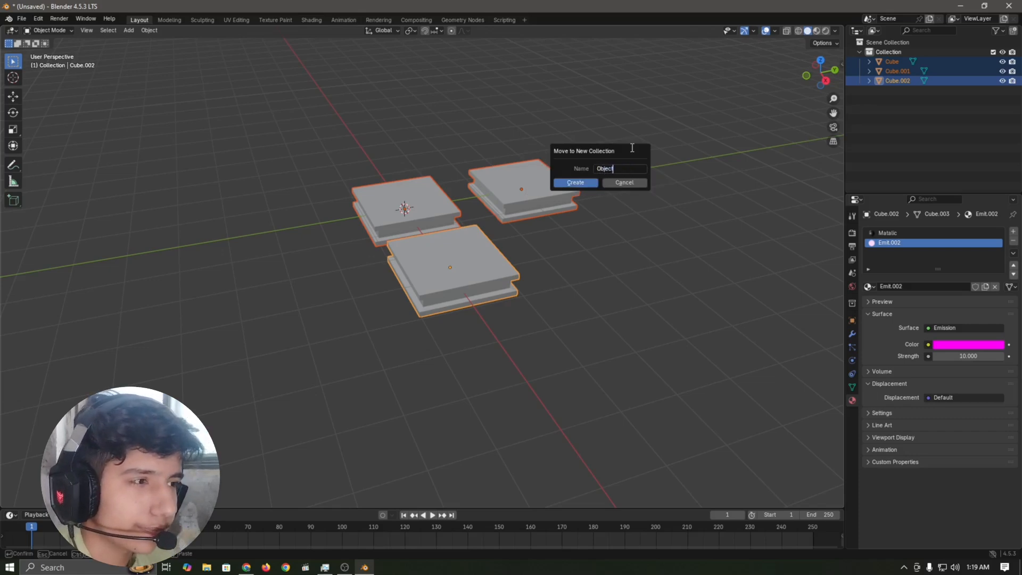
{"action": "type", "text": "s"}
{"action": "key", "text": "Return"}
{"action": "left_click", "coordinate": [744, 239]}
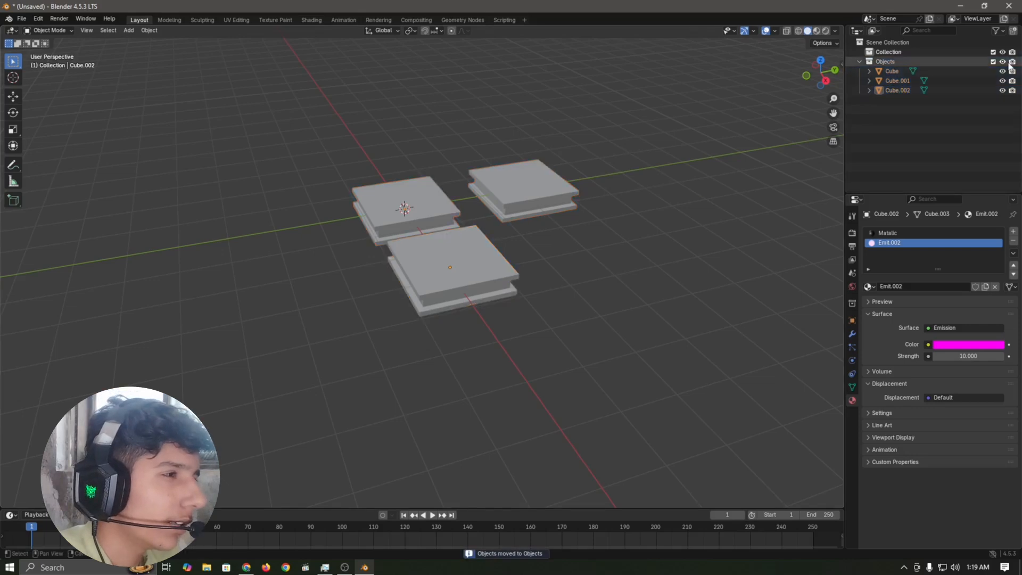
Step: Delete the empty default collection and hide the Objects collection in the viewport
{"action": "left_click", "coordinate": [859, 61]}
{"action": "left_click", "coordinate": [962, 51]}
{"action": "key", "text": "x"}
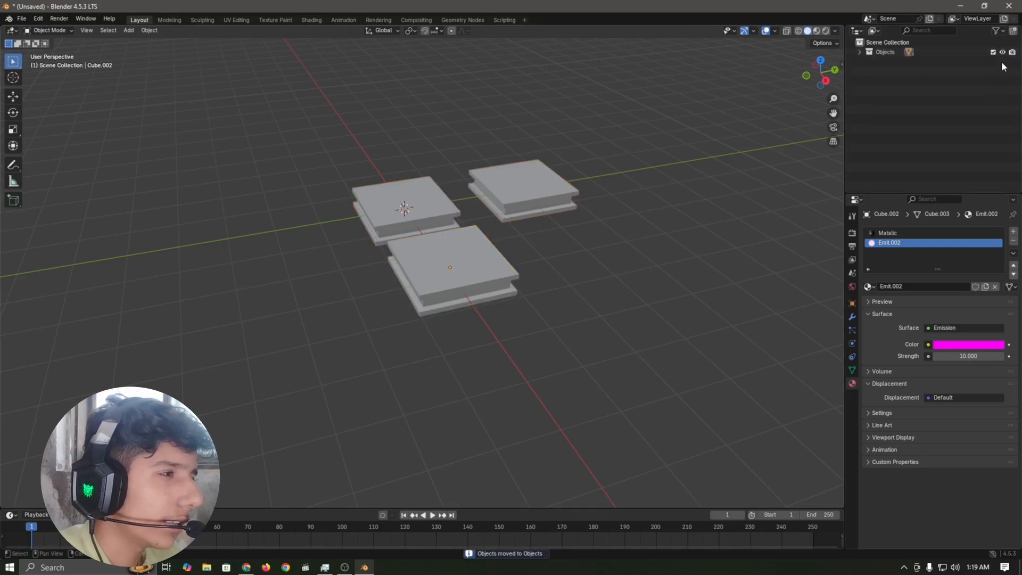
{"action": "left_click", "coordinate": [1002, 52]}
Step: Add a plane mesh at the world origin
{"action": "scroll", "coordinate": [584, 126], "scroll_direction": "down", "scroll_amount": 4}
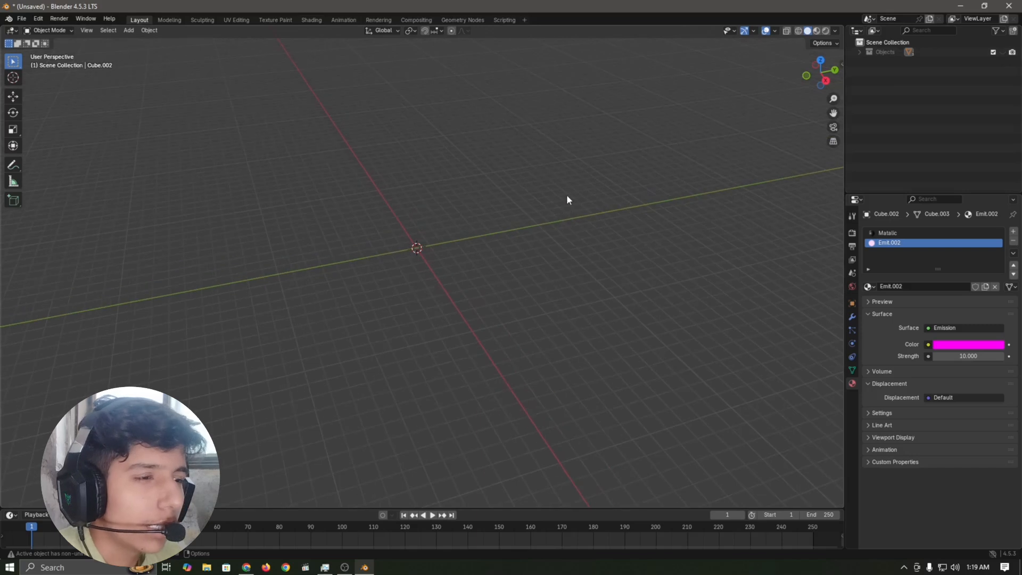
{"action": "scroll", "coordinate": [512, 172], "scroll_direction": "down", "scroll_amount": 2}
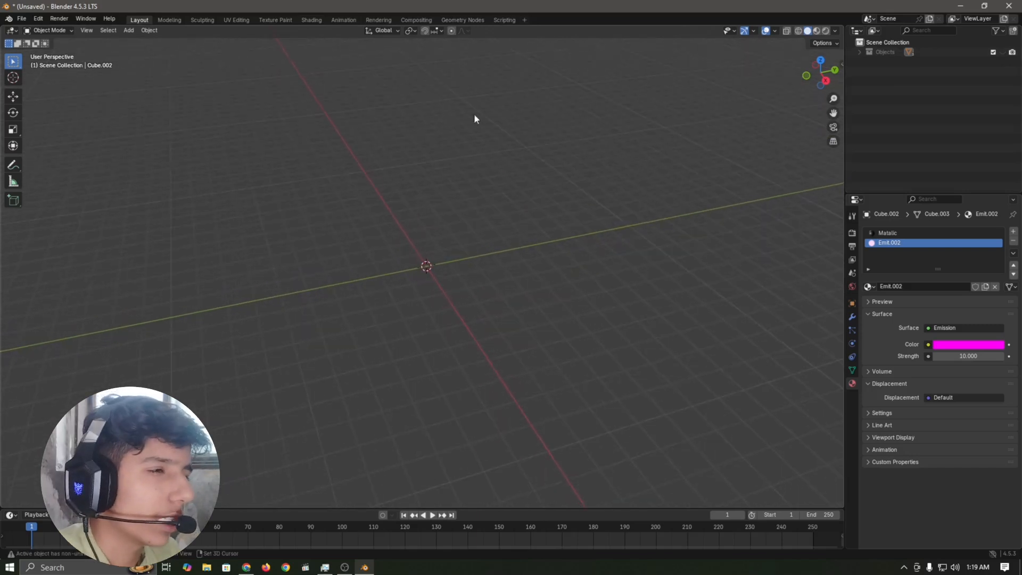
{"action": "key", "text": "shift+a"}
{"action": "left_click", "coordinate": [548, 133]}
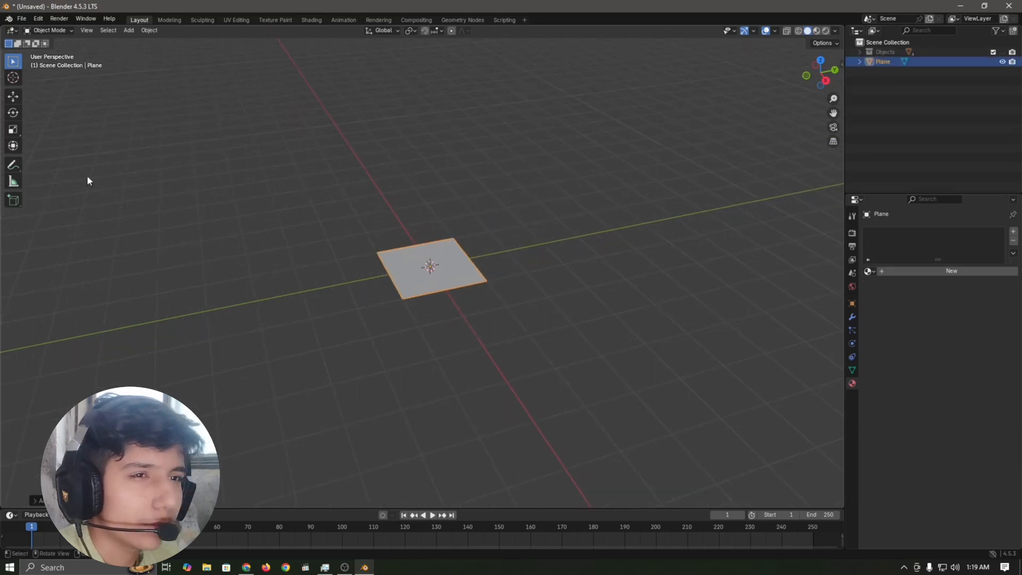
Step: Split the 3D viewport vertically and turn the new area into a Geometry Node Editor
{"action": "left_click_drag", "start_coordinate": [2, 23], "coordinate": [497, 160]}
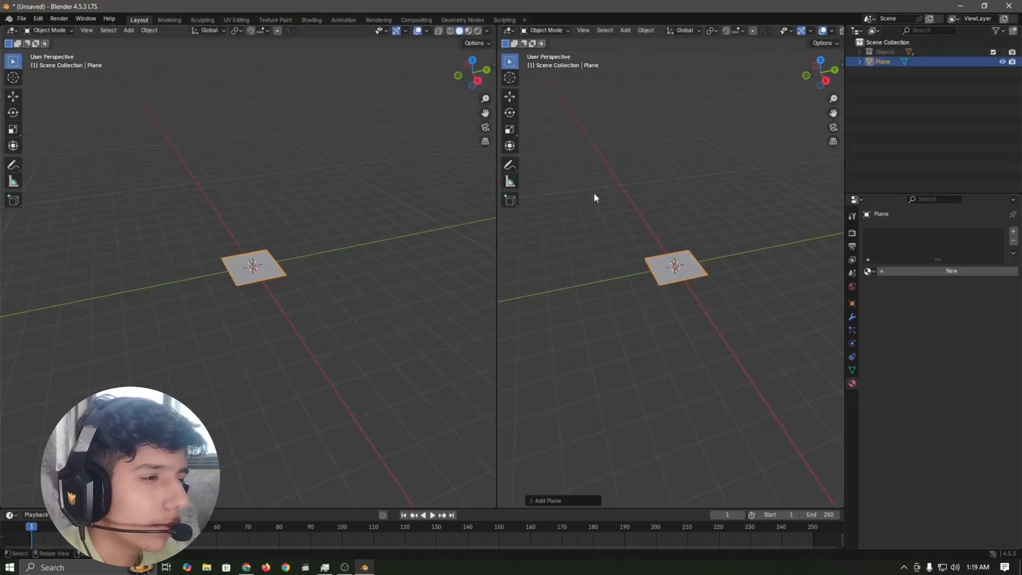
{"action": "left_click", "coordinate": [11, 32]}
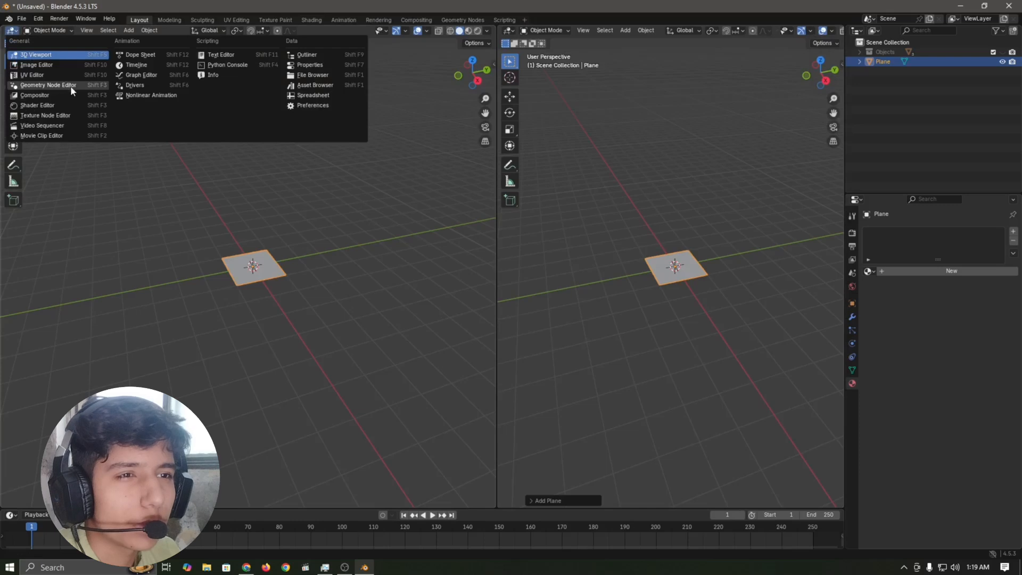
{"action": "left_click", "coordinate": [70, 85]}
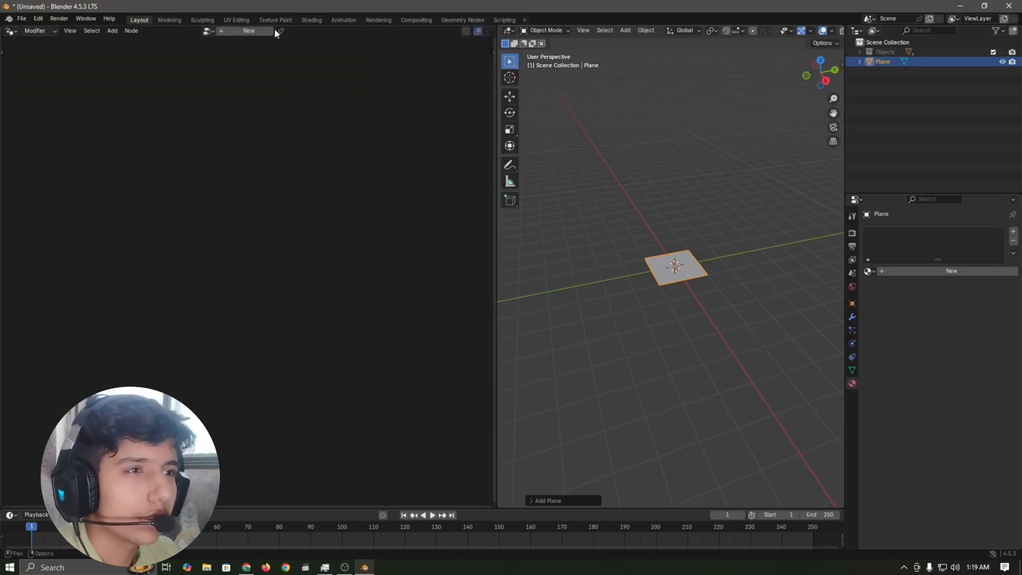
Step: Create a new geometry node tree for the plane and delete its Group Input node
{"action": "left_click", "coordinate": [260, 31]}
{"action": "scroll", "coordinate": [240, 198], "scroll_direction": "up", "scroll_amount": 1}
{"action": "scroll", "coordinate": [155, 231], "scroll_direction": "down", "scroll_amount": 2}
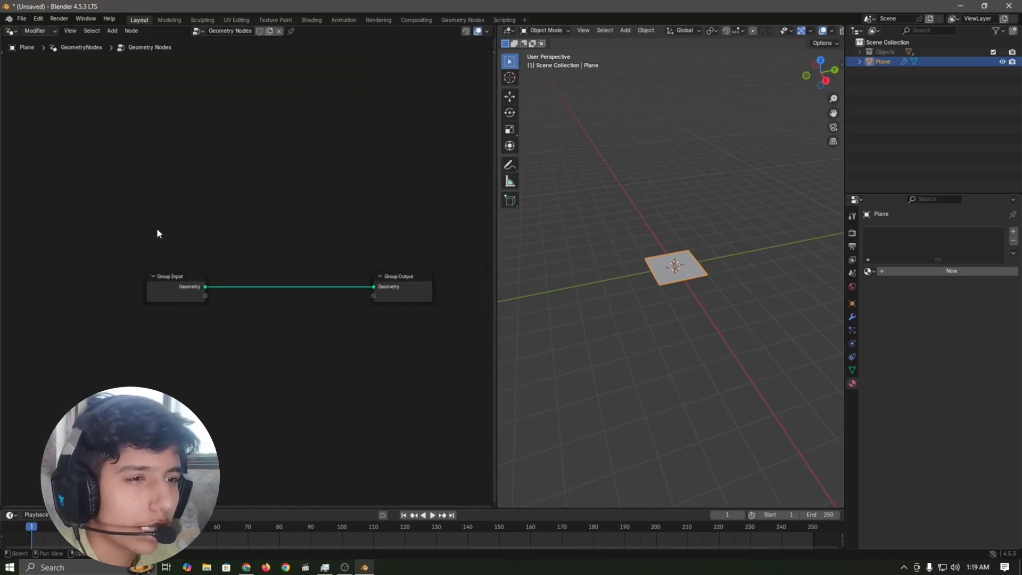
{"action": "left_click_drag", "start_coordinate": [74, 240], "coordinate": [207, 368]}
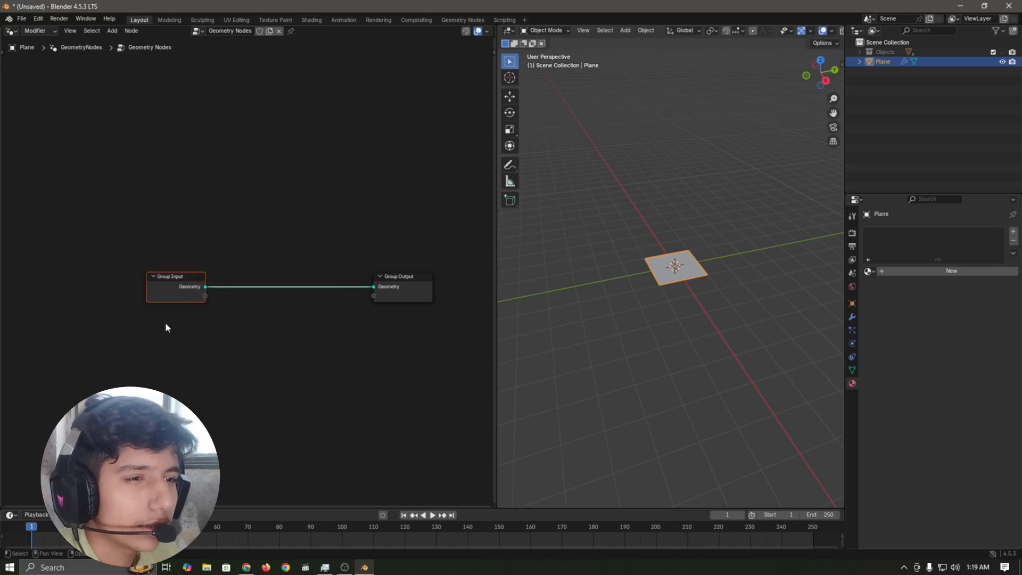
{"action": "key", "text": "x"}
Step: Try a Grid node connected to the Group Output geometry, inspect its mesh, and delete the node
{"action": "scroll", "coordinate": [287, 253], "scroll_direction": "up", "scroll_amount": 2}
{"action": "key", "text": "shift+a"}
{"action": "mouse_move", "coordinate": [298, 195]}
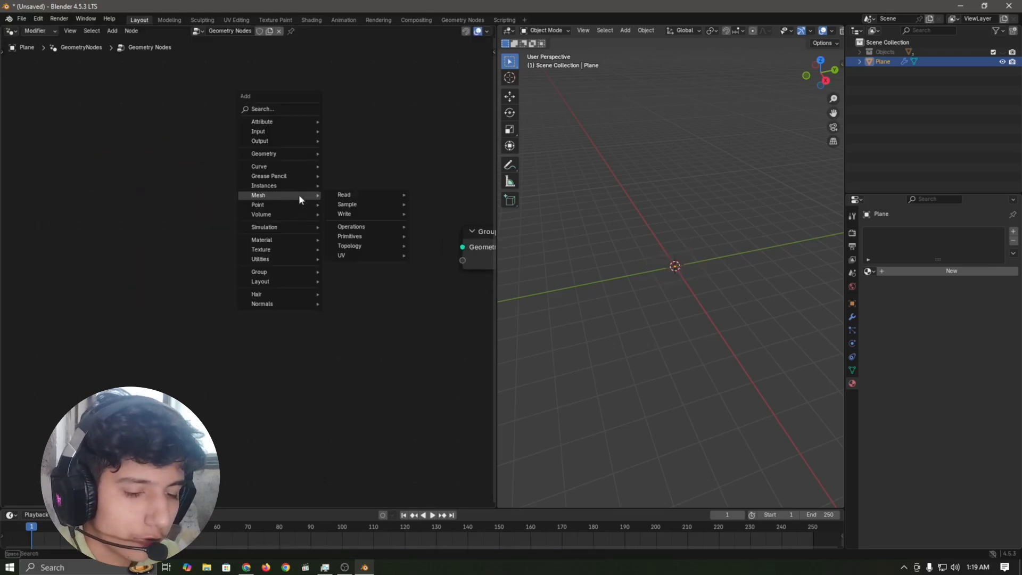
{"action": "type", "text": "grid"}
{"action": "key", "text": "Return"}
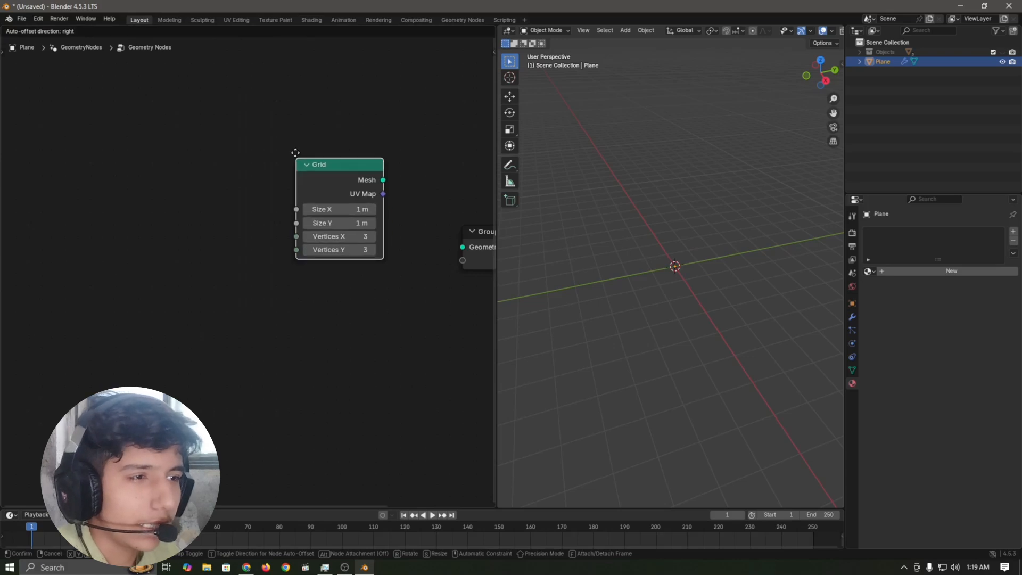
{"action": "left_click", "coordinate": [147, 186]}
{"action": "left_click_drag", "start_coordinate": [234, 213], "coordinate": [462, 247]}
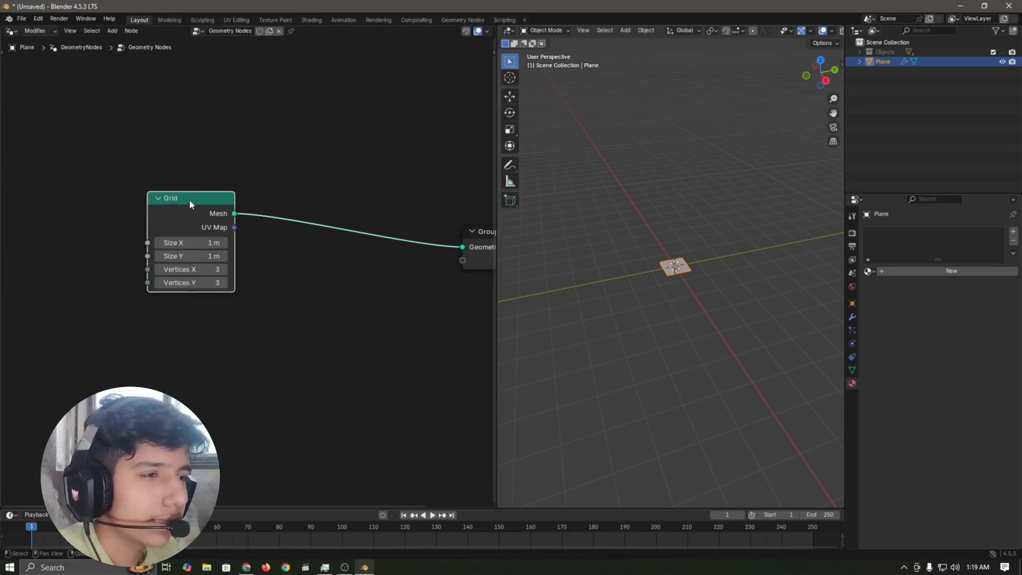
{"action": "left_click_drag", "start_coordinate": [190, 199], "coordinate": [334, 197]}
{"action": "scroll", "coordinate": [700, 267], "scroll_direction": "up", "scroll_amount": 8}
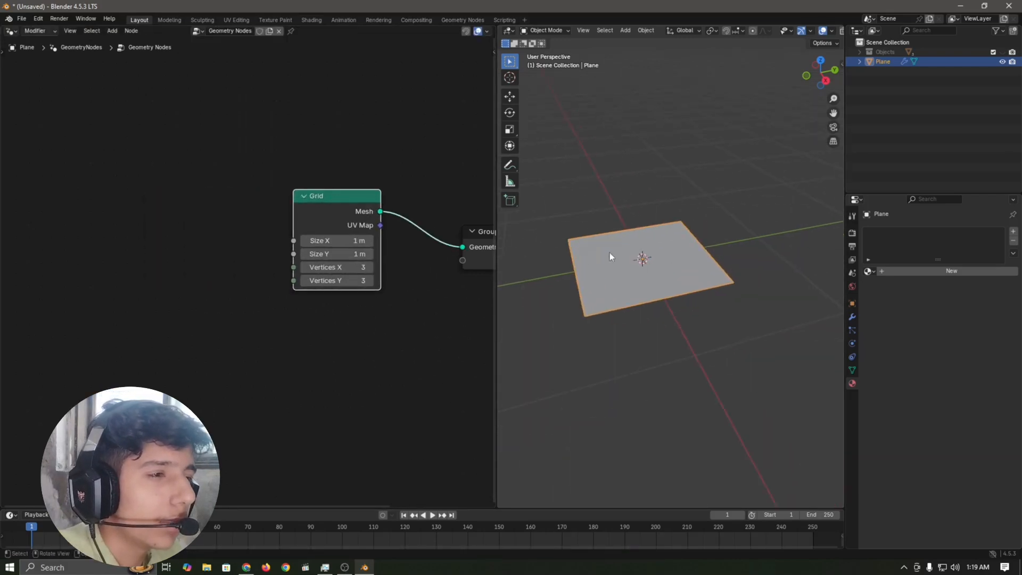
{"action": "scroll", "coordinate": [423, 199], "scroll_direction": "down", "scroll_amount": 7}
{"action": "middle_click_drag", "start_coordinate": [412, 200], "coordinate": [379, 191]}
{"action": "scroll", "coordinate": [424, 178], "scroll_direction": "up", "scroll_amount": 3}
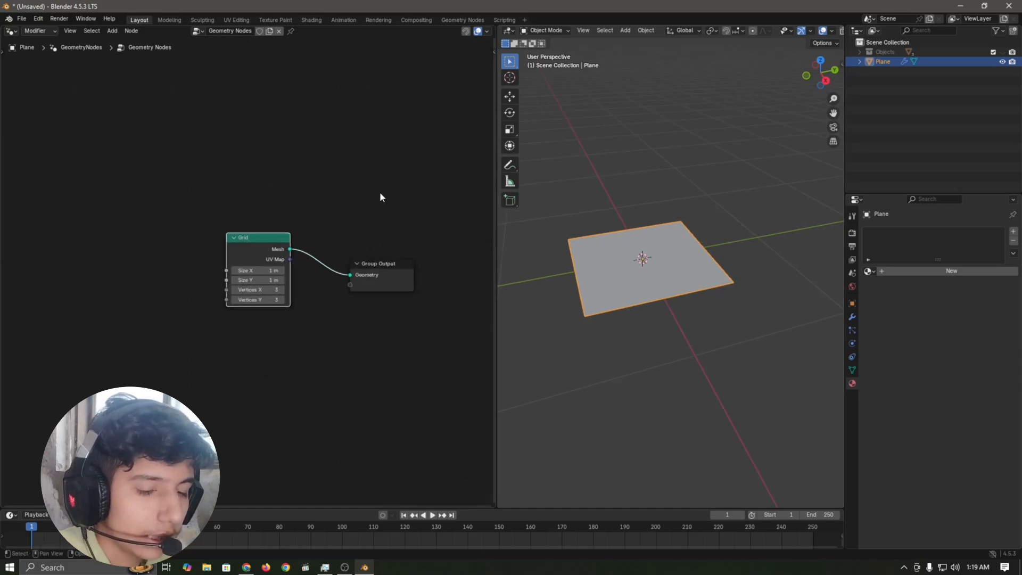
{"action": "middle_click_drag", "start_coordinate": [682, 226], "coordinate": [696, 288]}
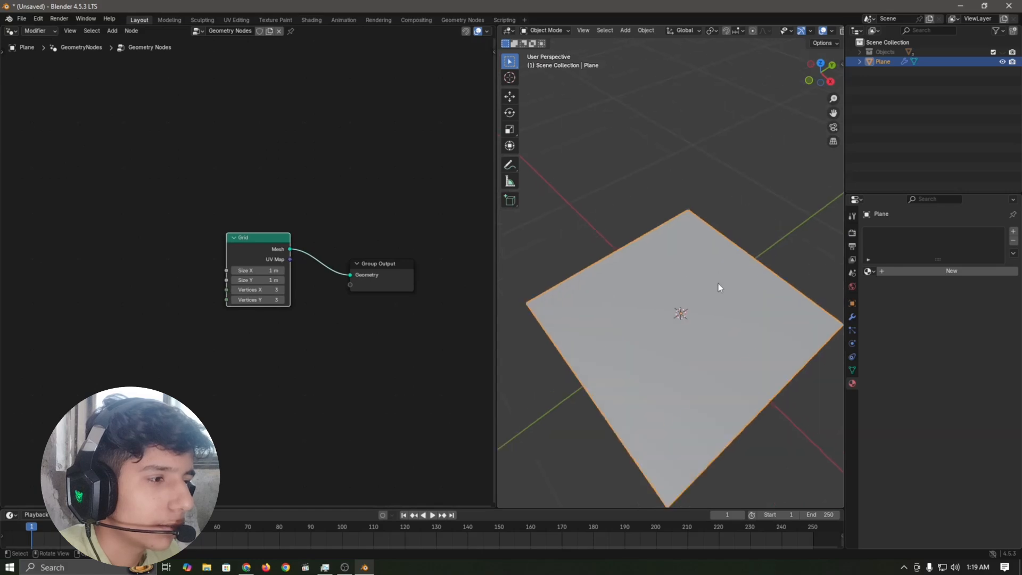
{"action": "key", "text": "x"}
Step: Add a Mesh Circle node and connect its mesh output to the Group Output geometry
{"action": "key", "text": "shift+a"}
{"action": "mouse_move", "coordinate": [301, 201]}
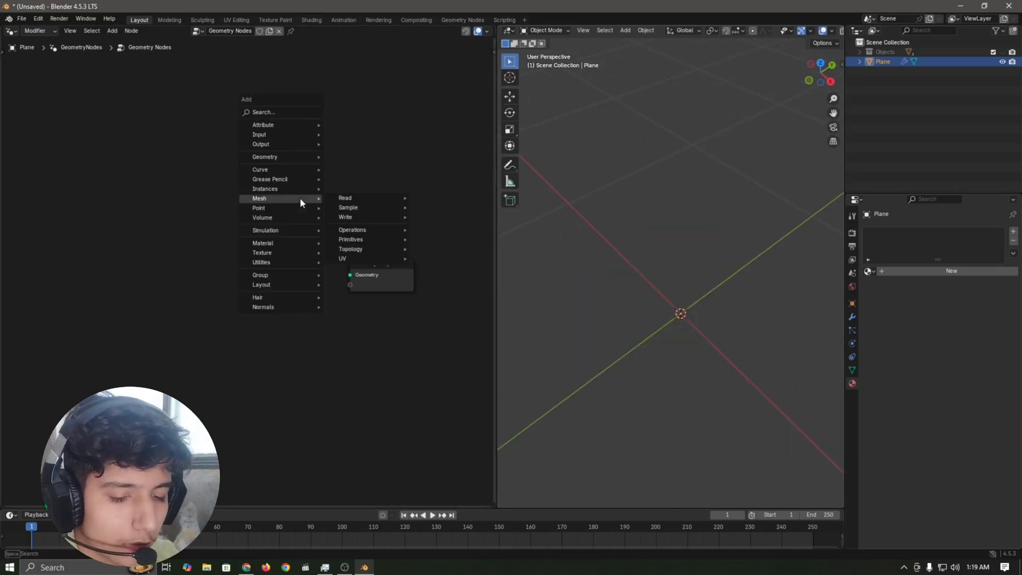
{"action": "type", "text": "circ"}
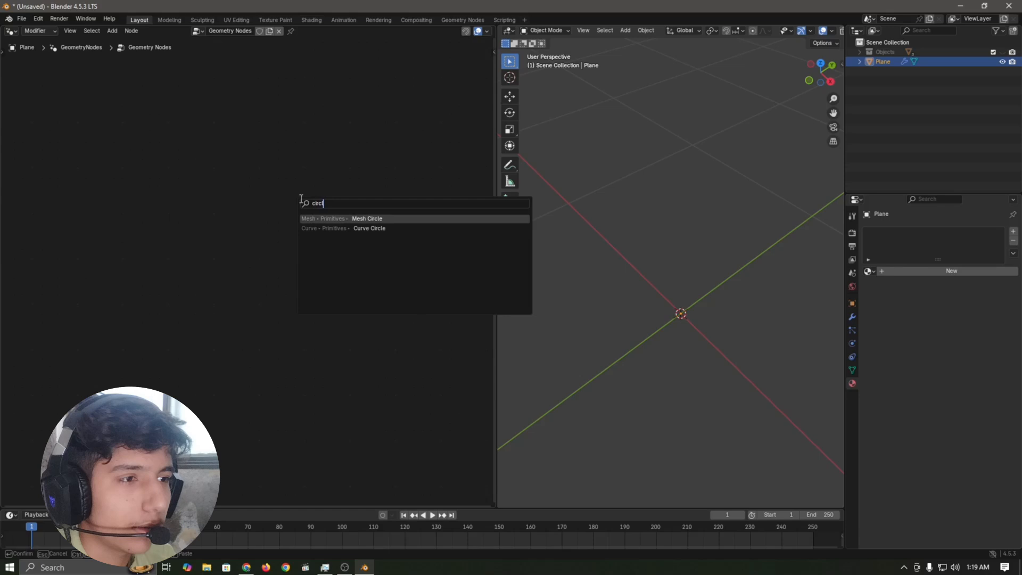
{"action": "key", "text": "Return"}
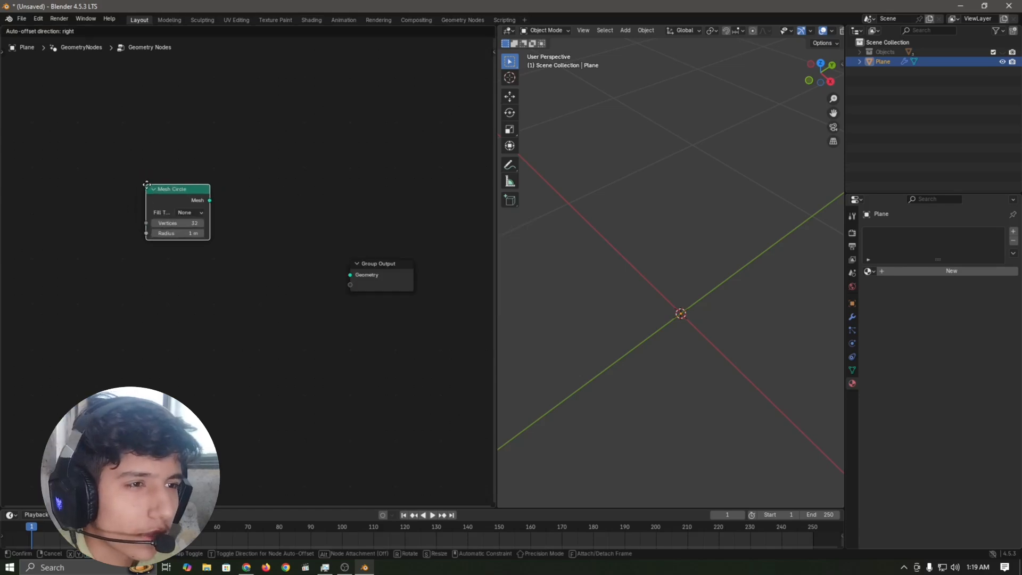
{"action": "left_click", "coordinate": [146, 186]}
{"action": "left_click_drag", "start_coordinate": [210, 200], "coordinate": [349, 276]}
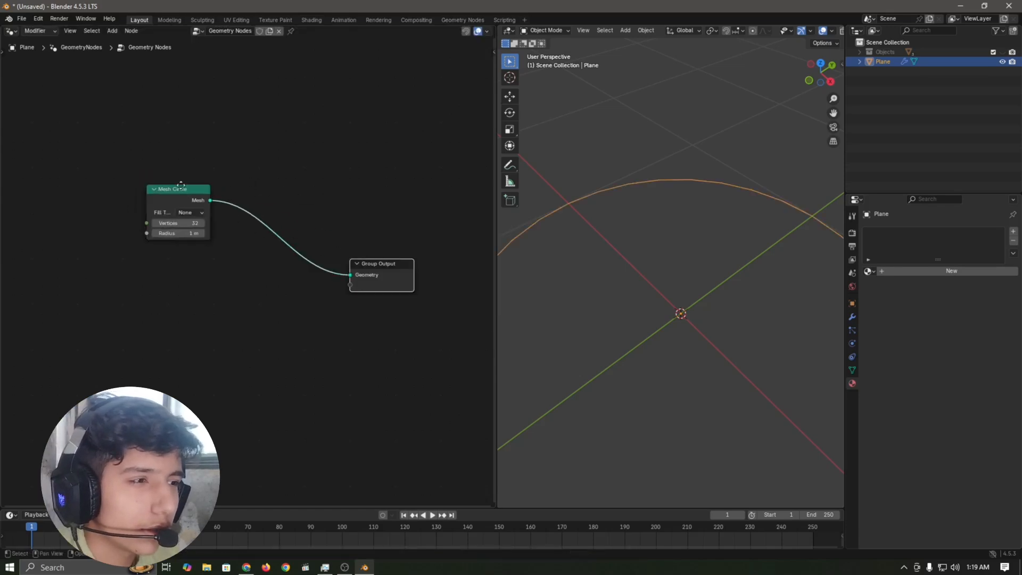
Step: Reposition the Mesh Circle node in the node editor and bring the whole circle into view in the 3D viewport
{"action": "key", "text": "g"}
{"action": "left_click", "coordinate": [182, 189]}
{"action": "left_click", "coordinate": [274, 124]}
{"action": "scroll", "coordinate": [273, 128], "scroll_direction": "up", "scroll_amount": 4}
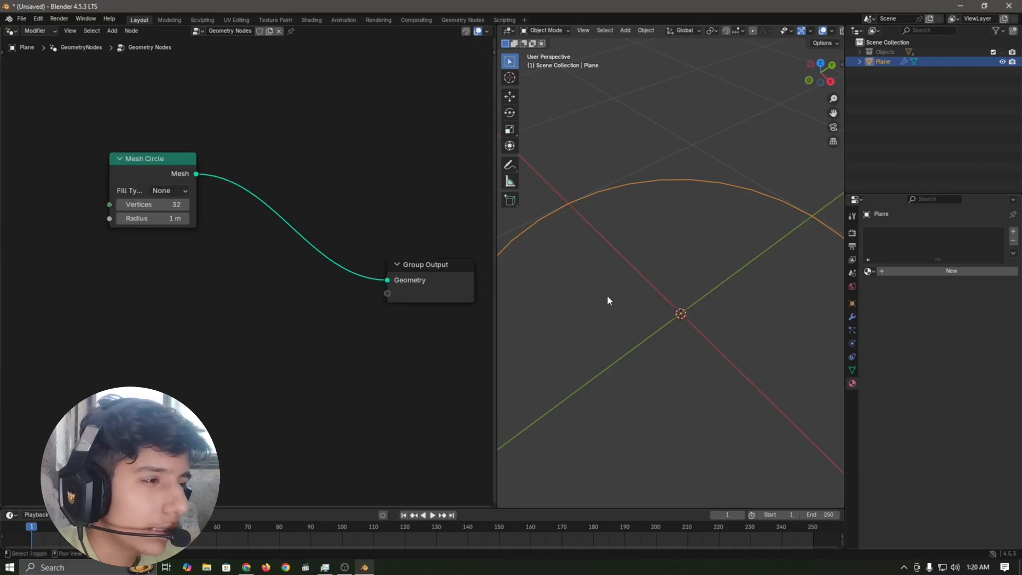
{"action": "scroll", "coordinate": [686, 357], "scroll_direction": "down", "scroll_amount": 6}
{"action": "middle_click_drag", "start_coordinate": [703, 341], "coordinate": [712, 319], "text": "shift"}
{"action": "scroll", "coordinate": [717, 314], "scroll_direction": "up", "scroll_amount": 2}
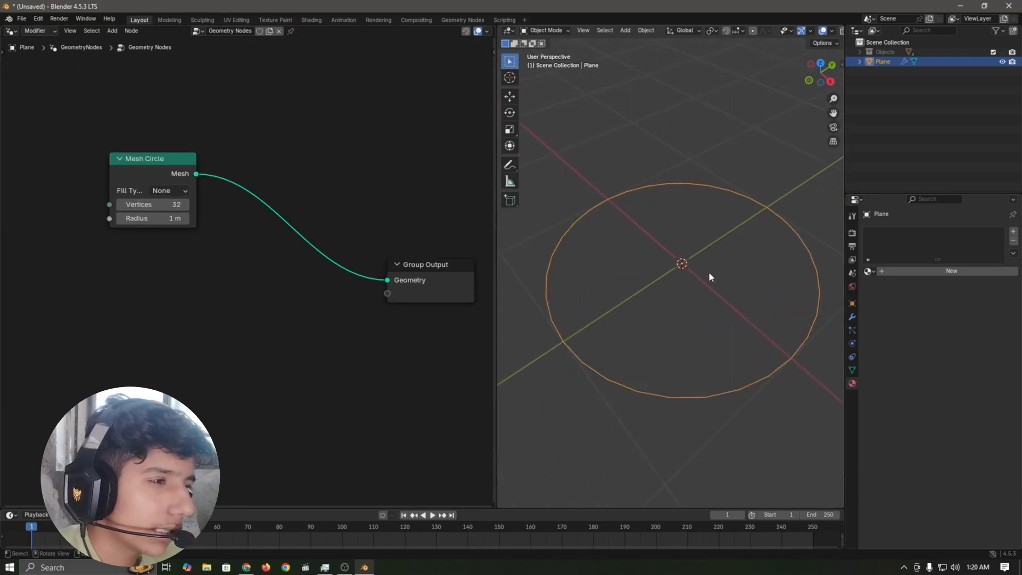
{"action": "scroll", "coordinate": [231, 290], "scroll_direction": "up", "scroll_amount": 2}
{"action": "middle_click_drag", "start_coordinate": [230, 290], "coordinate": [287, 336]}
{"action": "left_click_drag", "start_coordinate": [213, 187], "coordinate": [262, 233]}
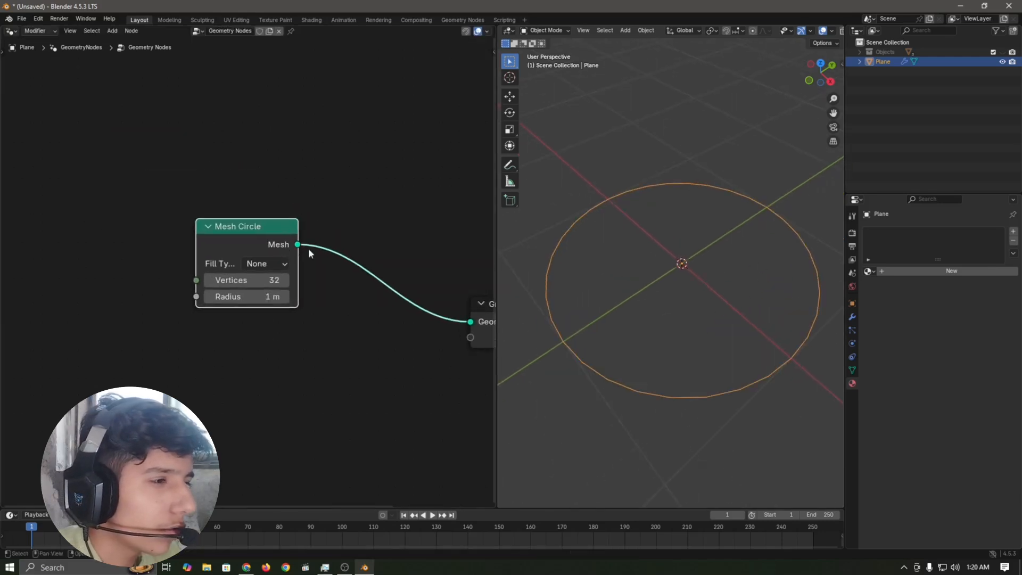
{"action": "scroll", "coordinate": [298, 327], "scroll_direction": "up", "scroll_amount": 2}
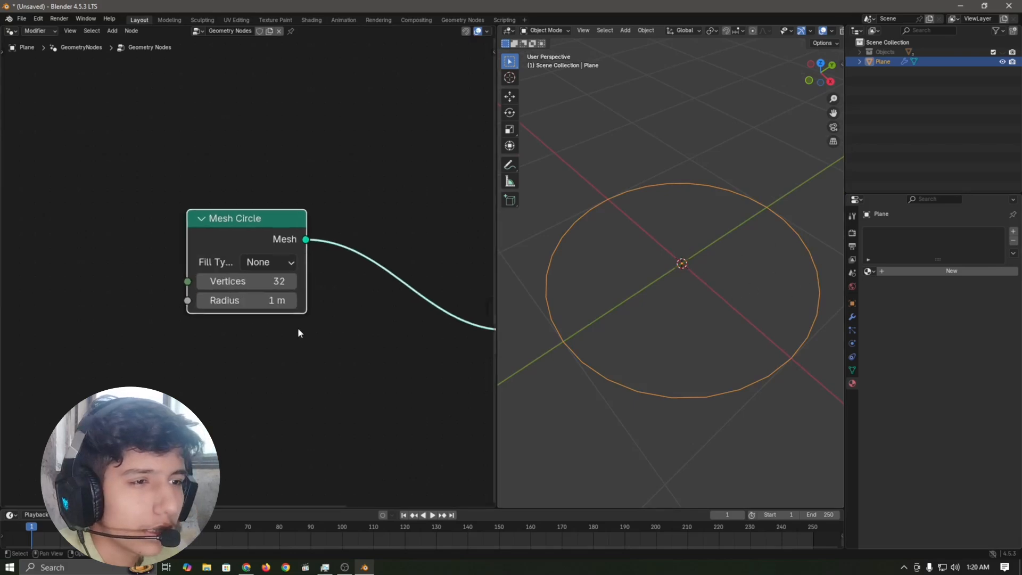
Step: Set the Mesh Circle's fill type to N-Gon and check its face in wireframe shading
{"action": "left_click", "coordinate": [269, 262]}
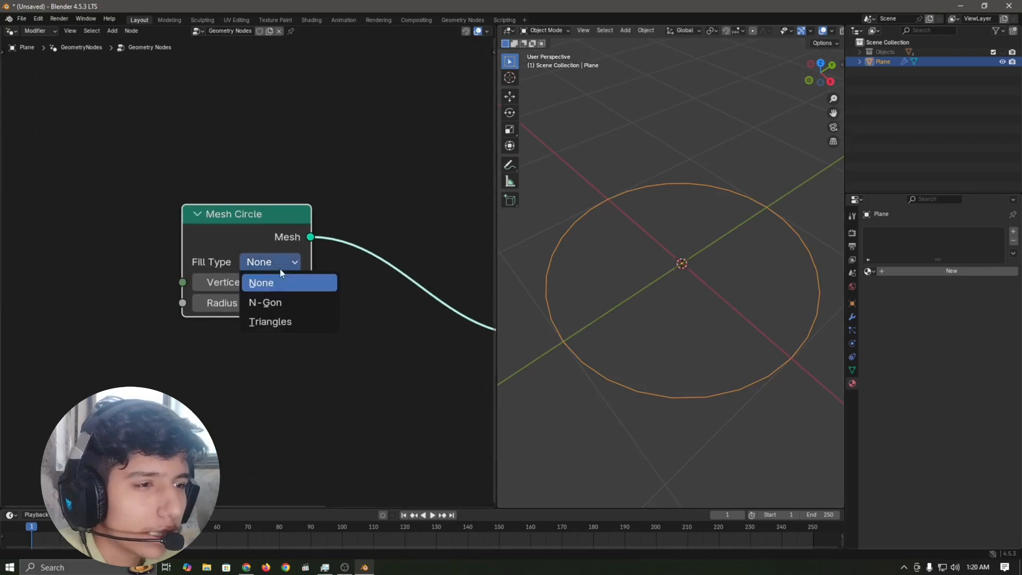
{"action": "left_click", "coordinate": [267, 299]}
{"action": "scroll", "coordinate": [790, 29], "scroll_direction": "down", "scroll_amount": 3}
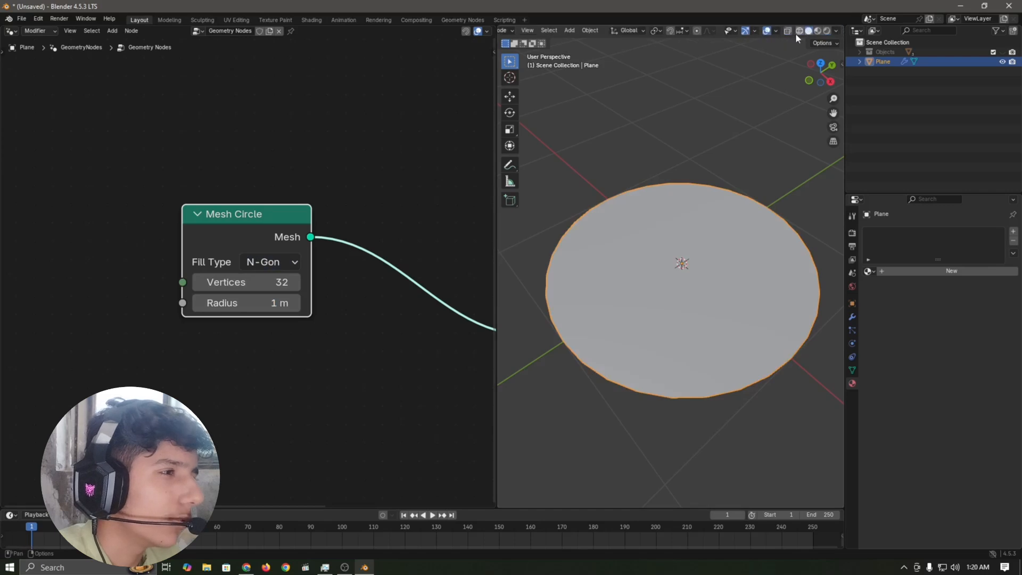
{"action": "left_click", "coordinate": [800, 31]}
{"action": "scroll", "coordinate": [775, 224], "scroll_direction": "up", "scroll_amount": 2}
{"action": "scroll", "coordinate": [774, 225], "scroll_direction": "down", "scroll_amount": 1}
{"action": "middle_click_drag", "start_coordinate": [809, 237], "coordinate": [793, 253]}
{"action": "scroll", "coordinate": [793, 254], "scroll_direction": "down", "scroll_amount": 4}
{"action": "scroll", "coordinate": [689, 269], "scroll_direction": "up", "scroll_amount": 3}
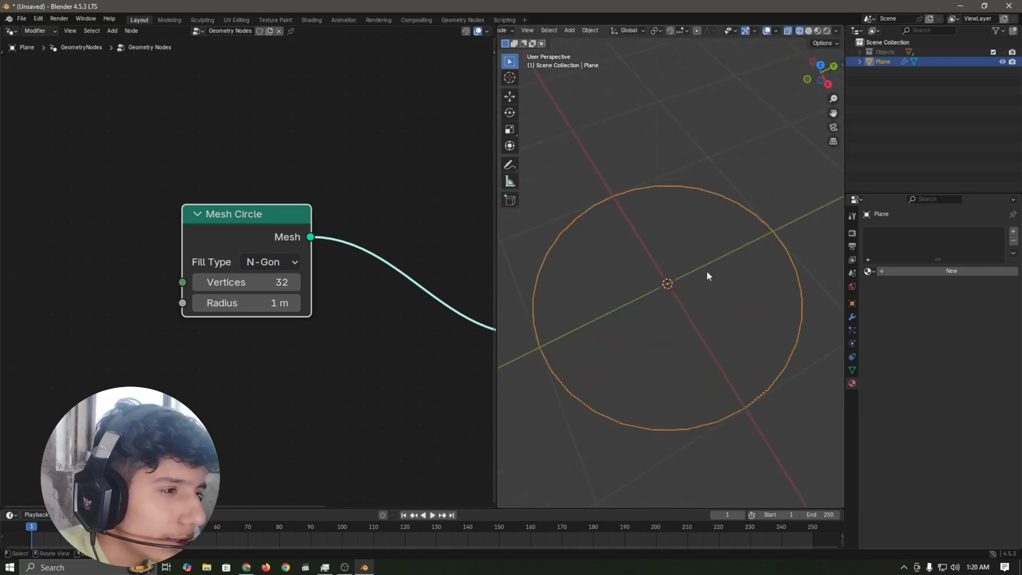
{"action": "left_click_drag", "start_coordinate": [282, 284], "coordinate": [305, 284]}
{"action": "right_click", "coordinate": [305, 283]}
{"action": "key", "text": "i"}
{"action": "key", "text": "ctrl+z"}
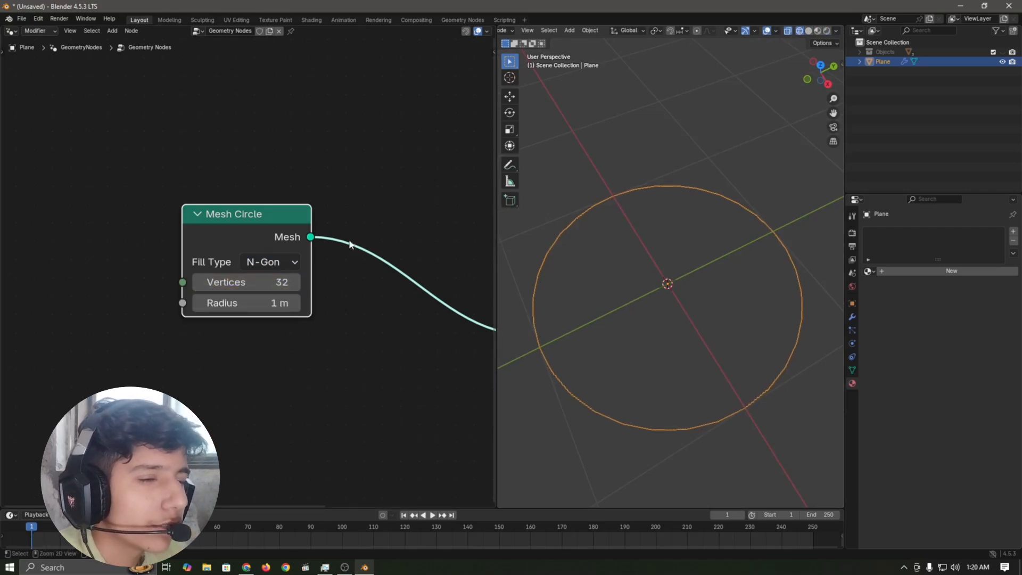
Step: Try the Triangles fill type on the Mesh Circle and return it to N-Gon
{"action": "scroll", "coordinate": [247, 271], "scroll_direction": "up", "scroll_amount": 1}
{"action": "left_click", "coordinate": [274, 260]}
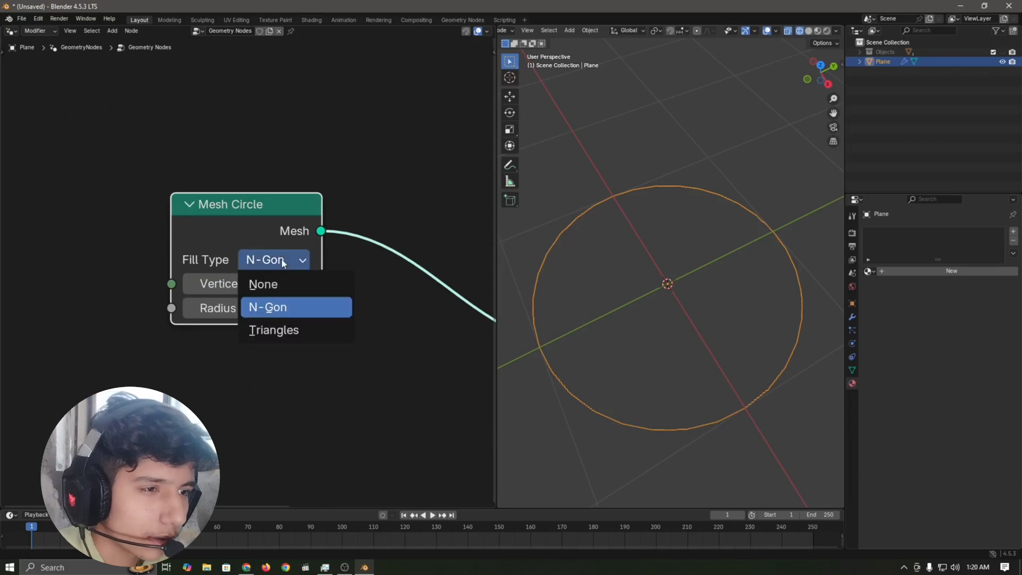
{"action": "left_click", "coordinate": [274, 330]}
{"action": "left_click", "coordinate": [276, 260]}
{"action": "left_click", "coordinate": [268, 307]}
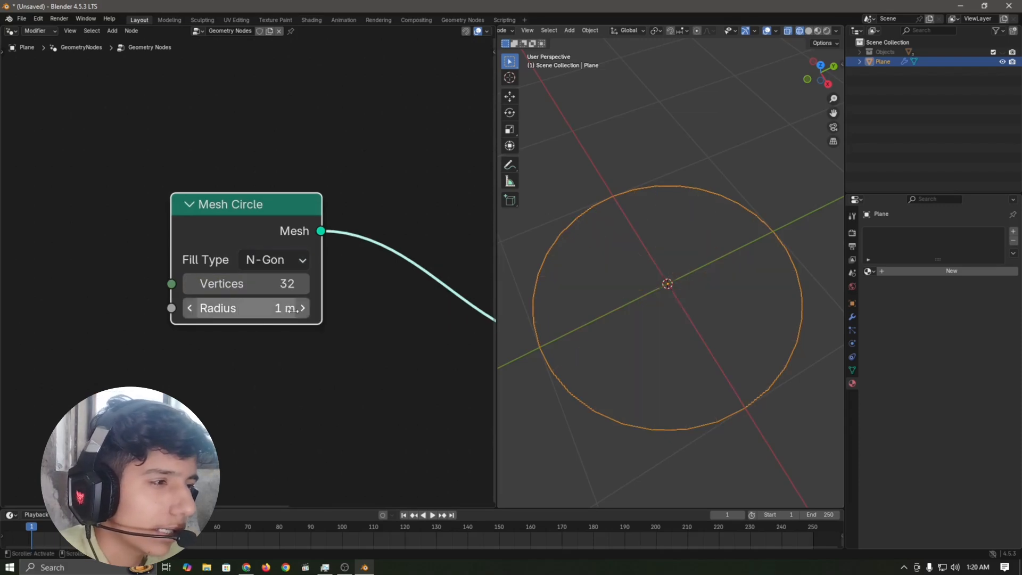
Step: Widen the 3D viewport by narrowing the Geometry Node Editor beside it
{"action": "left_click_drag", "start_coordinate": [496, 216], "coordinate": [429, 216]}
{"action": "scroll", "coordinate": [360, 229], "scroll_direction": "down", "scroll_amount": 5}
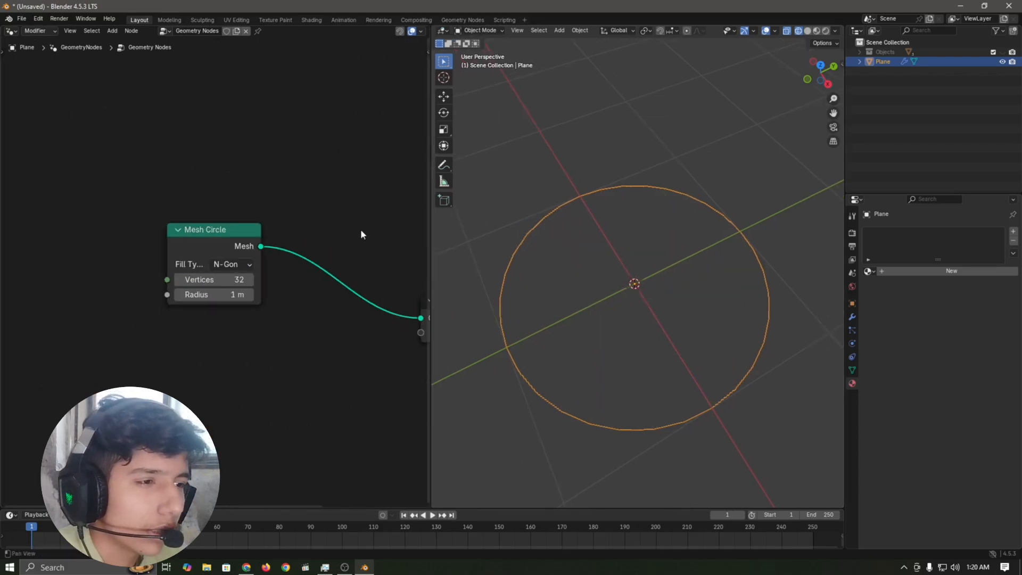
Step: Insert an Instance on Points node between Mesh Circle and Group Output
{"action": "key", "text": "shift+a"}
{"action": "mouse_move", "coordinate": [283, 218]}
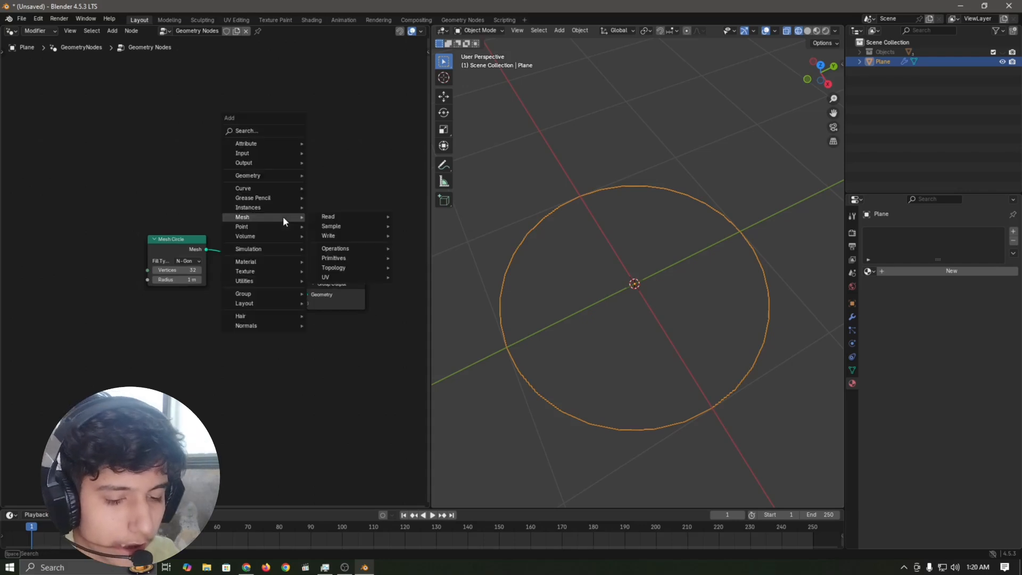
{"action": "type", "text": "instance"}
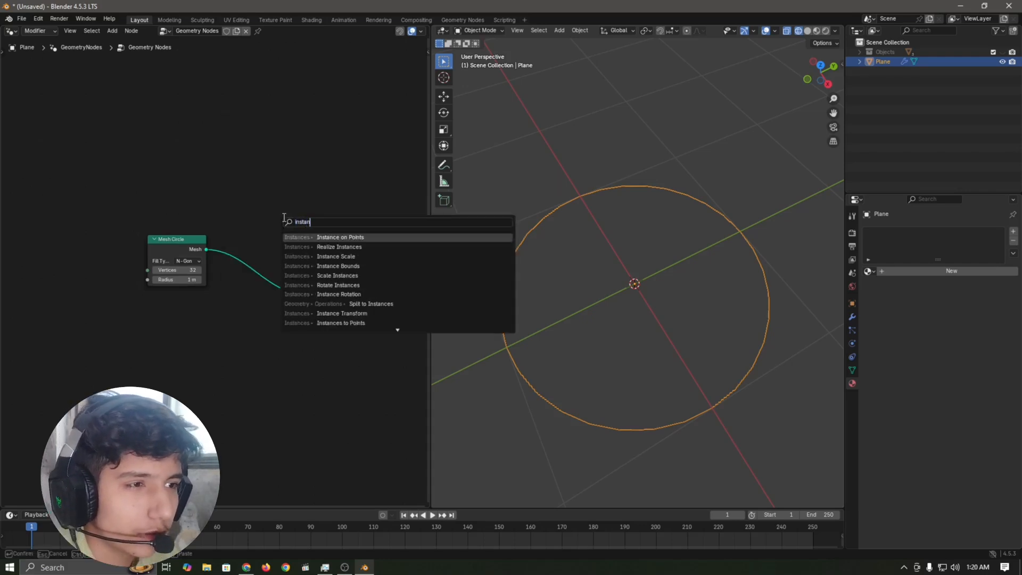
{"action": "key", "text": "Return"}
{"action": "left_click", "coordinate": [256, 219]}
{"action": "scroll", "coordinate": [306, 158], "scroll_direction": "up", "scroll_amount": 2}
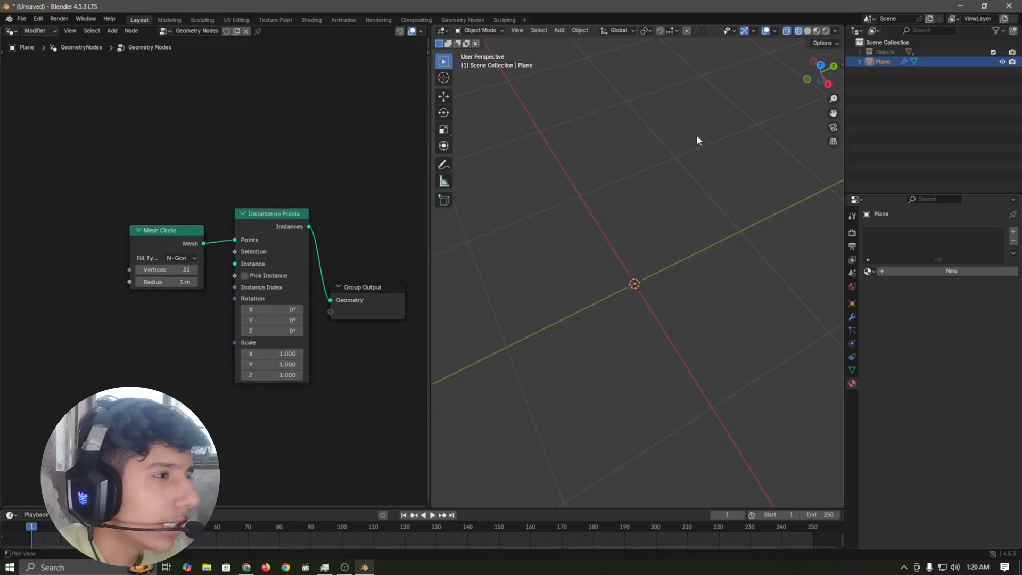
Step: Feed the Objects collection into the Instance input of Instance on Points through a Collection Info node, and display it in solid shading
{"action": "left_click_drag", "start_coordinate": [884, 54], "coordinate": [318, 384]}
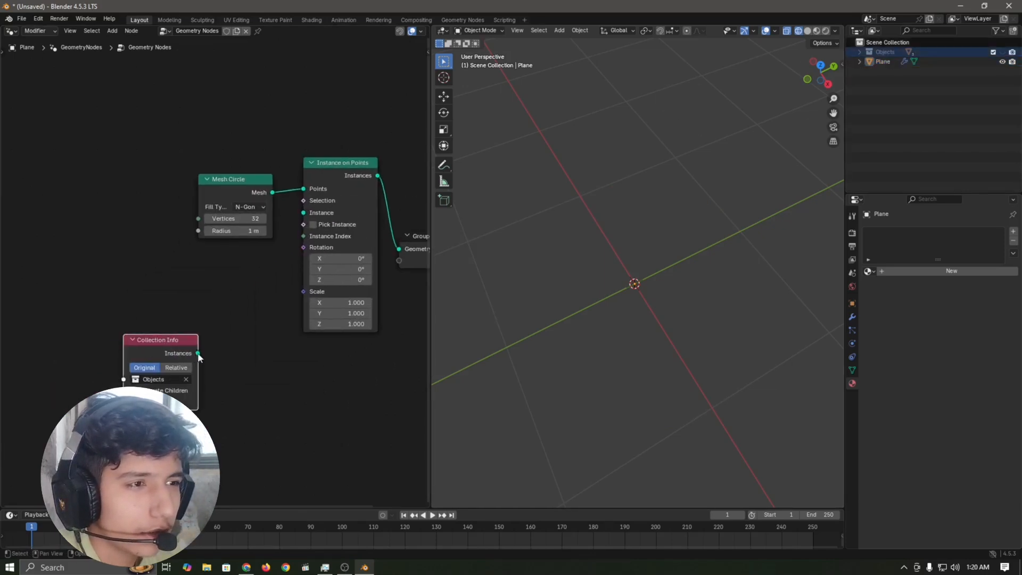
{"action": "left_click_drag", "start_coordinate": [300, 202], "coordinate": [304, 213]}
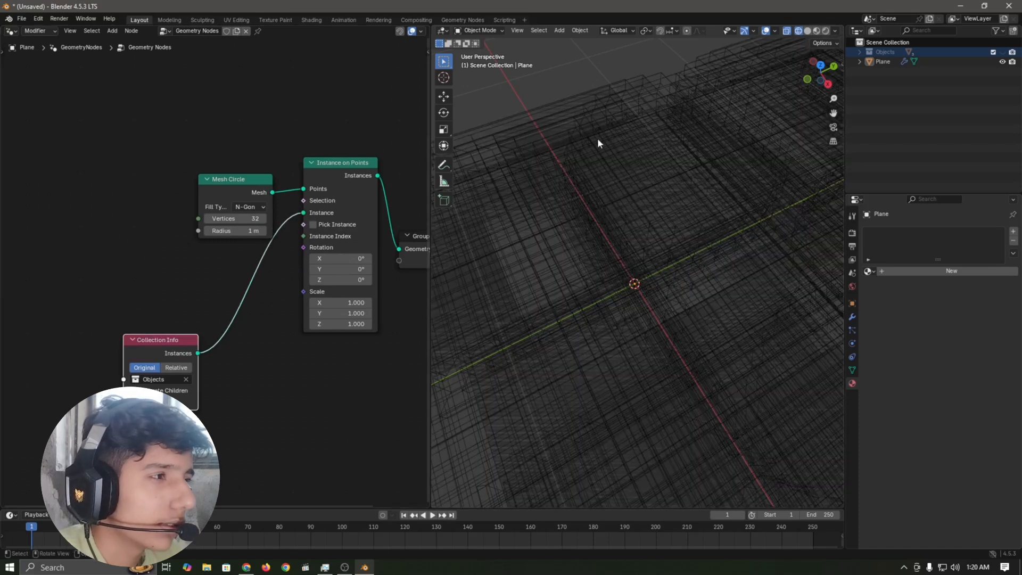
{"action": "left_click", "coordinate": [807, 31]}
{"action": "scroll", "coordinate": [697, 333], "scroll_direction": "down", "scroll_amount": 4}
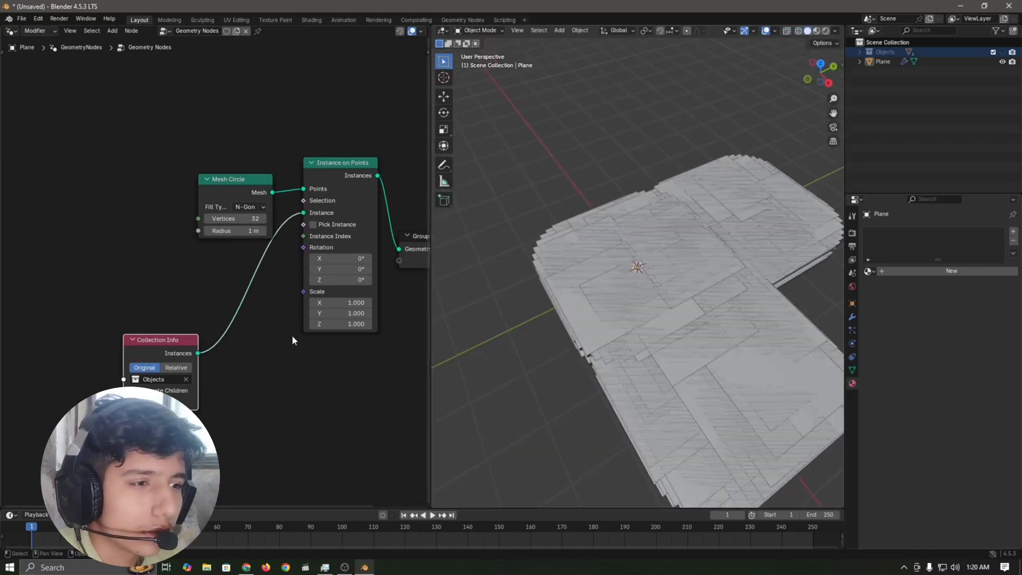
Step: Set the instance scale to 0.070 on X, Y and Z and place the Collection Info node below Mesh Circle
{"action": "scroll", "coordinate": [365, 390], "scroll_direction": "up", "scroll_amount": 3}
{"action": "left_click_drag", "start_coordinate": [341, 303], "coordinate": [307, 323]}
{"action": "key", "text": "ctrl+z"}
{"action": "key", "text": "Escape"}
{"action": "left_click_drag", "start_coordinate": [101, 341], "coordinate": [209, 230]}
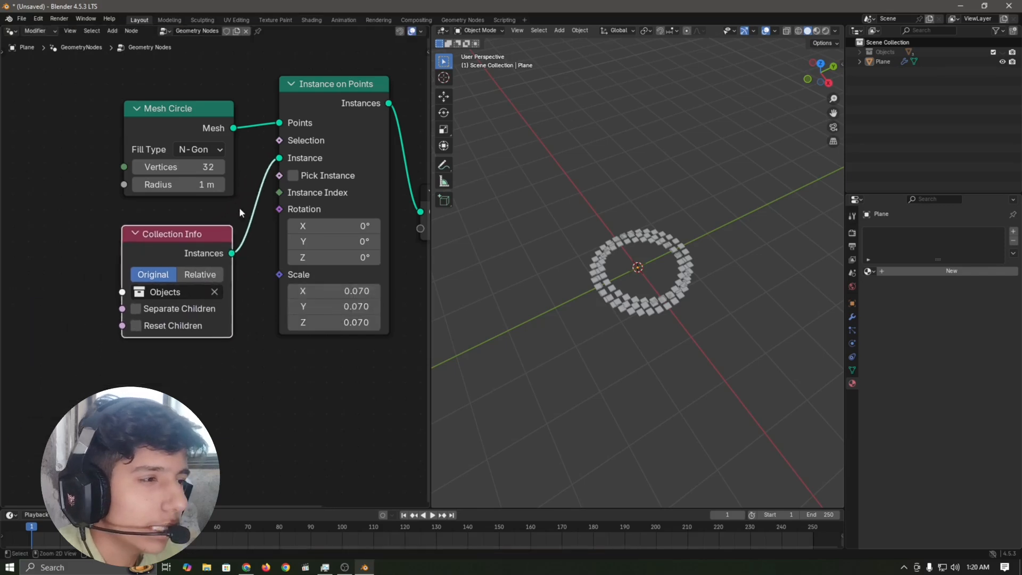
Step: Inspect the ring of instanced slabs up close and check the plane's underlying mesh in Edit Mode
{"action": "scroll", "coordinate": [675, 282], "scroll_direction": "up", "scroll_amount": 5}
{"action": "middle_click_drag", "start_coordinate": [663, 289], "coordinate": [604, 296]}
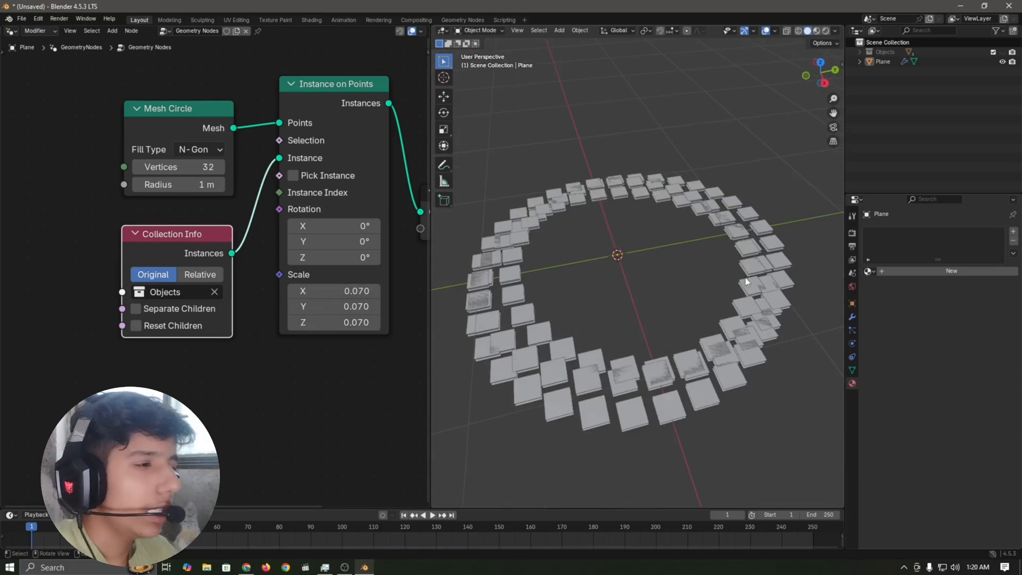
{"action": "left_click", "coordinate": [733, 227]}
{"action": "key", "text": "Tab"}
{"action": "scroll", "coordinate": [762, 233], "scroll_direction": "up", "scroll_amount": 5}
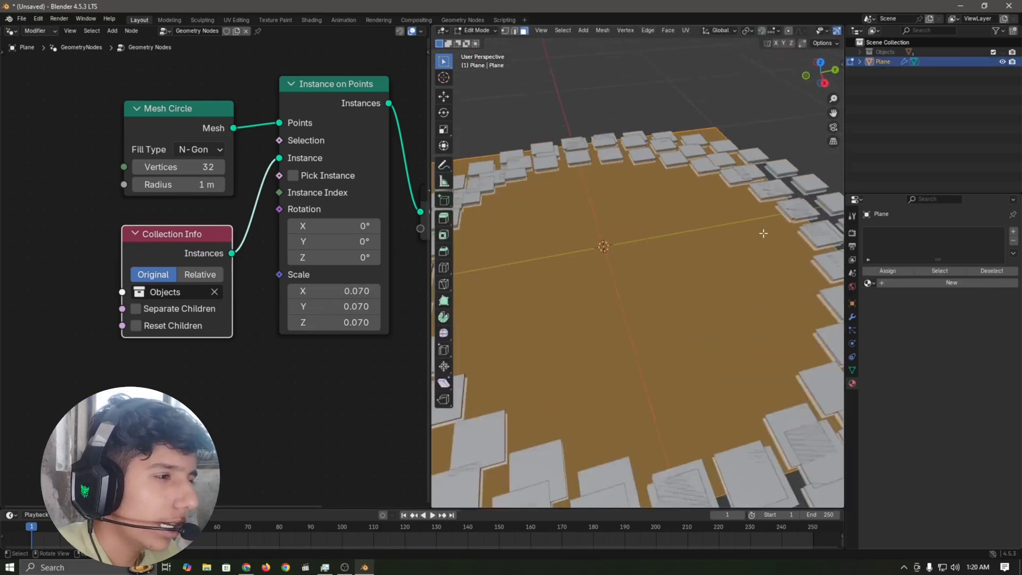
{"action": "key", "text": "Tab"}
{"action": "scroll", "coordinate": [686, 244], "scroll_direction": "down", "scroll_amount": 5}
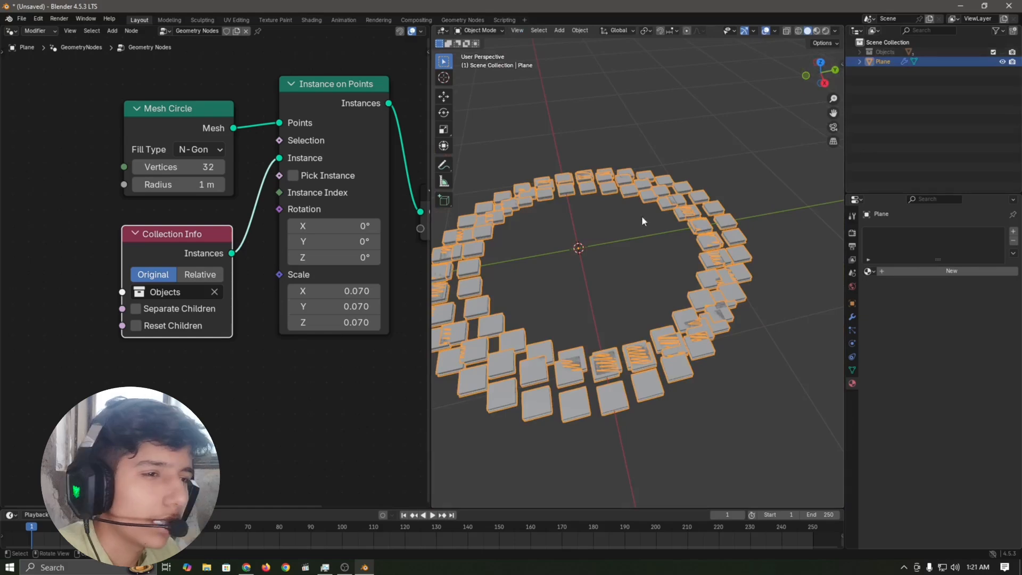
Step: Compare how the instanced slabs are distributed around the circle in wireframe and solid shading
{"action": "middle_click_drag", "start_coordinate": [213, 130], "coordinate": [190, 199]}
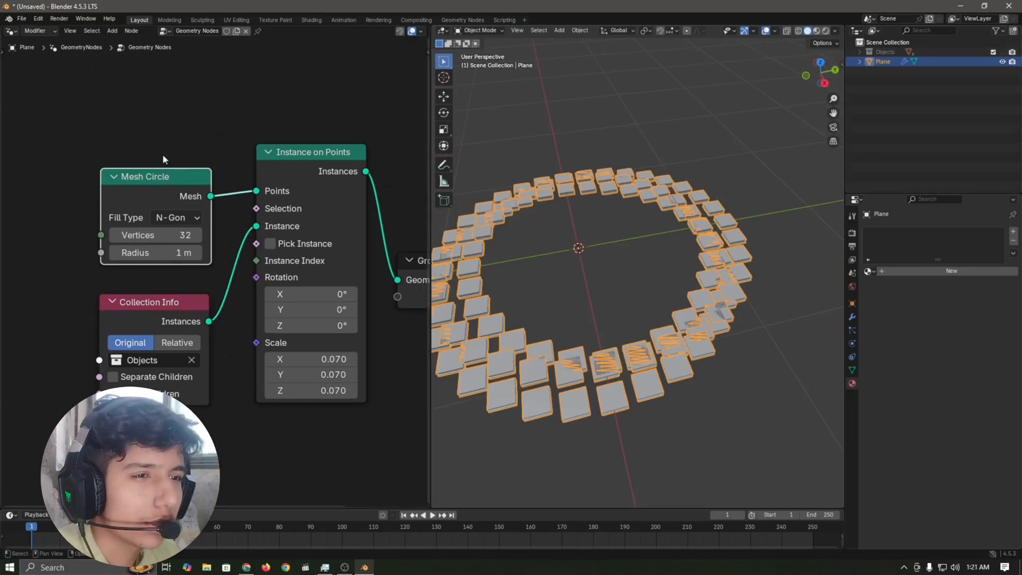
{"action": "left_click", "coordinate": [799, 31]}
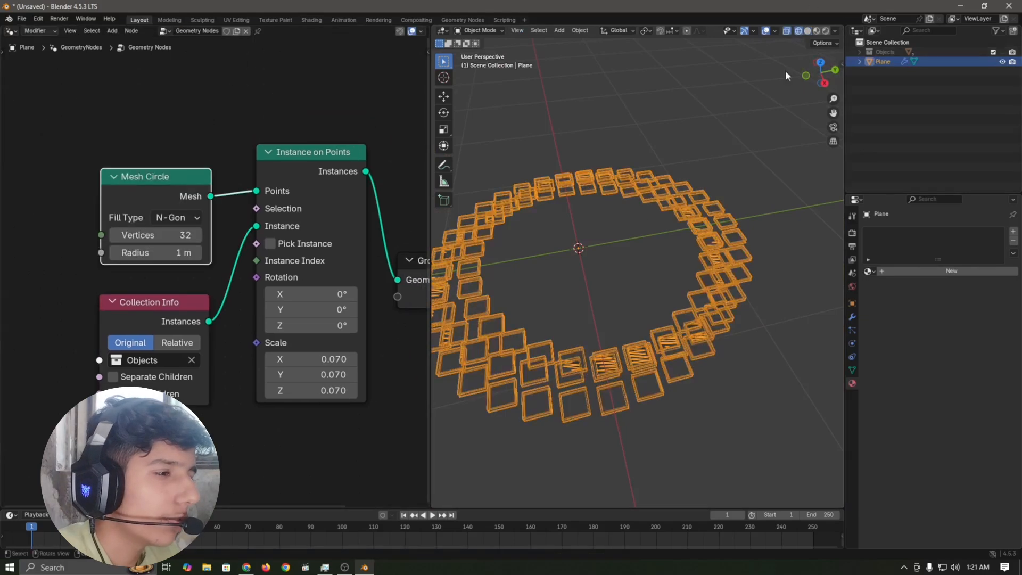
{"action": "scroll", "coordinate": [676, 170], "scroll_direction": "up", "scroll_amount": 6}
{"action": "scroll", "coordinate": [683, 169], "scroll_direction": "down", "scroll_amount": 5}
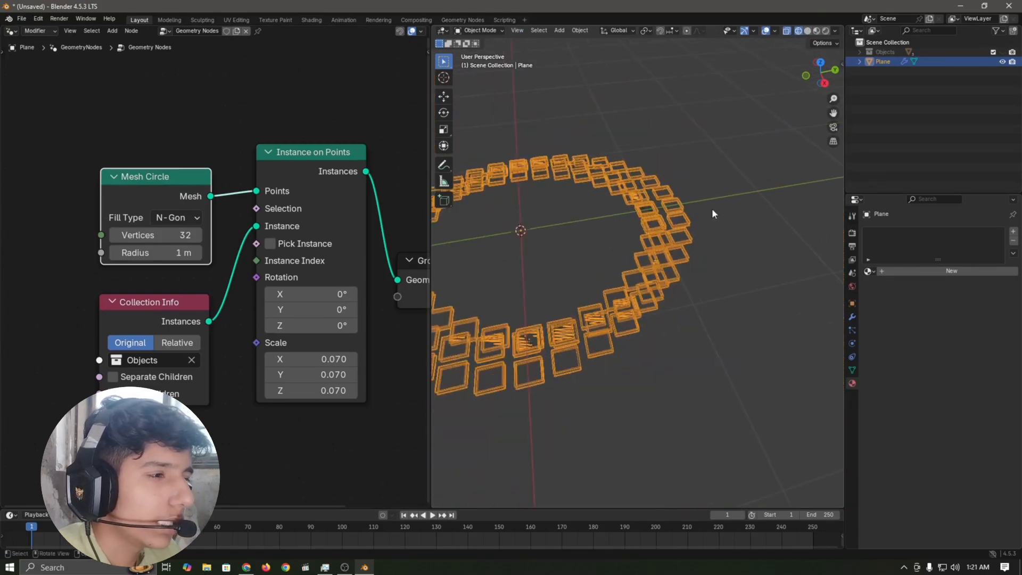
{"action": "middle_click_drag", "start_coordinate": [647, 277], "coordinate": [749, 300], "text": "shift"}
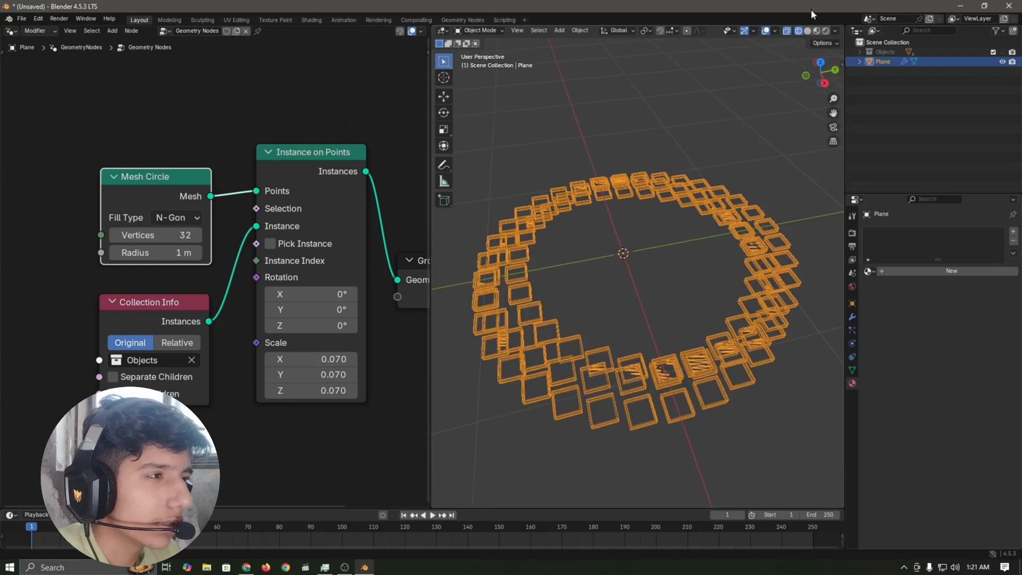
{"action": "left_click", "coordinate": [808, 31]}
{"action": "scroll", "coordinate": [705, 149], "scroll_direction": "up", "scroll_amount": 3}
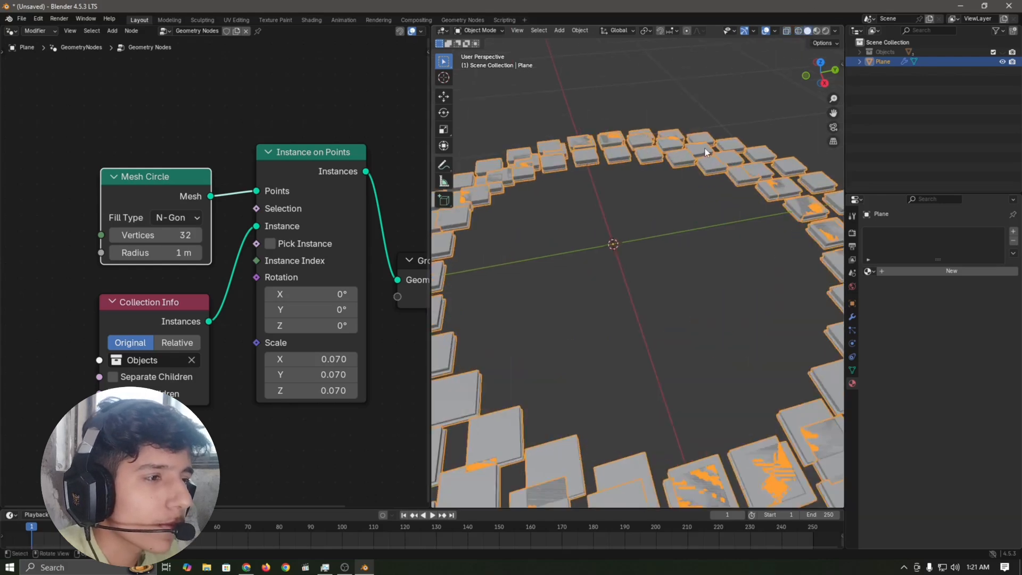
{"action": "scroll", "coordinate": [697, 192], "scroll_direction": "down", "scroll_amount": 4}
{"action": "scroll", "coordinate": [691, 279], "scroll_direction": "up", "scroll_amount": 4}
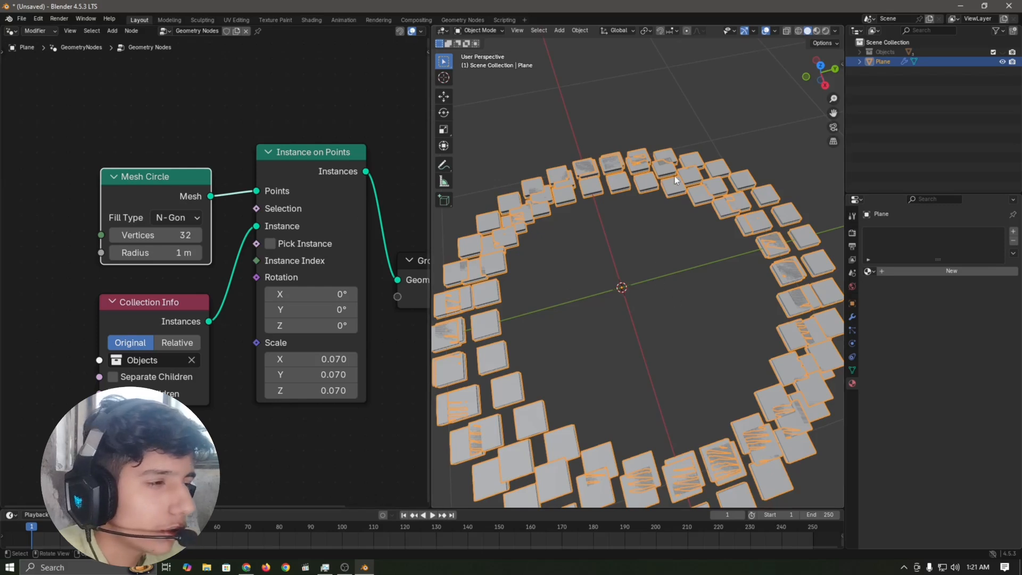
{"action": "scroll", "coordinate": [681, 203], "scroll_direction": "down", "scroll_amount": 5}
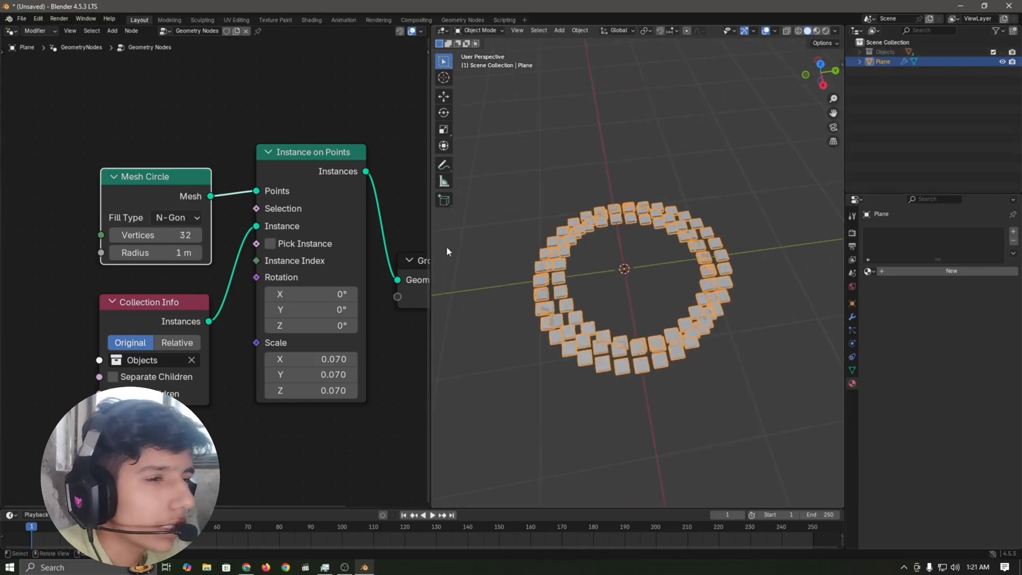
{"action": "scroll", "coordinate": [154, 142], "scroll_direction": "down", "scroll_amount": 3}
Step: Delete the Mesh Circle, Collection Info and Instance on Points nodes, keeping only Group Output
{"action": "left_click_drag", "start_coordinate": [70, 179], "coordinate": [322, 471]}
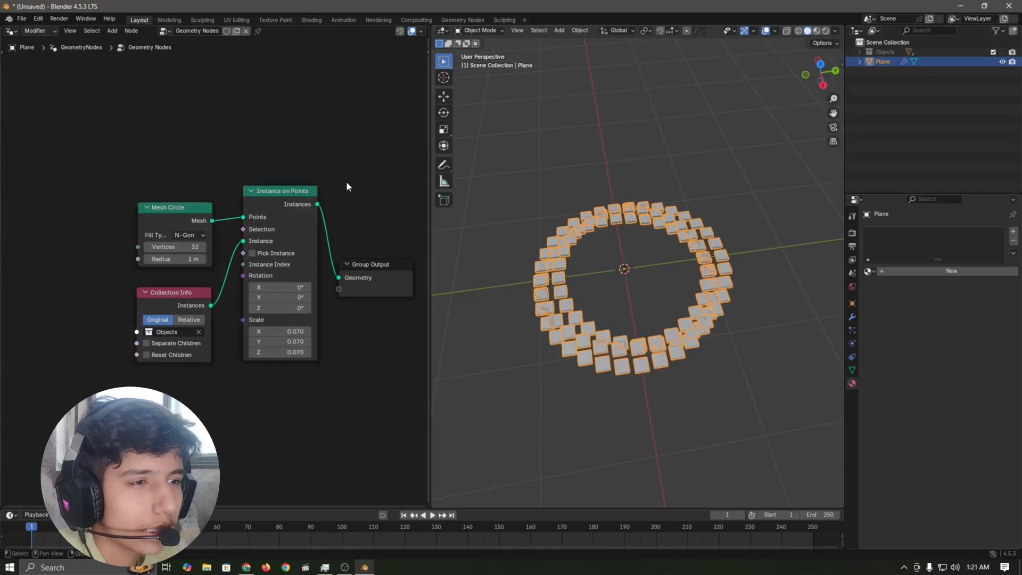
{"action": "left_click_drag", "start_coordinate": [55, 154], "coordinate": [305, 422]}
{"action": "key", "text": "Delete"}
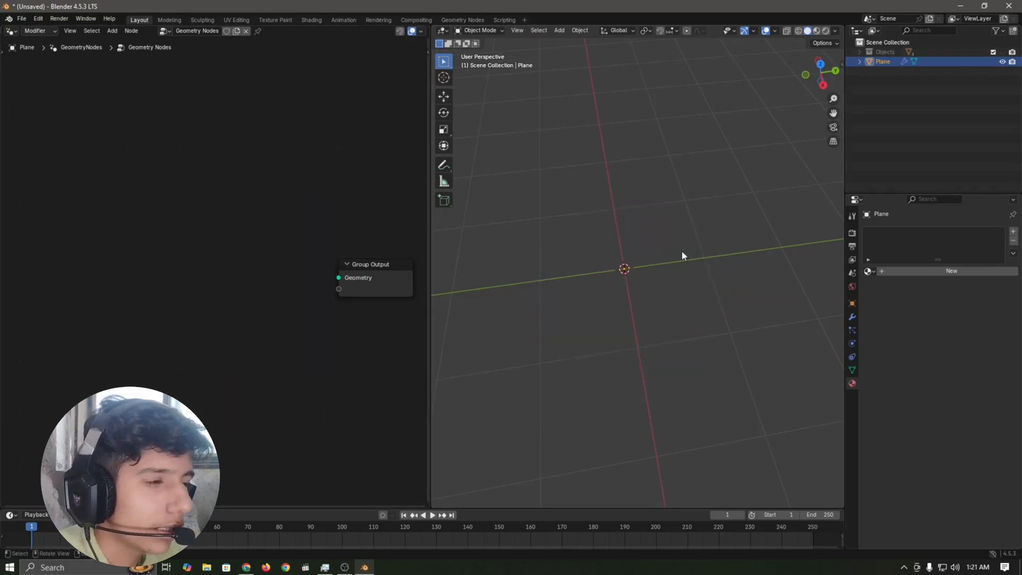
Step: Add a mesh circle at the world origin
{"action": "left_click", "coordinate": [639, 248]}
{"action": "key", "text": "shift+a"}
{"action": "mouse_move", "coordinate": [574, 110]}
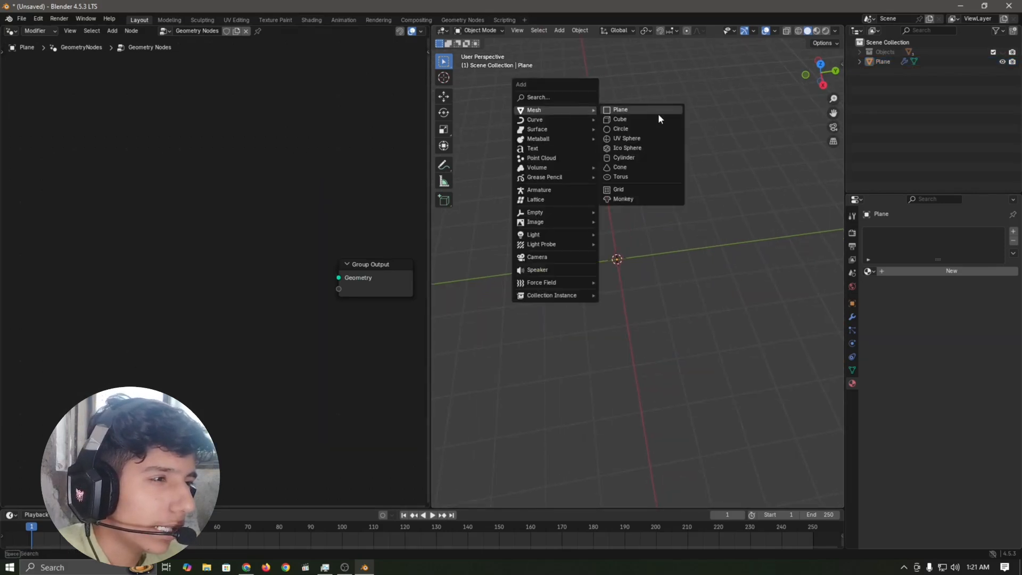
{"action": "left_click", "coordinate": [632, 129]}
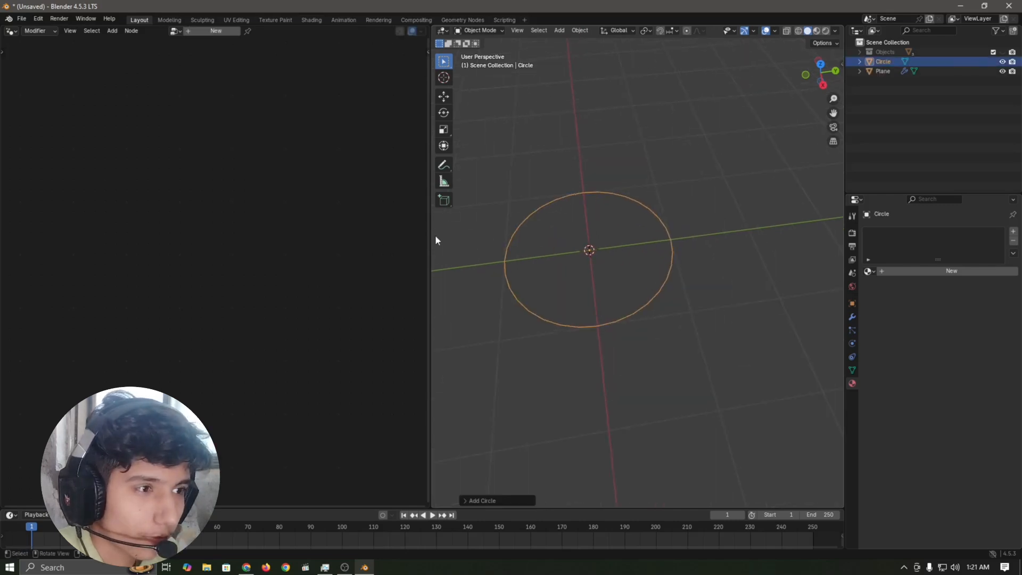
Step: Fill the new circle with a quad grid using Grid Fill on all of its vertices
{"action": "left_click_drag", "start_coordinate": [430, 234], "coordinate": [269, 239]}
{"action": "key", "text": "Tab"}
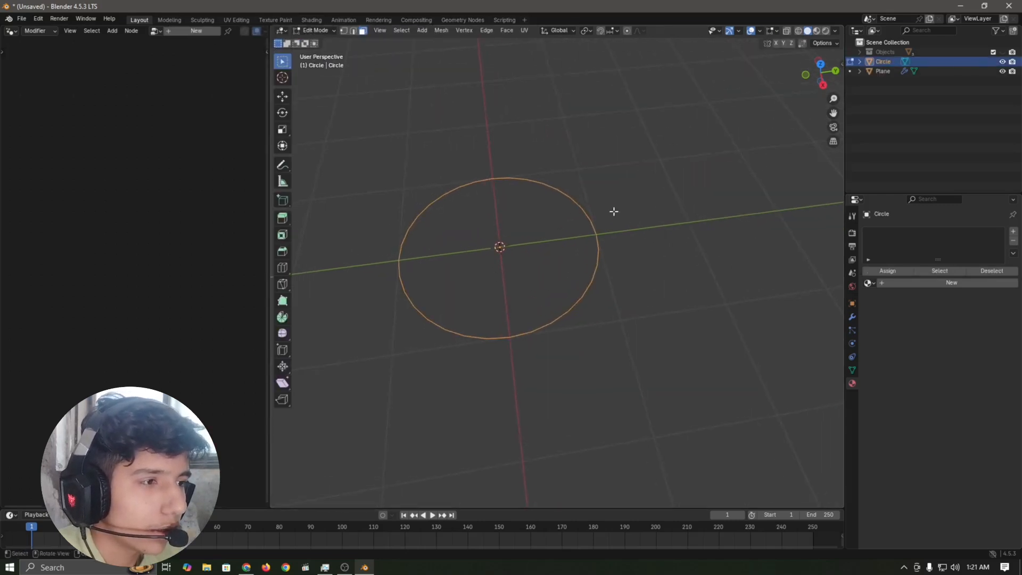
{"action": "key", "text": "1"}
{"action": "key", "text": "a"}
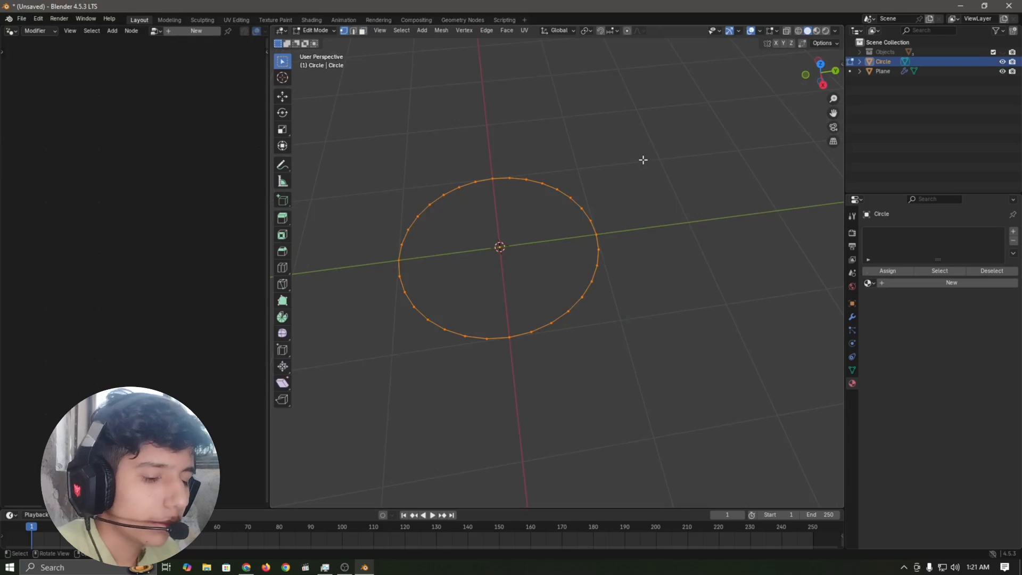
{"action": "key", "text": "F3"}
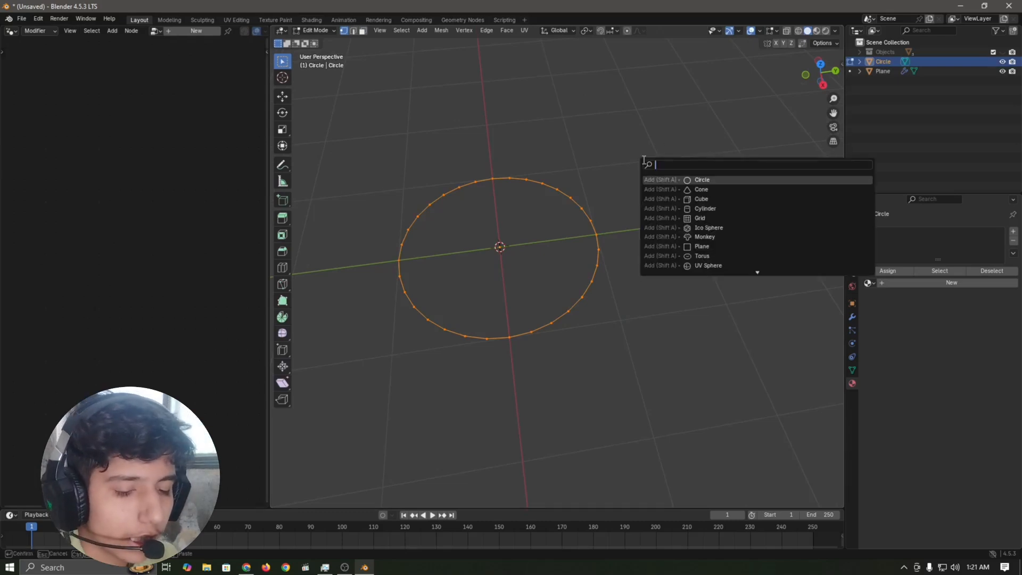
{"action": "type", "text": "grid fill"}
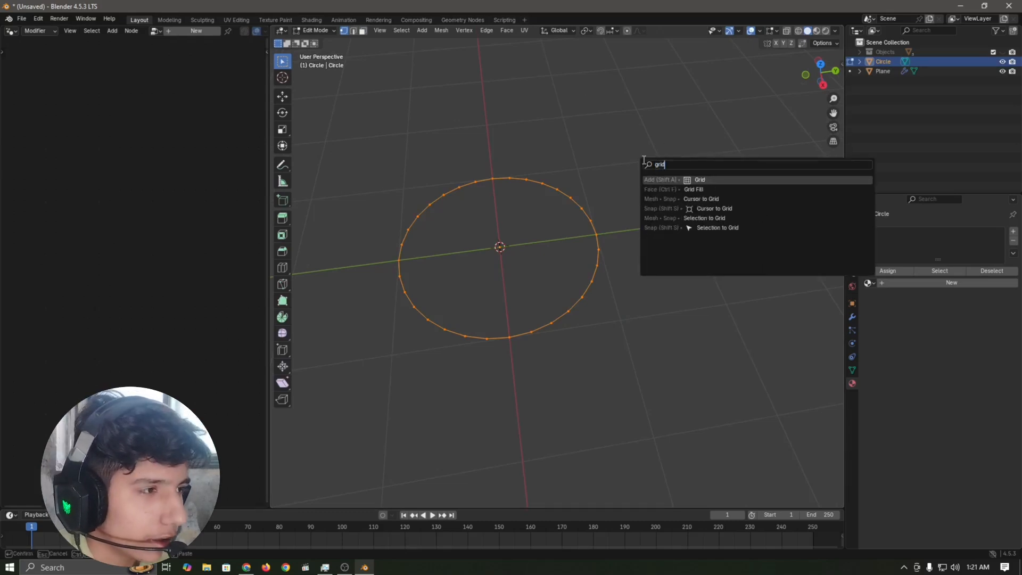
{"action": "key", "text": "Return"}
{"action": "scroll", "coordinate": [702, 182], "scroll_direction": "up", "scroll_amount": 2}
{"action": "middle_click_drag", "start_coordinate": [625, 274], "coordinate": [689, 287], "text": "shift"}
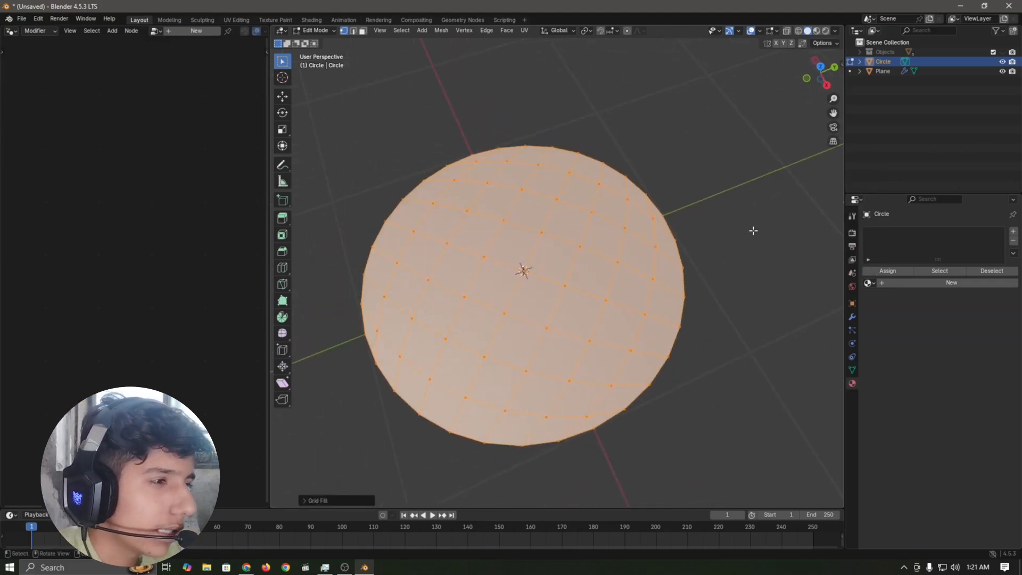
Step: Add a Subdivision modifier to the filled circle, apply it, and check the denser grid in Edit Mode
{"action": "key", "text": "Tab"}
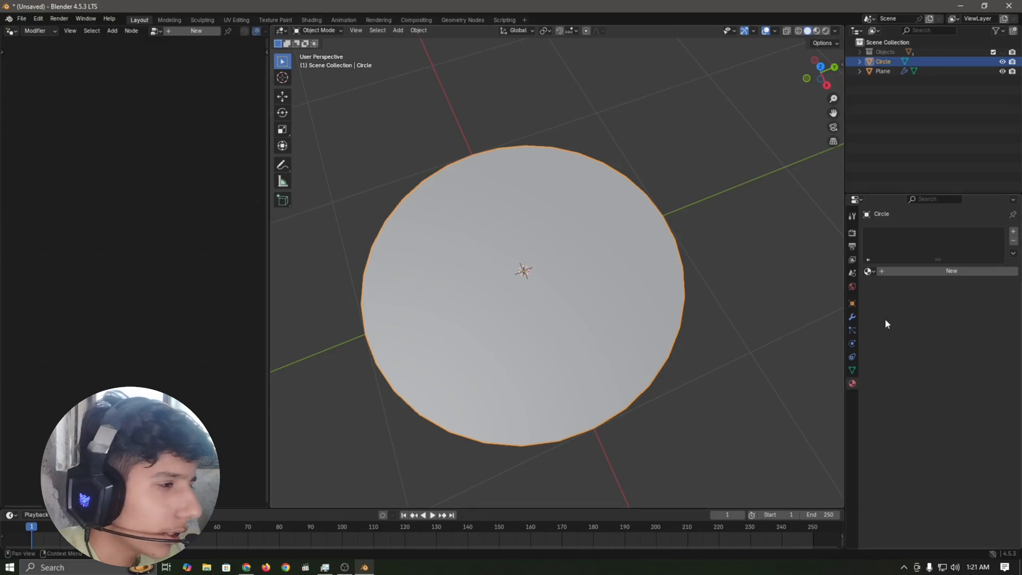
{"action": "left_click", "coordinate": [852, 318]}
{"action": "left_click", "coordinate": [930, 232]}
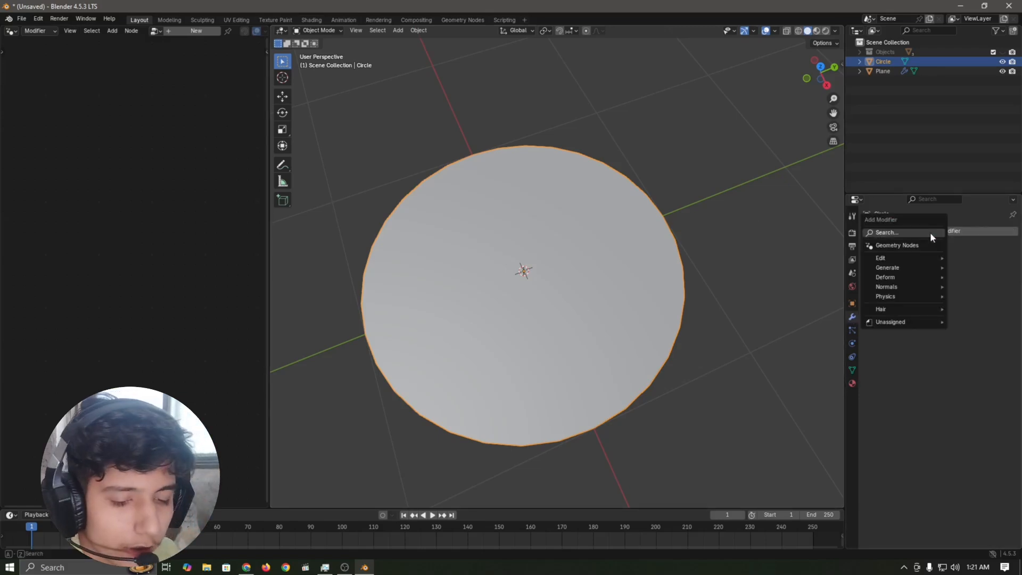
{"action": "left_click", "coordinate": [930, 232]}
{"action": "type", "text": "subd"}
{"action": "key", "text": "Return"}
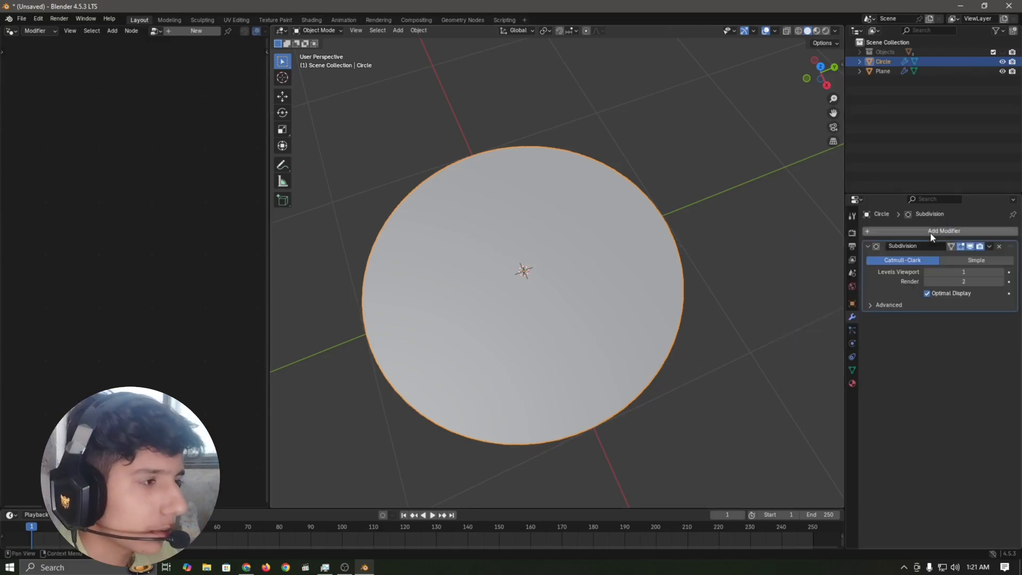
{"action": "key", "text": "ctrl+a"}
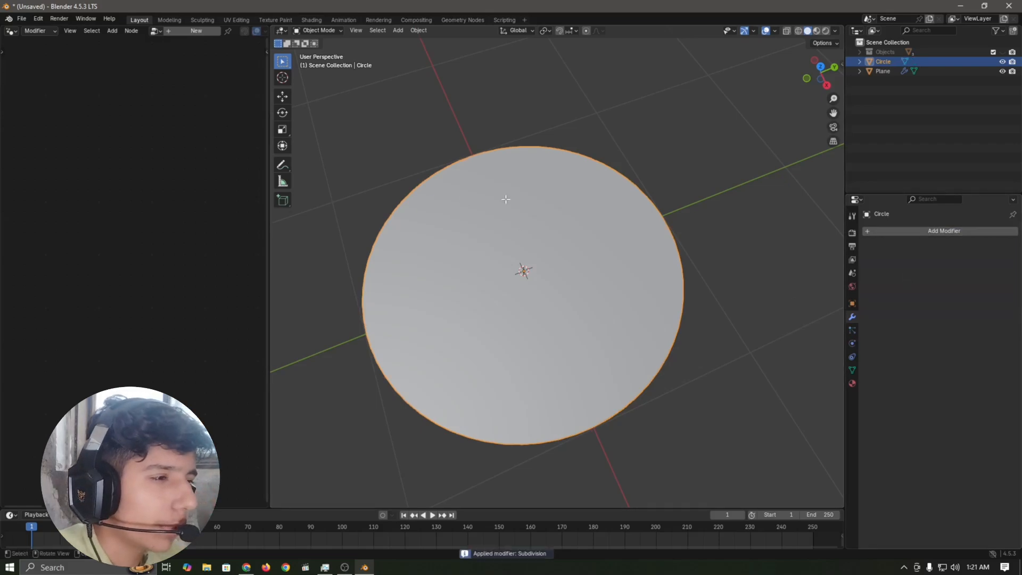
{"action": "key", "text": "Tab"}
{"action": "scroll", "coordinate": [730, 209], "scroll_direction": "up", "scroll_amount": 4}
{"action": "scroll", "coordinate": [731, 210], "scroll_direction": "down", "scroll_amount": 5}
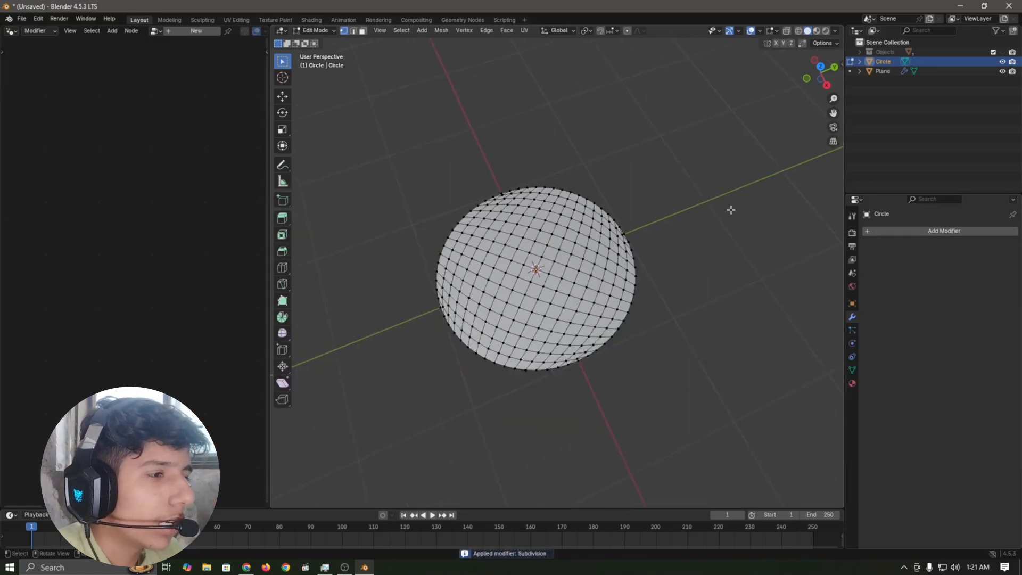
{"action": "key", "text": "Tab"}
{"action": "scroll", "coordinate": [611, 227], "scroll_direction": "up", "scroll_amount": 3}
Step: Bring the Circle object into the Plane's node tree as an Object Info node and connect its Geometry to Group Output
{"action": "left_click", "coordinate": [882, 70]}
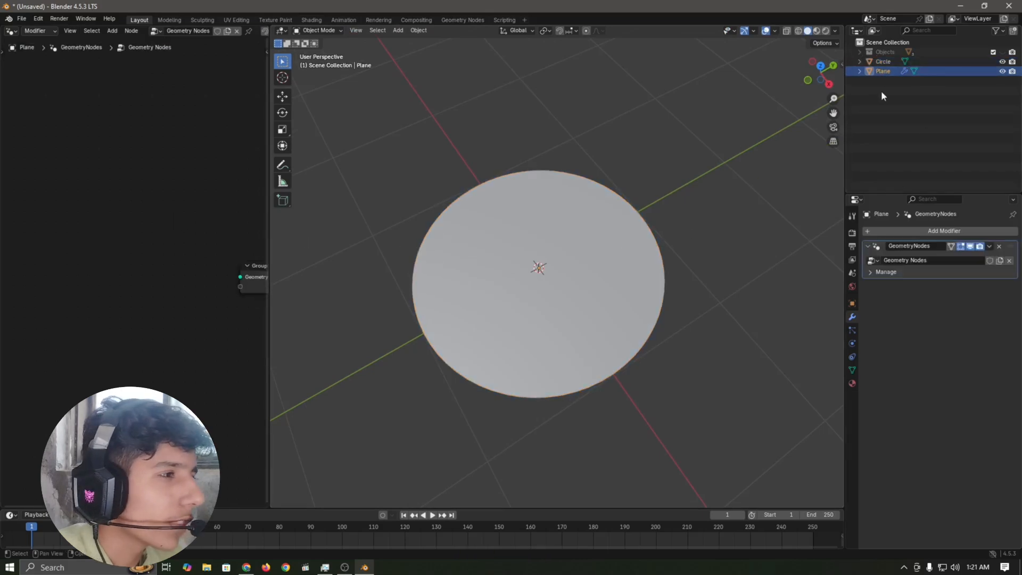
{"action": "left_click_drag", "start_coordinate": [888, 62], "coordinate": [261, 198]}
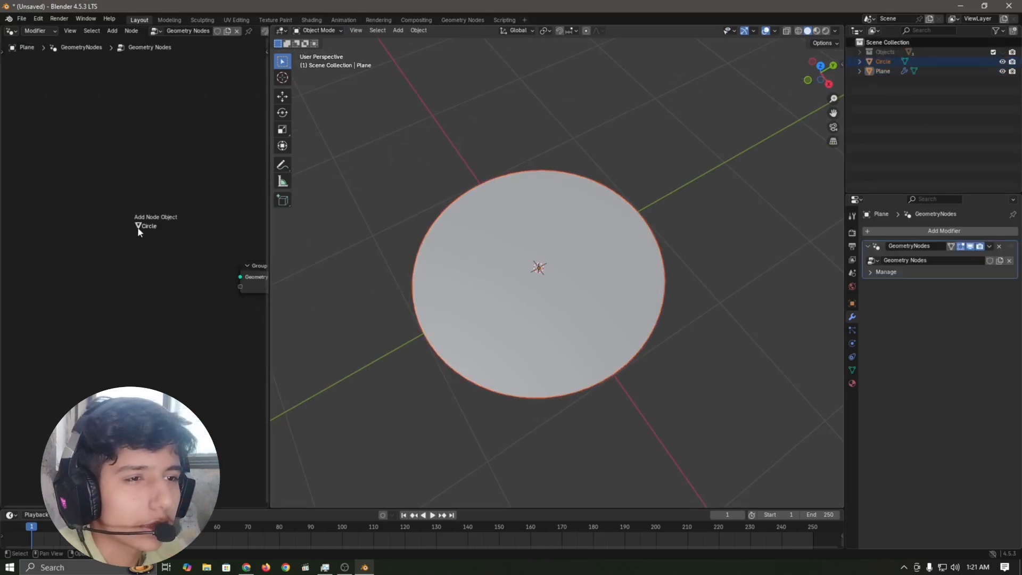
{"action": "left_click_drag", "start_coordinate": [137, 227], "coordinate": [137, 228]}
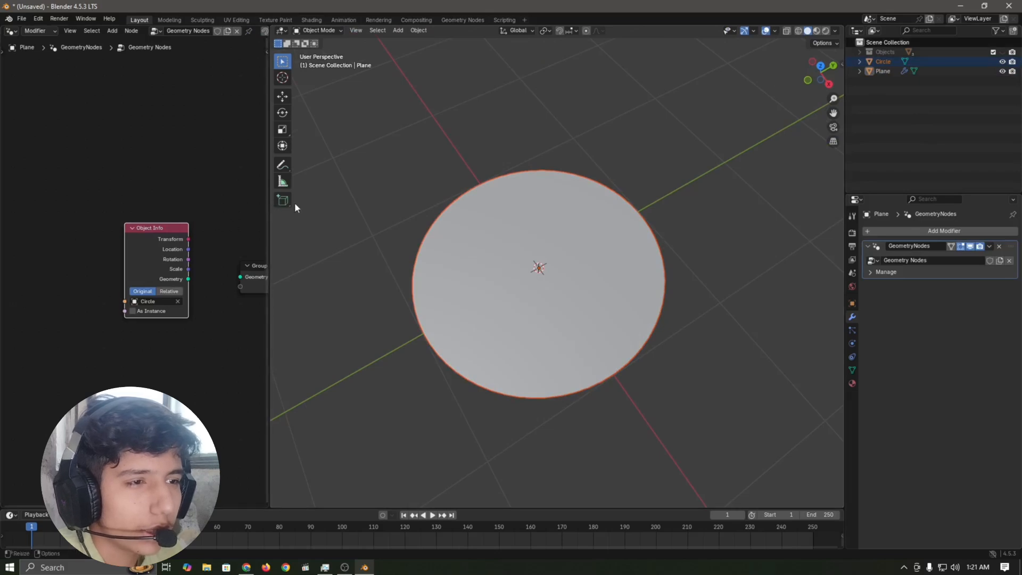
{"action": "left_click_drag", "start_coordinate": [269, 212], "coordinate": [554, 196]}
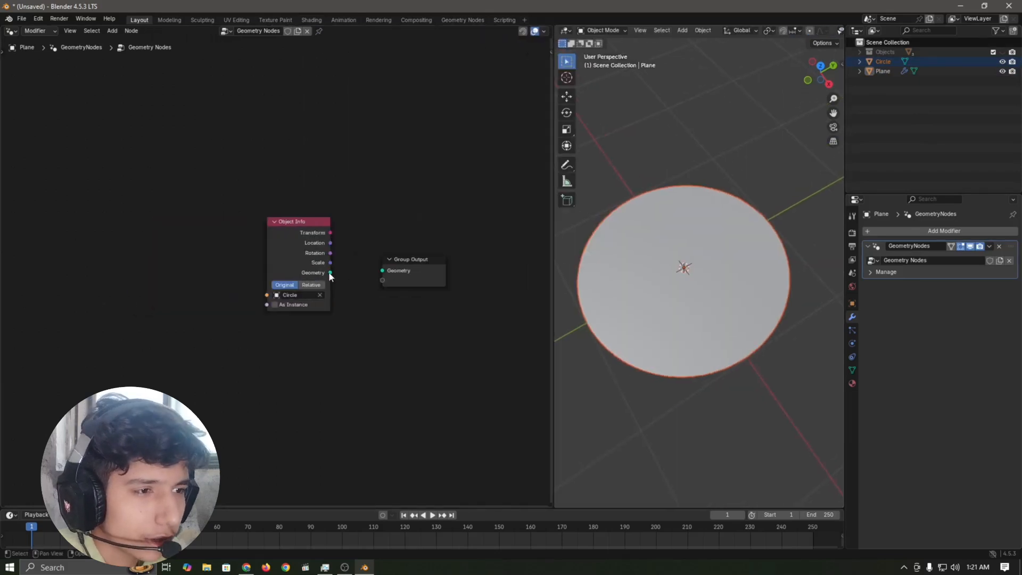
{"action": "left_click_drag", "start_coordinate": [330, 272], "coordinate": [391, 264]}
{"action": "left_click_drag", "start_coordinate": [327, 221], "coordinate": [328, 167]}
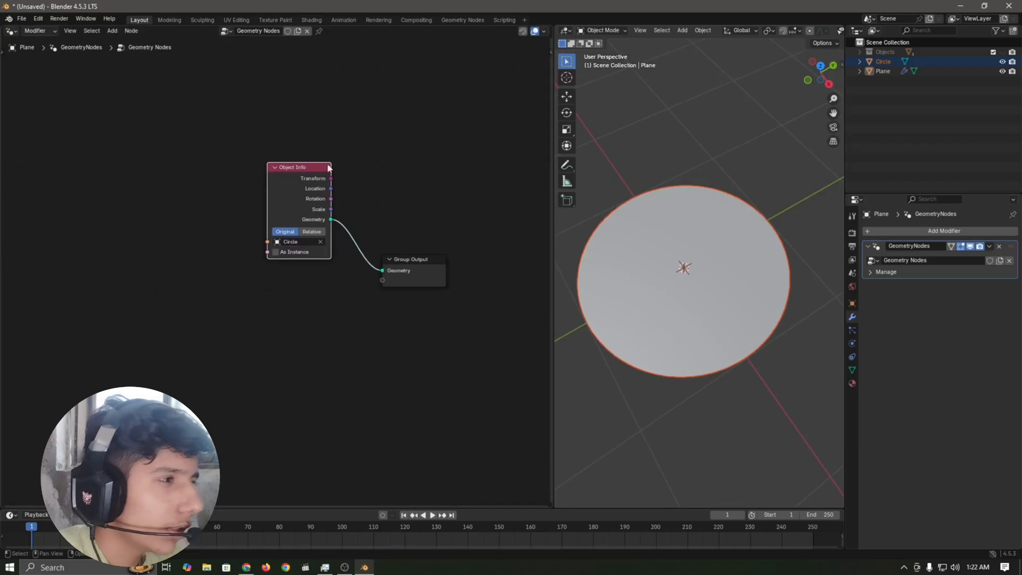
Step: Hide the original Circle object in the viewport and select the Plane that outputs its geometry
{"action": "key", "text": "h"}
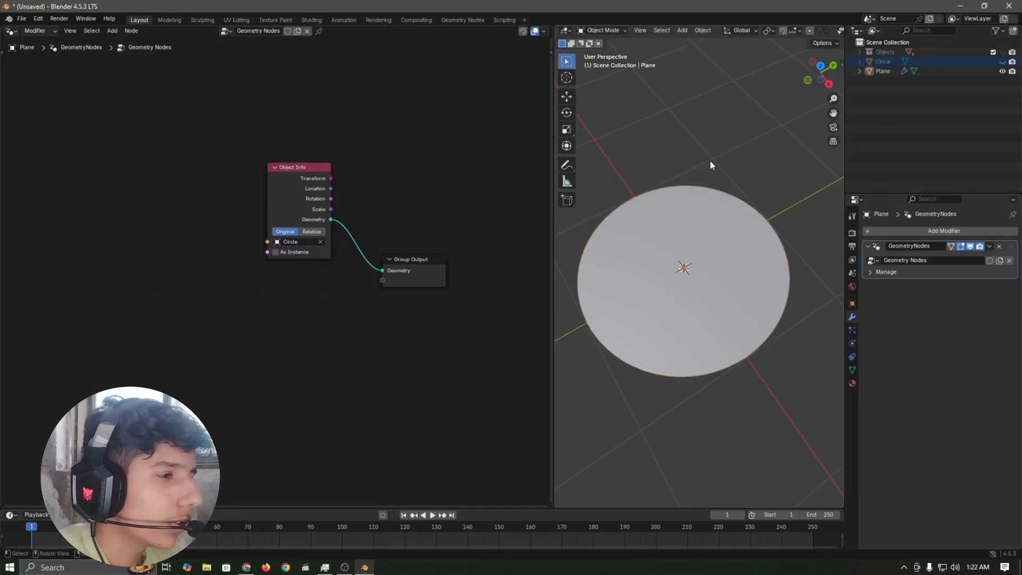
{"action": "left_click", "coordinate": [735, 248]}
{"action": "scroll", "coordinate": [735, 248], "scroll_direction": "up", "scroll_amount": 4}
{"action": "middle_click_drag", "start_coordinate": [742, 261], "coordinate": [746, 248]}
{"action": "scroll", "coordinate": [746, 248], "scroll_direction": "down", "scroll_amount": 1}
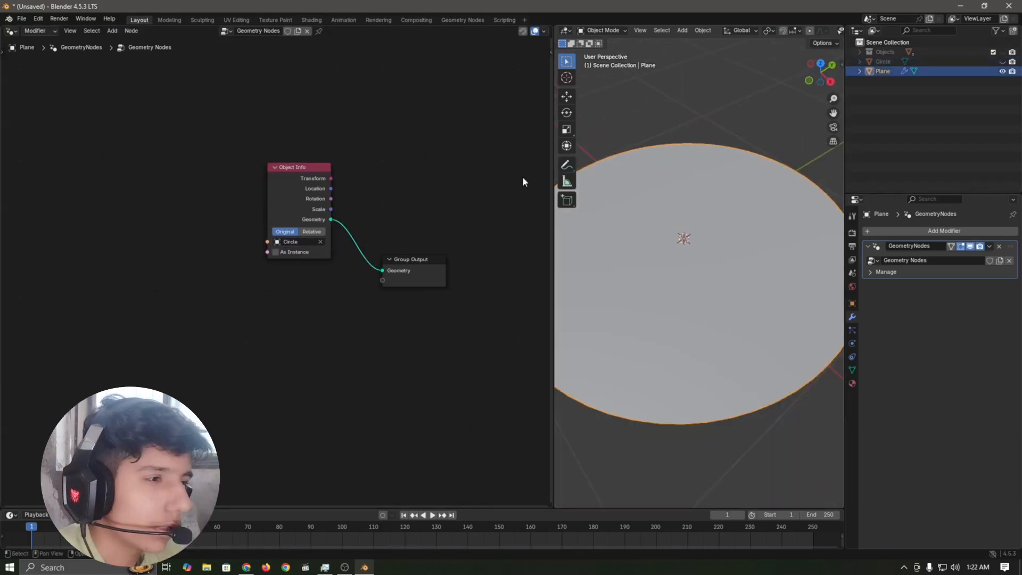
Step: Insert an Instance on Points node between Object Info and Group Output, with the circle geometry feeding Points
{"action": "left_click_drag", "start_coordinate": [554, 200], "coordinate": [497, 207]}
{"action": "left_click_drag", "start_coordinate": [267, 197], "coordinate": [167, 175]}
{"action": "key", "text": "shift+a"}
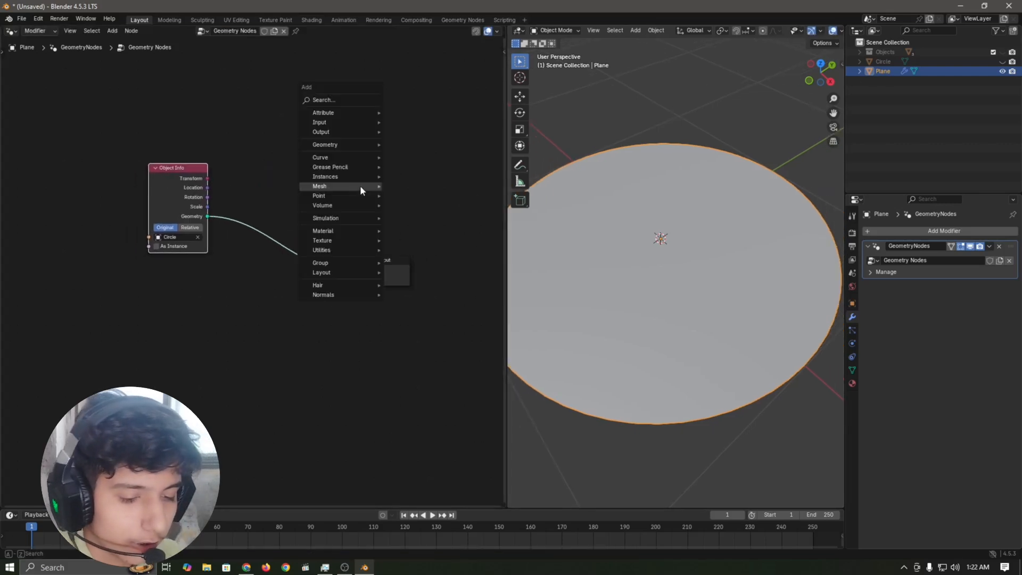
{"action": "type", "text": "instance"}
{"action": "key", "text": "Return"}
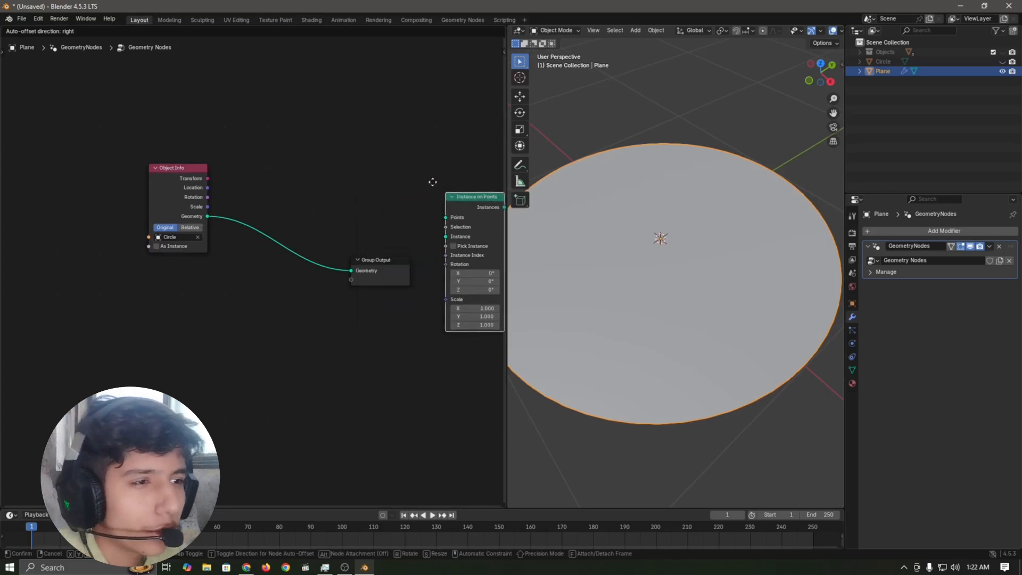
{"action": "left_click", "coordinate": [304, 195]}
Step: Add a Collection Info node for the Objects collection and connect its Instances to the Instance input of Instance on Points
{"action": "left_click_drag", "start_coordinate": [886, 50], "coordinate": [116, 295]}
{"action": "left_click", "coordinate": [357, 374]}
{"action": "middle_click_drag", "start_coordinate": [235, 373], "coordinate": [304, 362]}
{"action": "scroll", "coordinate": [298, 357], "scroll_direction": "up", "scroll_amount": 3}
{"action": "left_click_drag", "start_coordinate": [213, 308], "coordinate": [254, 298]}
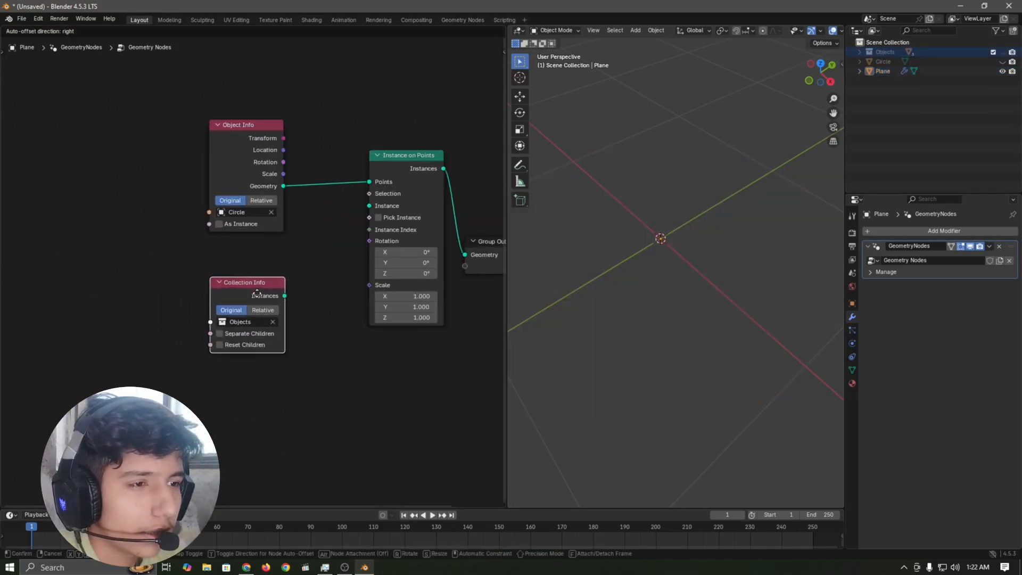
{"action": "left_click_drag", "start_coordinate": [358, 209], "coordinate": [368, 206]}
{"action": "left_click", "coordinate": [332, 342]}
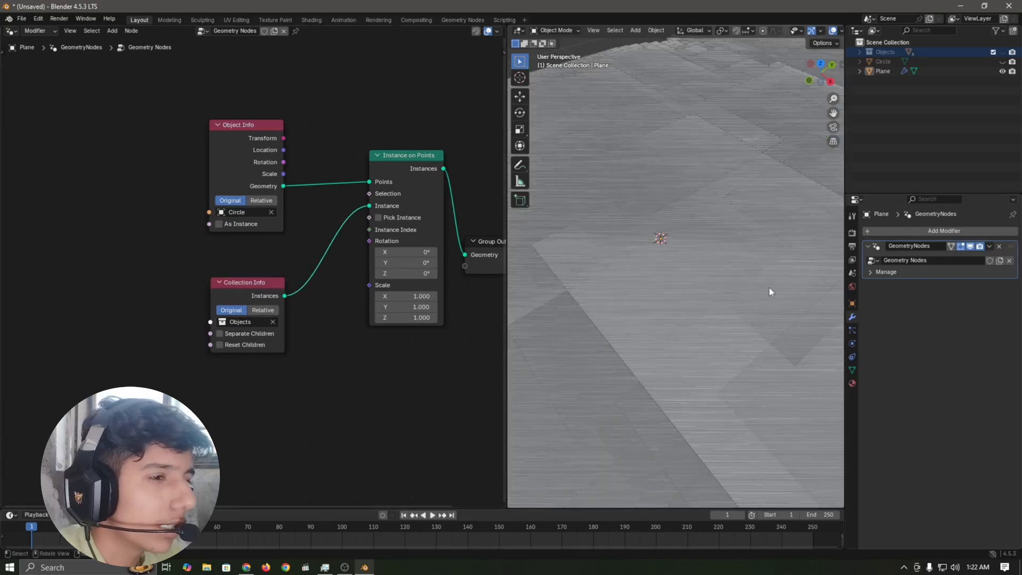
Step: Set the instance scale to 0.030 on X, Y and Z and check the slab spacing
{"action": "scroll", "coordinate": [770, 292], "scroll_direction": "down", "scroll_amount": 4}
{"action": "middle_click_drag", "start_coordinate": [379, 416], "coordinate": [330, 415]}
{"action": "scroll", "coordinate": [348, 319], "scroll_direction": "up", "scroll_amount": 1}
{"action": "left_click", "coordinate": [383, 297]}
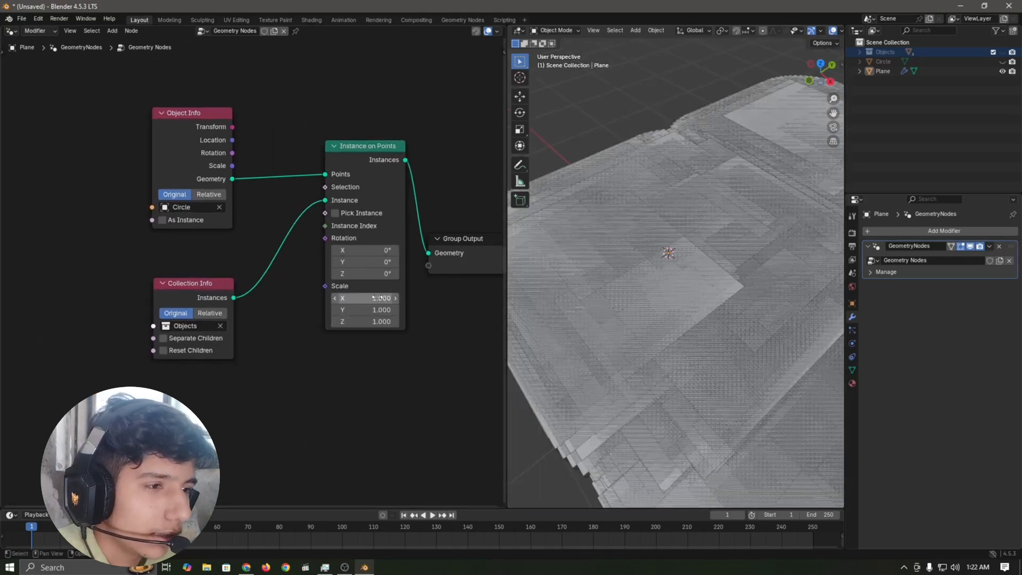
{"action": "left_click_drag", "start_coordinate": [379, 297], "coordinate": [313, 322]}
{"action": "scroll", "coordinate": [781, 320], "scroll_direction": "up", "scroll_amount": 3}
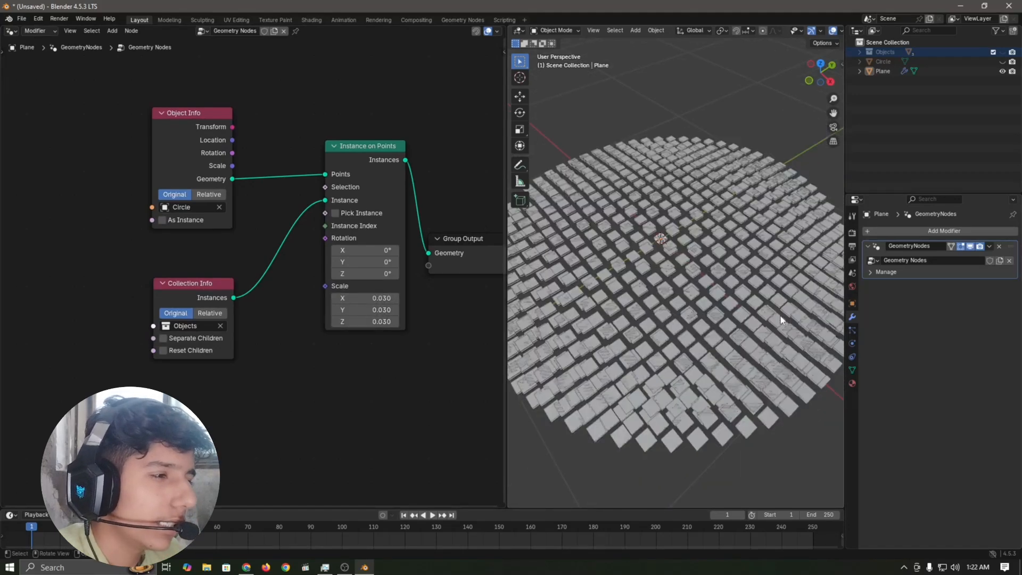
{"action": "scroll", "coordinate": [780, 320], "scroll_direction": "up", "scroll_amount": 5}
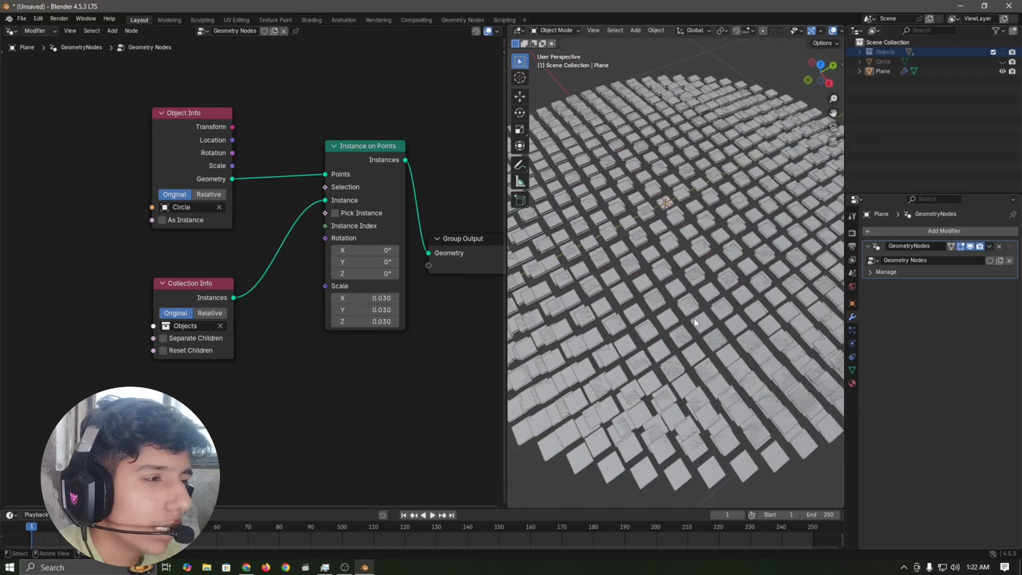
{"action": "scroll", "coordinate": [694, 318], "scroll_direction": "up", "scroll_amount": 3}
{"action": "scroll", "coordinate": [430, 350], "scroll_direction": "up", "scroll_amount": 2}
Step: Set the instance scale to 0.040 on X, Y and Z in the Instance on Points node
{"action": "middle_click_drag", "start_coordinate": [445, 376], "coordinate": [320, 376]}
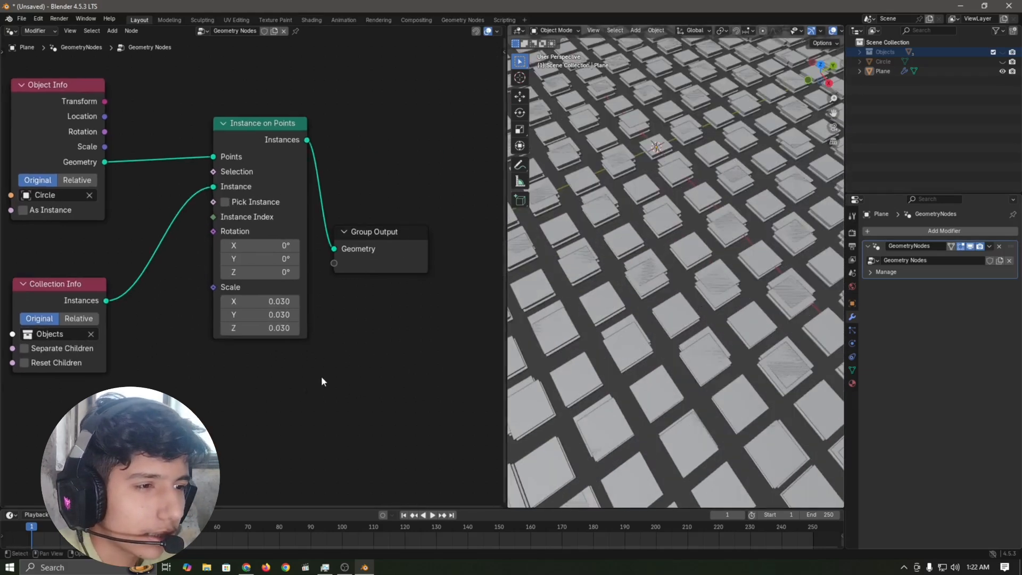
{"action": "scroll", "coordinate": [321, 375], "scroll_direction": "up", "scroll_amount": 3}
{"action": "left_click_drag", "start_coordinate": [276, 309], "coordinate": [315, 343]}
{"action": "right_click", "coordinate": [253, 326]}
{"action": "right_click", "coordinate": [276, 309]}
{"action": "right_click", "coordinate": [228, 309]}
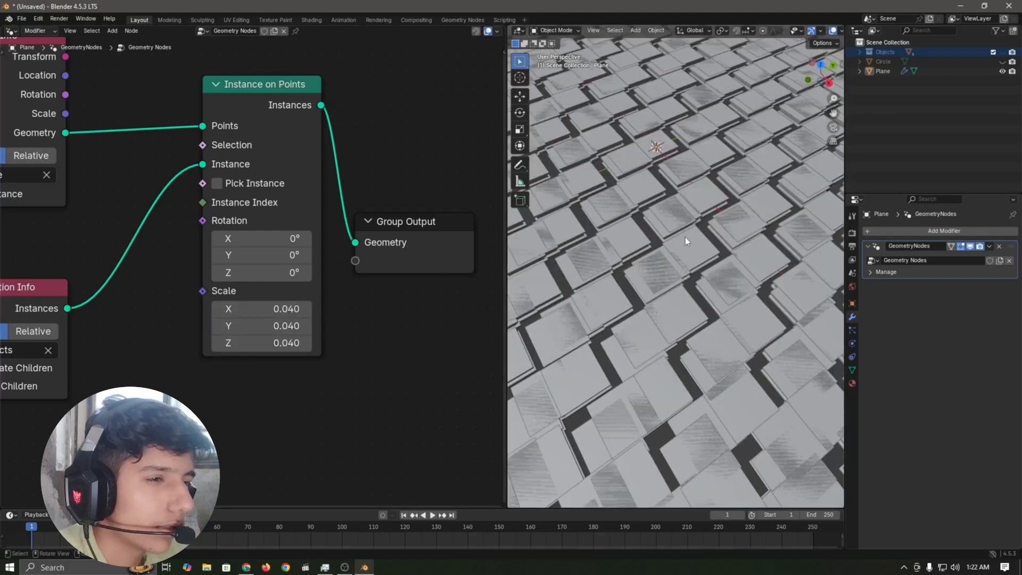
Step: Inspect the gaps and overlaps between the instances, briefly showing the Objects collection and expanding its list of cubes
{"action": "scroll", "coordinate": [685, 238], "scroll_direction": "down", "scroll_amount": 5}
{"action": "left_click_drag", "start_coordinate": [507, 229], "coordinate": [259, 229]}
{"action": "scroll", "coordinate": [617, 306], "scroll_direction": "up", "scroll_amount": 8}
{"action": "middle_click_drag", "start_coordinate": [627, 248], "coordinate": [596, 276]}
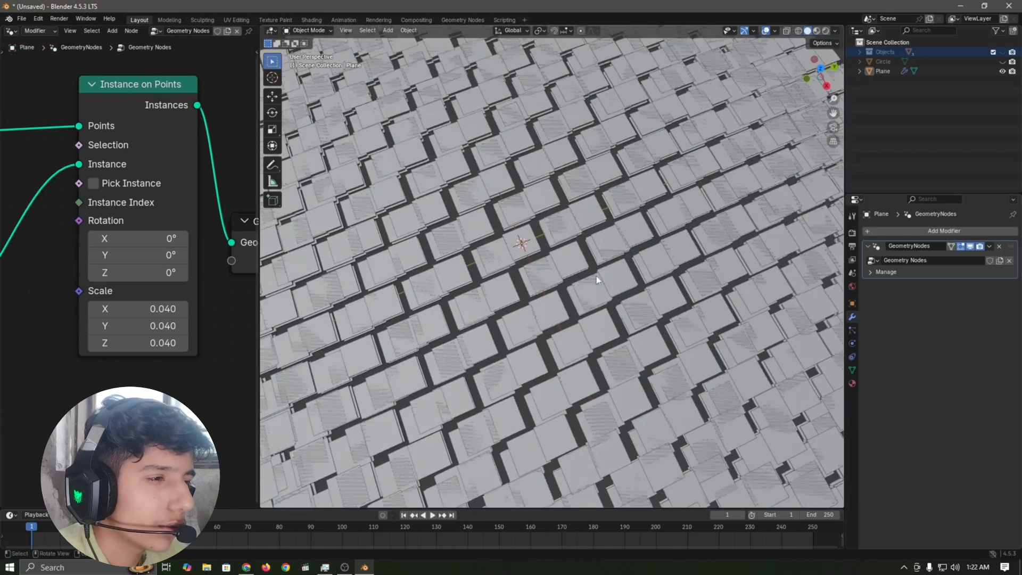
{"action": "scroll", "coordinate": [537, 300], "scroll_direction": "up", "scroll_amount": 5}
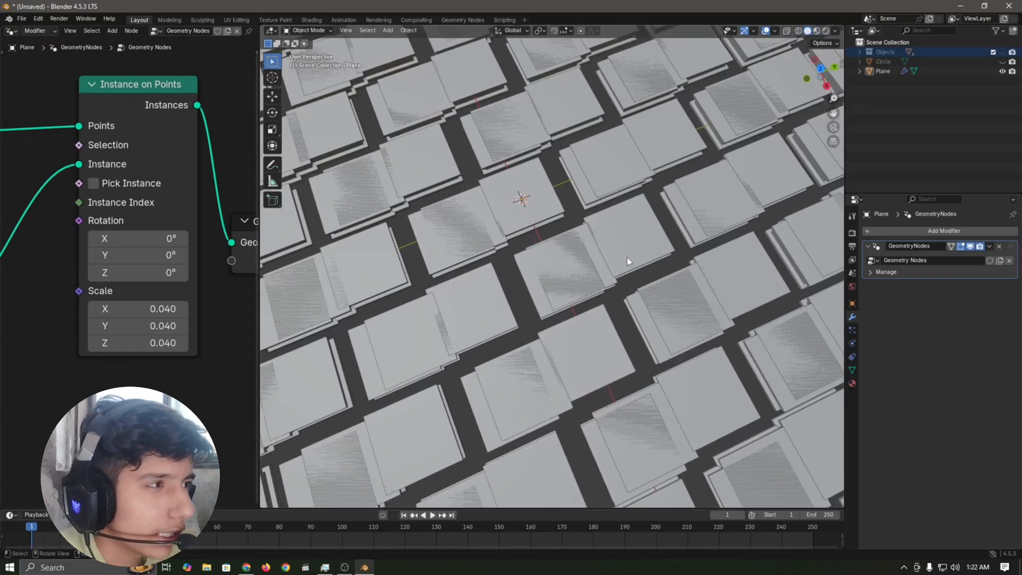
{"action": "scroll", "coordinate": [627, 257], "scroll_direction": "down", "scroll_amount": 7}
{"action": "left_click", "coordinate": [1002, 52]}
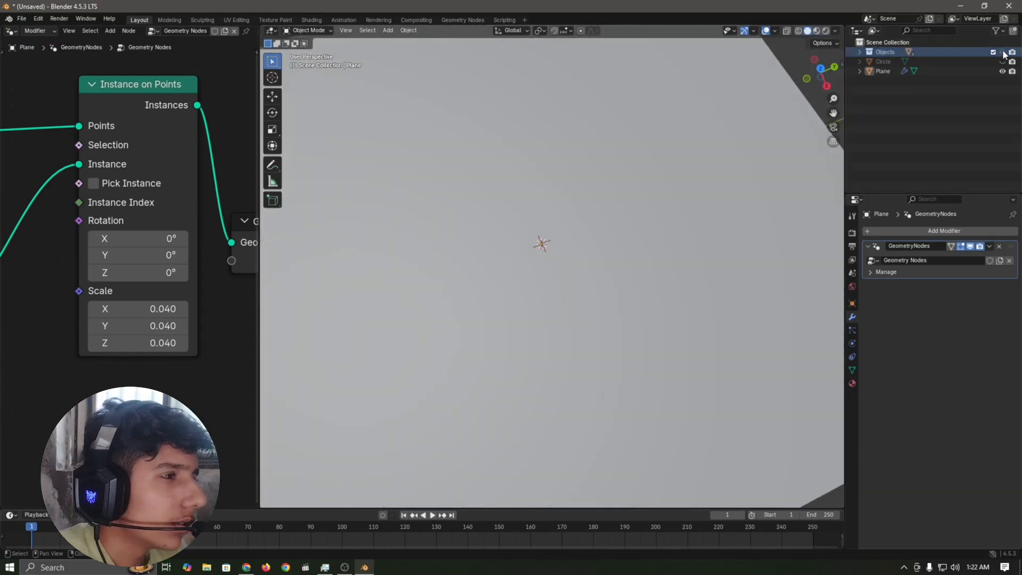
{"action": "left_click", "coordinate": [859, 52]}
{"action": "scroll", "coordinate": [663, 145], "scroll_direction": "down", "scroll_amount": 4}
{"action": "scroll", "coordinate": [201, 329], "scroll_direction": "down", "scroll_amount": 5}
{"action": "middle_click_drag", "start_coordinate": [67, 399], "coordinate": [141, 376]}
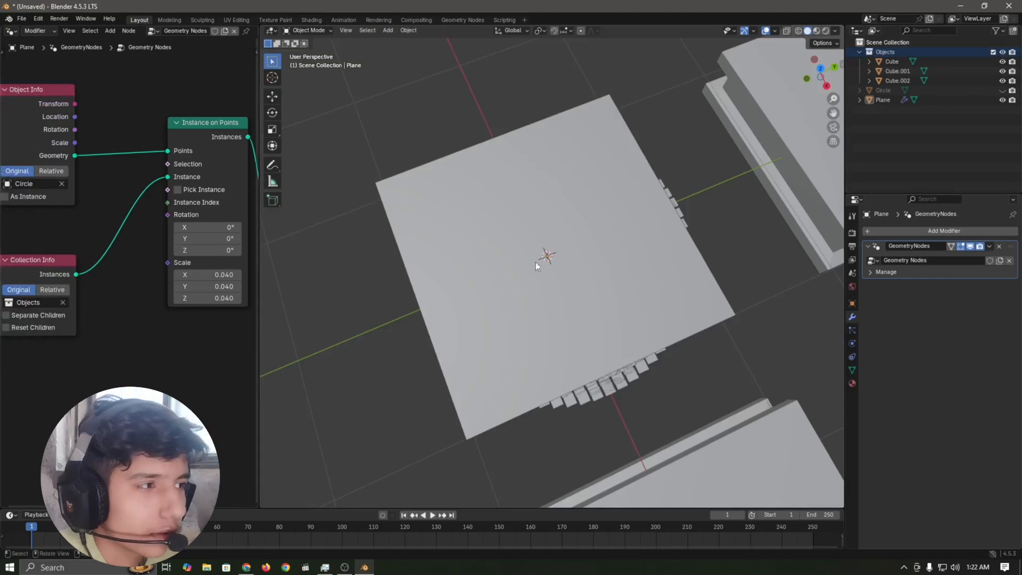
{"action": "left_click", "coordinate": [1002, 52]}
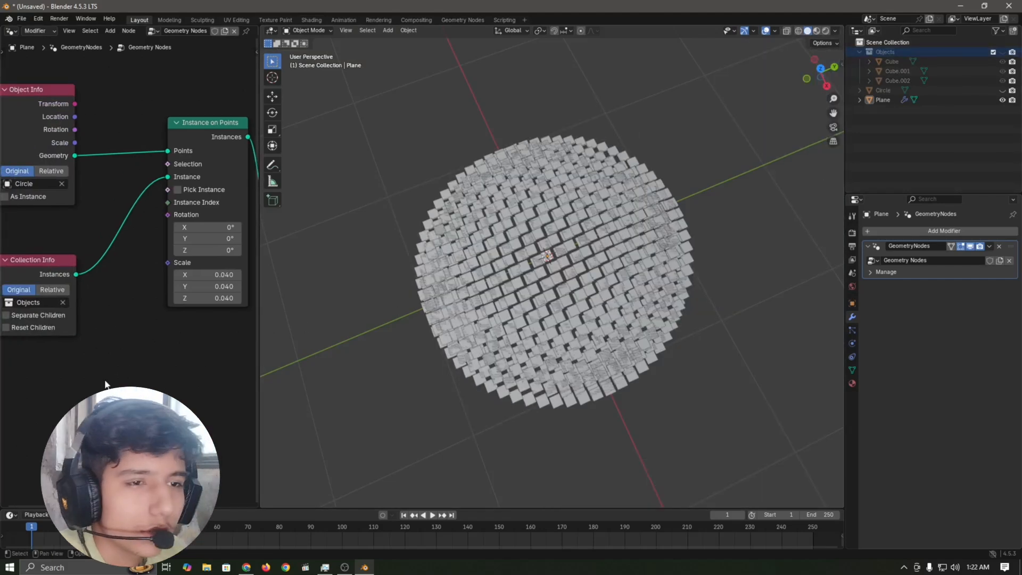
Step: Delete the Collection Info node that feeds the Instance input of Instance on Points
{"action": "middle_click_drag", "start_coordinate": [46, 377], "coordinate": [100, 390]}
{"action": "scroll", "coordinate": [99, 384], "scroll_direction": "up", "scroll_amount": 5}
{"action": "left_click", "coordinate": [78, 289]}
{"action": "scroll", "coordinate": [117, 284], "scroll_direction": "down", "scroll_amount": 5}
{"action": "key", "text": "x"}
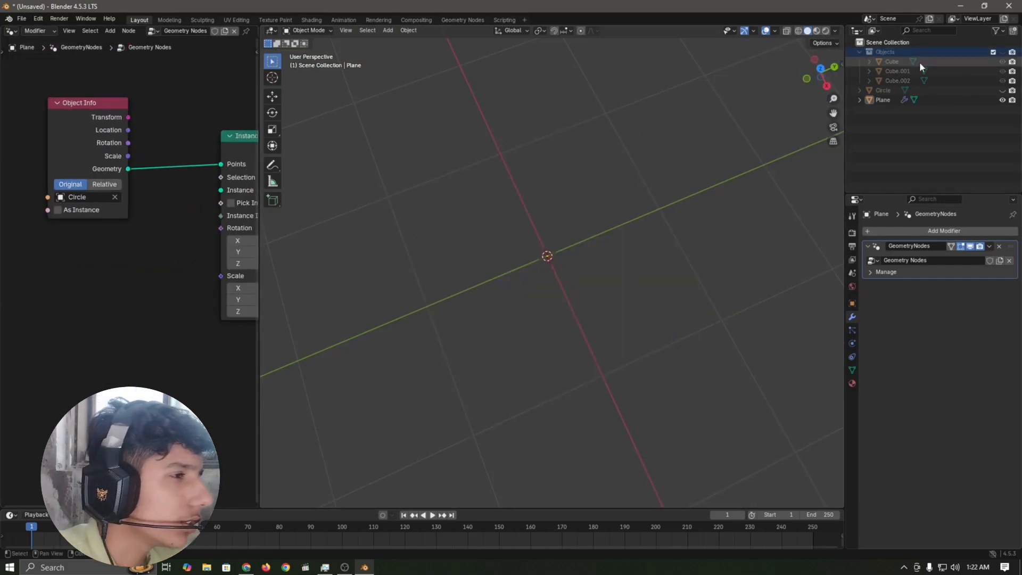
Step: Add an Object Info node for Cube.001 and connect its Geometry to the Instance input of Instance on Points
{"action": "left_click_drag", "start_coordinate": [890, 73], "coordinate": [478, 266]}
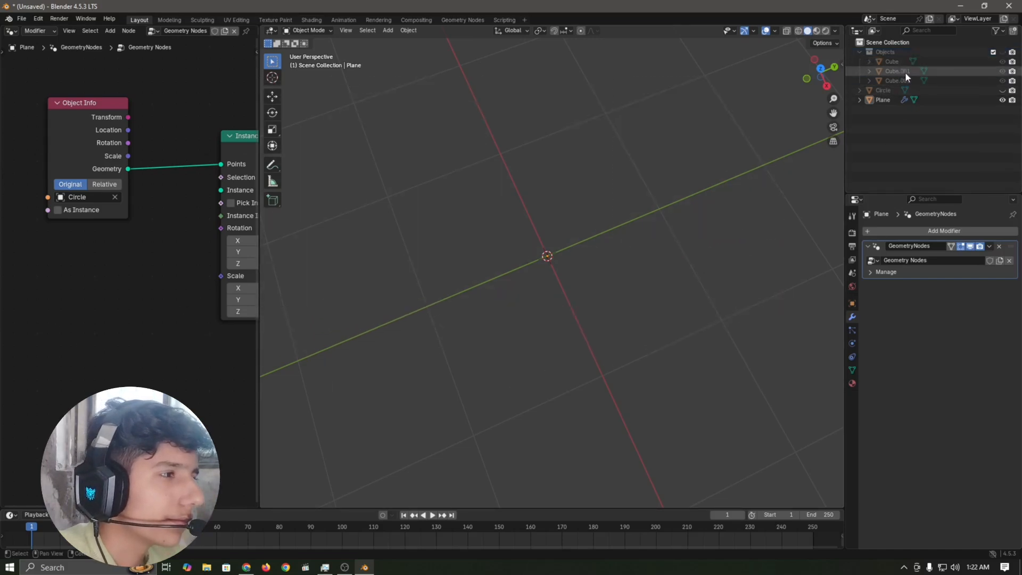
{"action": "left_click_drag", "start_coordinate": [906, 73], "coordinate": [133, 339]}
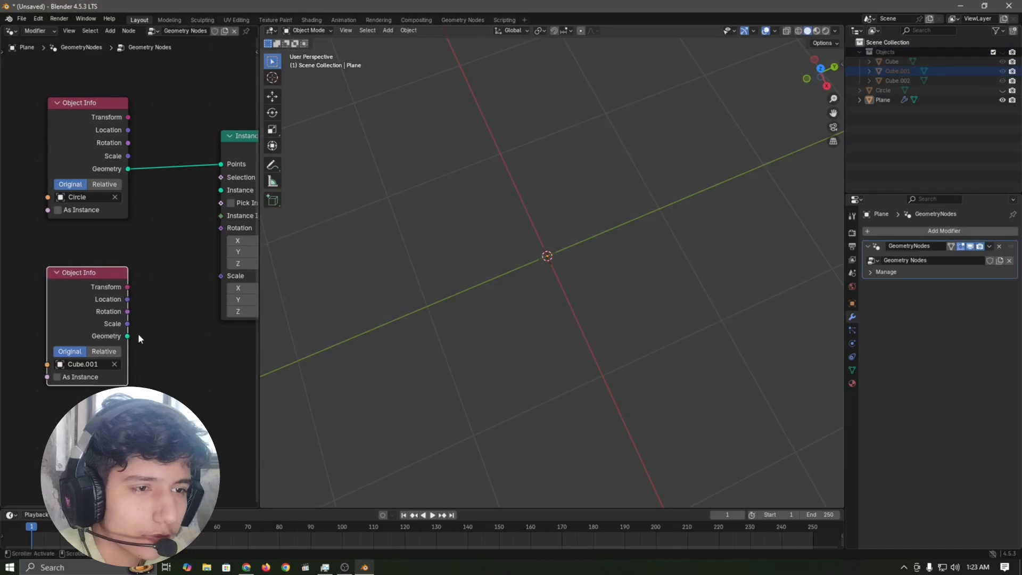
{"action": "left_click_drag", "start_coordinate": [186, 235], "coordinate": [221, 189]}
{"action": "scroll", "coordinate": [687, 303], "scroll_direction": "up", "scroll_amount": 8}
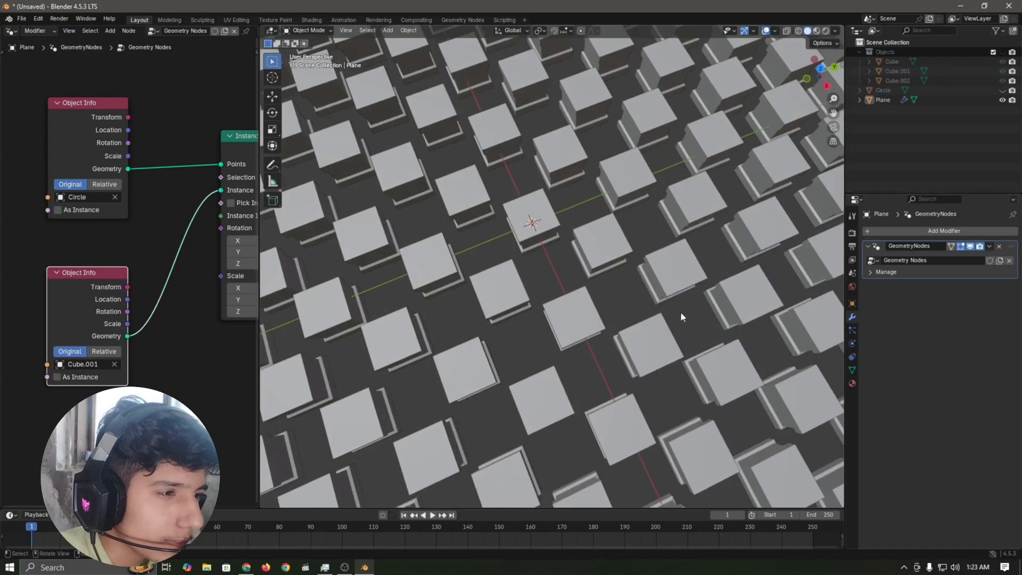
{"action": "middle_click_drag", "start_coordinate": [492, 324], "coordinate": [542, 291]}
{"action": "scroll", "coordinate": [525, 313], "scroll_direction": "up", "scroll_amount": 6}
{"action": "scroll", "coordinate": [524, 314], "scroll_direction": "down", "scroll_amount": 4}
{"action": "scroll", "coordinate": [499, 316], "scroll_direction": "down", "scroll_amount": 5}
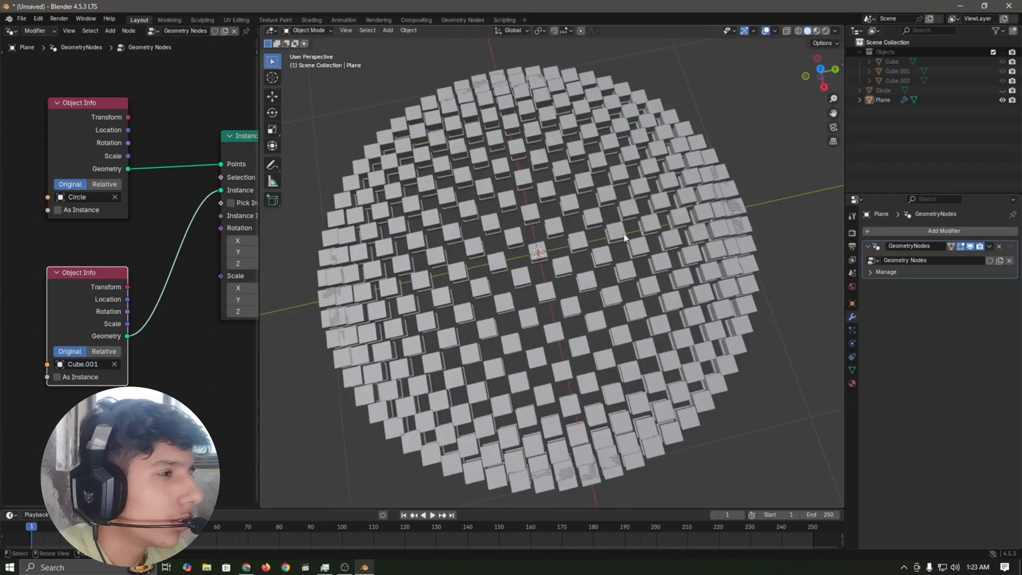
Step: Unhide the Circle object and move it along the Y axis to sit beside the instanced cubes
{"action": "left_click", "coordinate": [1002, 90]}
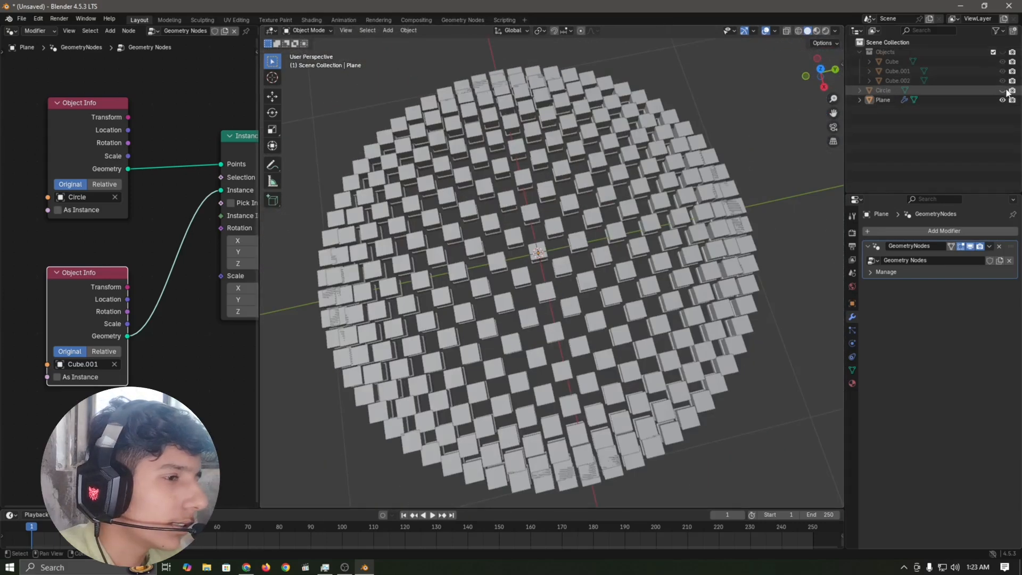
{"action": "left_click", "coordinate": [892, 90]}
{"action": "scroll", "coordinate": [576, 224], "scroll_direction": "down", "scroll_amount": 5}
{"action": "key", "text": "g"}
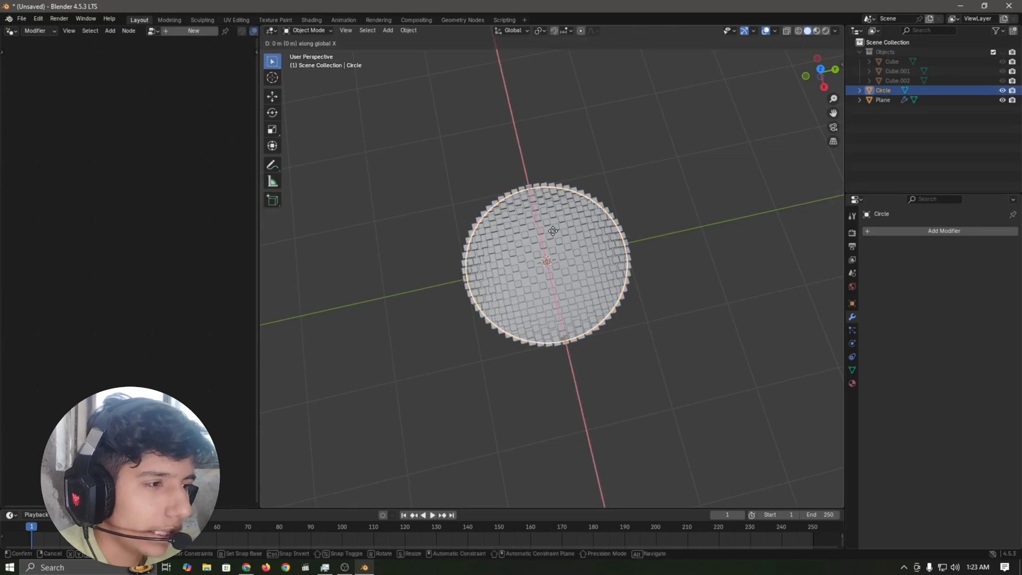
{"action": "left_click", "coordinate": [707, 190]}
{"action": "middle_click_drag", "start_coordinate": [705, 189], "coordinate": [657, 193]}
Step: Try subdividing the whole circle mesh and check how densely the cubes are instanced
{"action": "key", "text": "Tab"}
{"action": "key", "text": "a"}
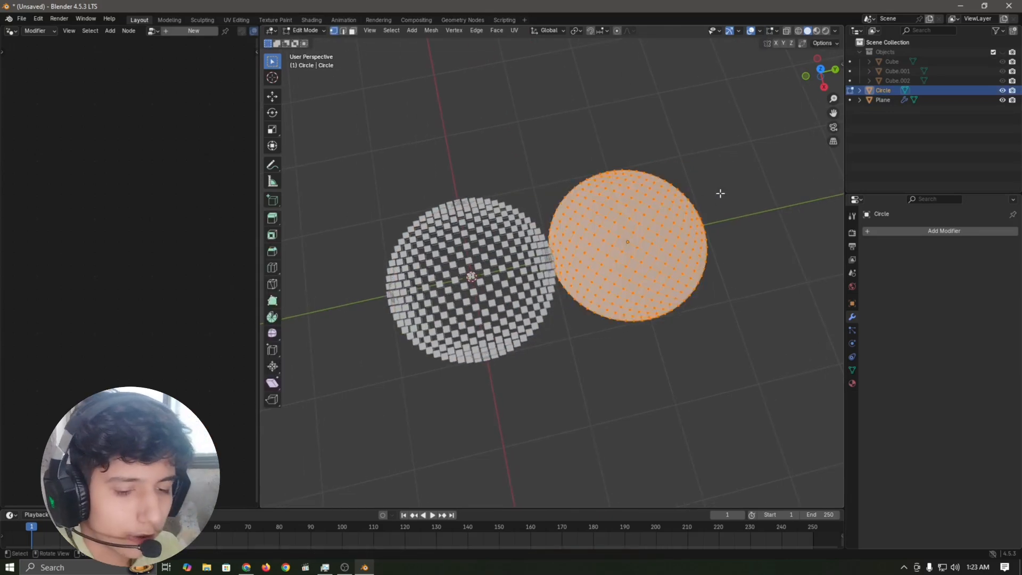
{"action": "key", "text": "F3"}
{"action": "type", "text": "subd"}
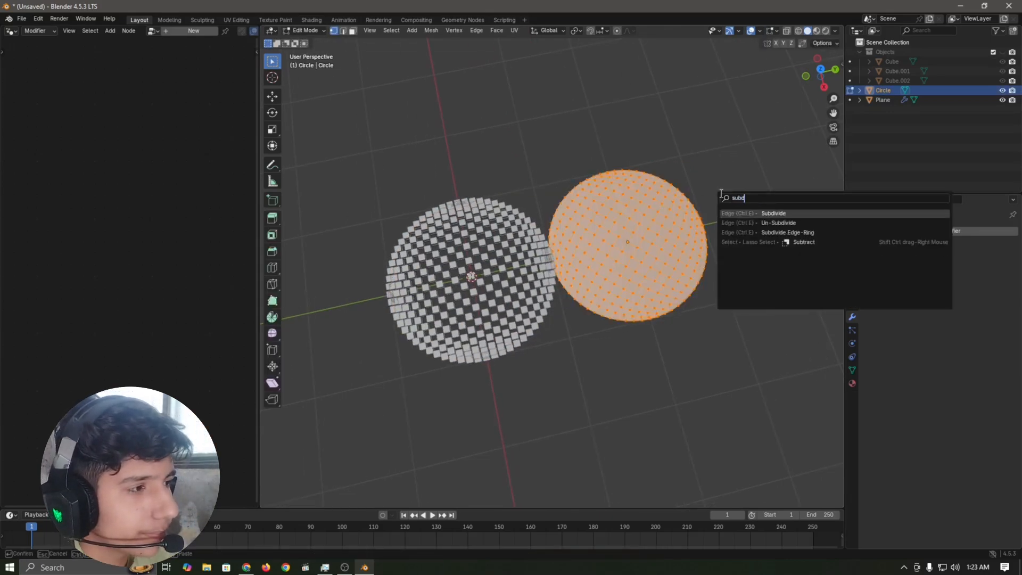
{"action": "key", "text": "Return"}
{"action": "scroll", "coordinate": [500, 270], "scroll_direction": "up", "scroll_amount": 6}
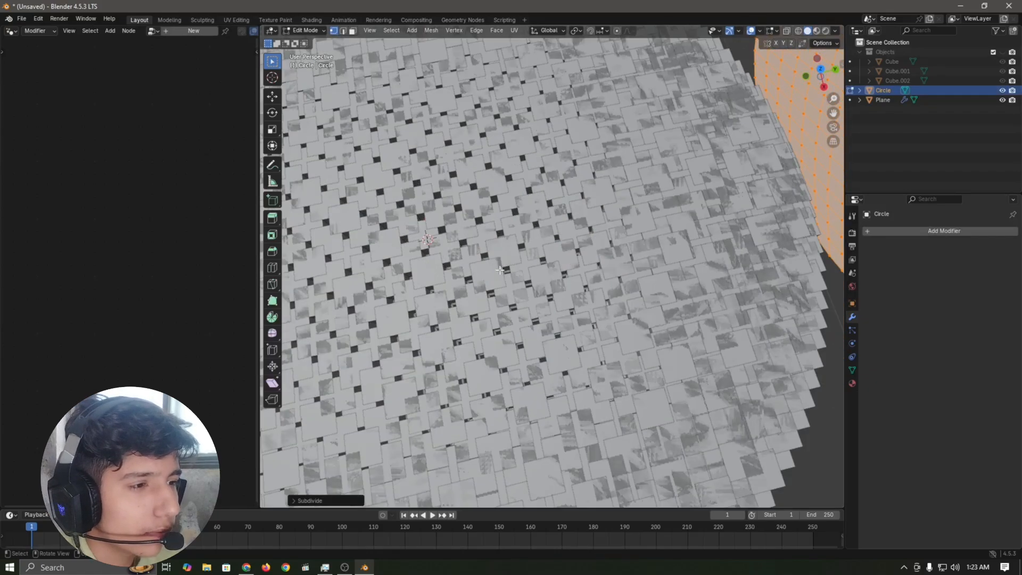
{"action": "scroll", "coordinate": [448, 278], "scroll_direction": "up", "scroll_amount": 4}
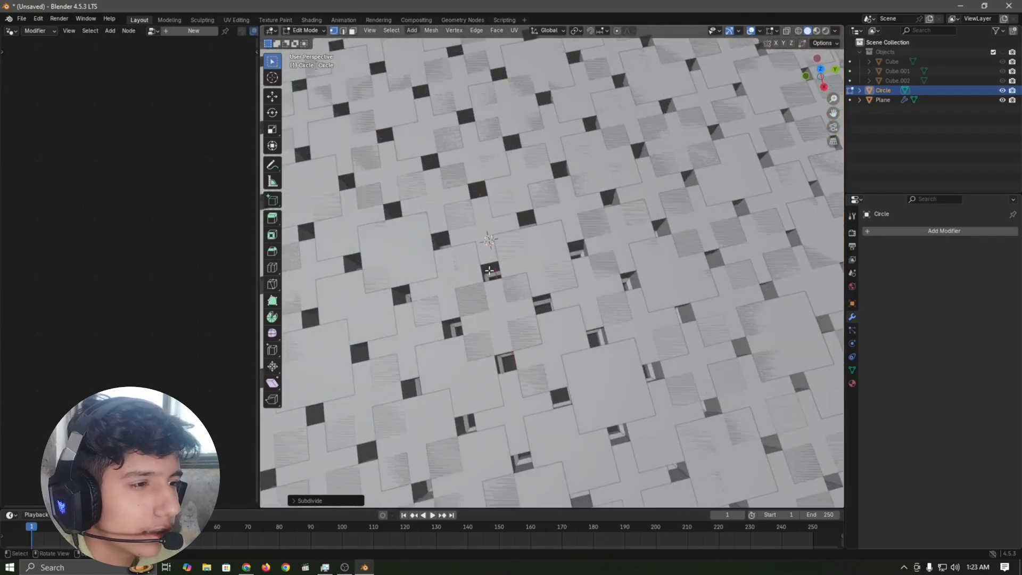
{"action": "scroll", "coordinate": [521, 270], "scroll_direction": "down", "scroll_amount": 8}
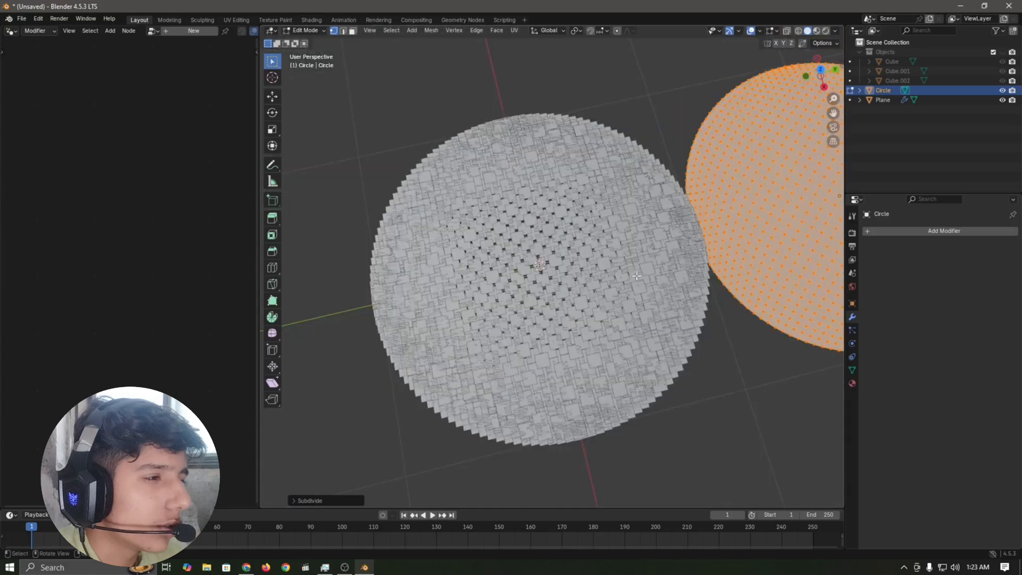
Step: Examine the circle's vertex grid from the top view and compare it with the cube layout, then leave Edit Mode
{"action": "middle_click_drag", "start_coordinate": [546, 240], "coordinate": [566, 285]}
{"action": "key", "text": "KP_7"}
{"action": "middle_click_drag", "start_coordinate": [652, 220], "coordinate": [609, 345], "text": "shift"}
{"action": "scroll", "coordinate": [609, 345], "scroll_direction": "up", "scroll_amount": 5}
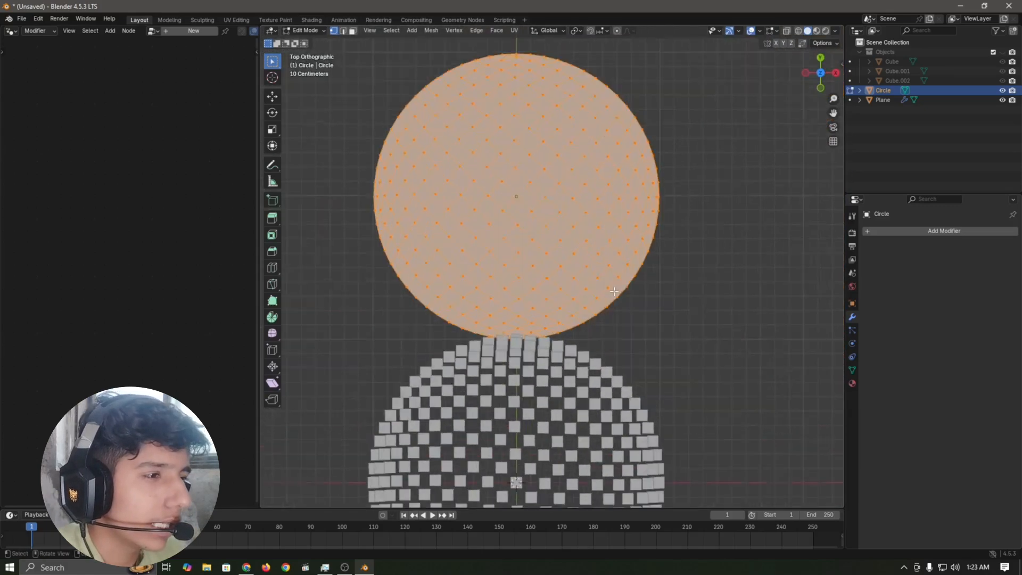
{"action": "middle_click_drag", "start_coordinate": [507, 107], "coordinate": [591, 244], "text": "shift"}
{"action": "scroll", "coordinate": [570, 212], "scroll_direction": "up", "scroll_amount": 3}
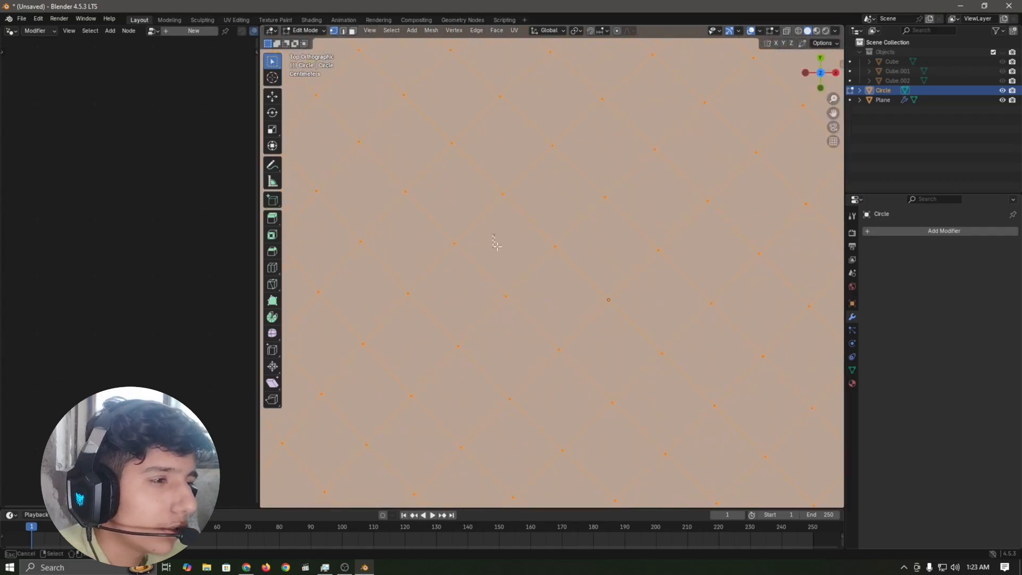
{"action": "left_click_drag", "start_coordinate": [499, 256], "coordinate": [499, 255]}
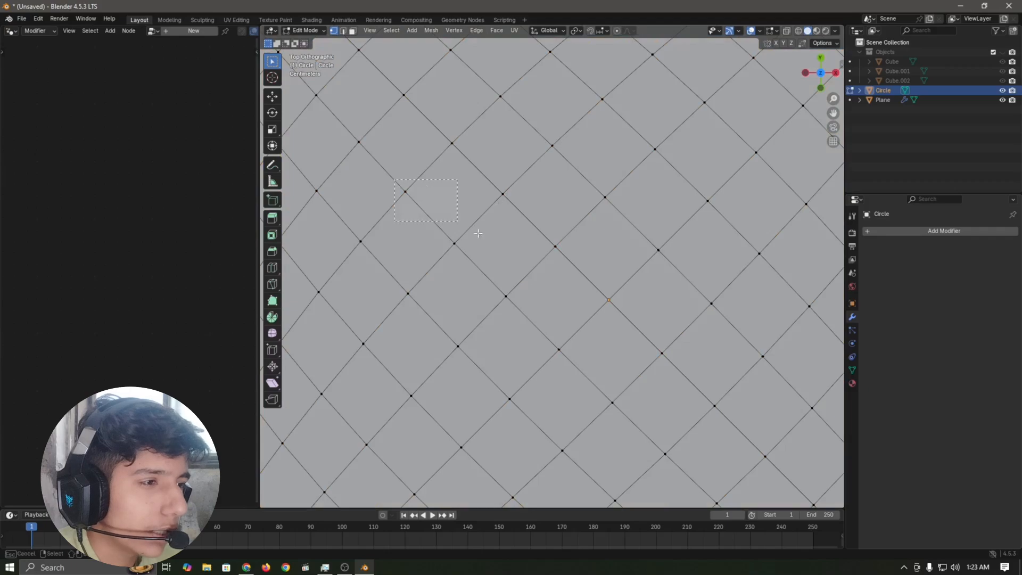
{"action": "scroll", "coordinate": [561, 305], "scroll_direction": "down", "scroll_amount": 6}
{"action": "middle_click_drag", "start_coordinate": [563, 306], "coordinate": [579, 180], "text": "shift"}
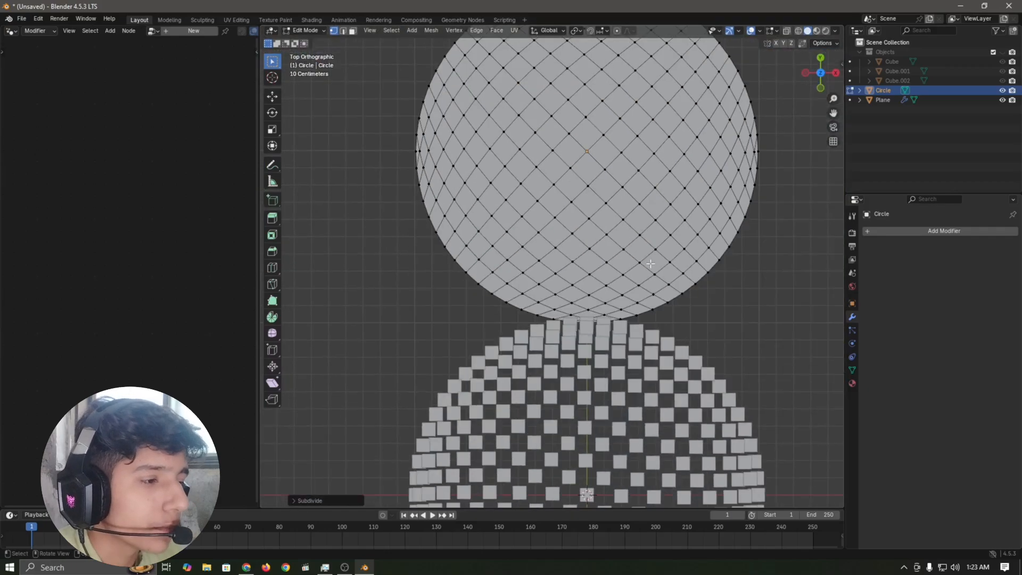
{"action": "key", "text": "Tab"}
Step: Select the instanced plane, widen the node editor and move the Circle Object Info node just above the Cube.001 one
{"action": "middle_click_drag", "start_coordinate": [639, 442], "coordinate": [540, 172], "text": "shift"}
{"action": "left_click", "coordinate": [615, 179]}
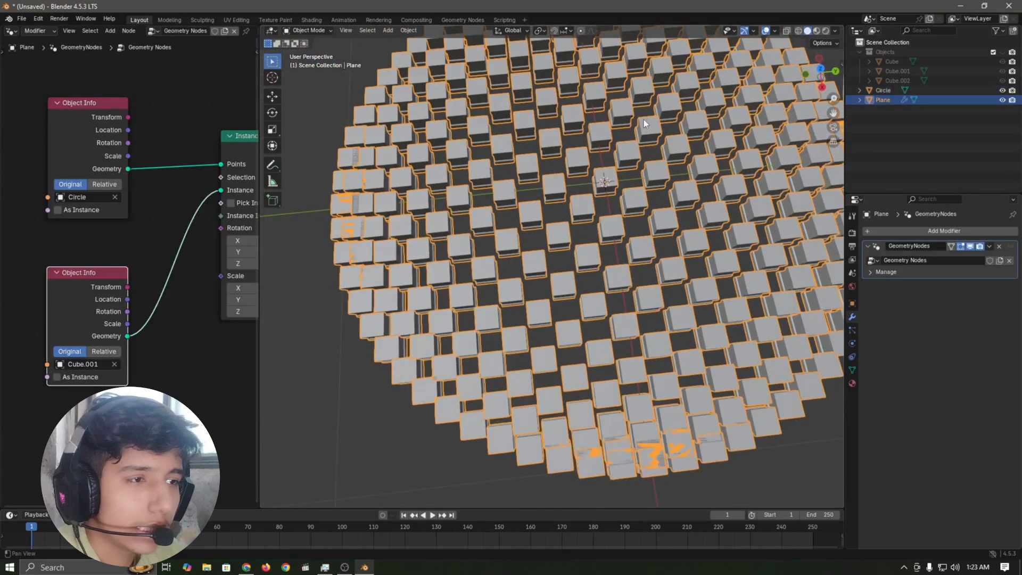
{"action": "scroll", "coordinate": [609, 236], "scroll_direction": "down", "scroll_amount": 6}
{"action": "left_click_drag", "start_coordinate": [259, 143], "coordinate": [396, 143]}
{"action": "scroll", "coordinate": [272, 128], "scroll_direction": "down", "scroll_amount": 3}
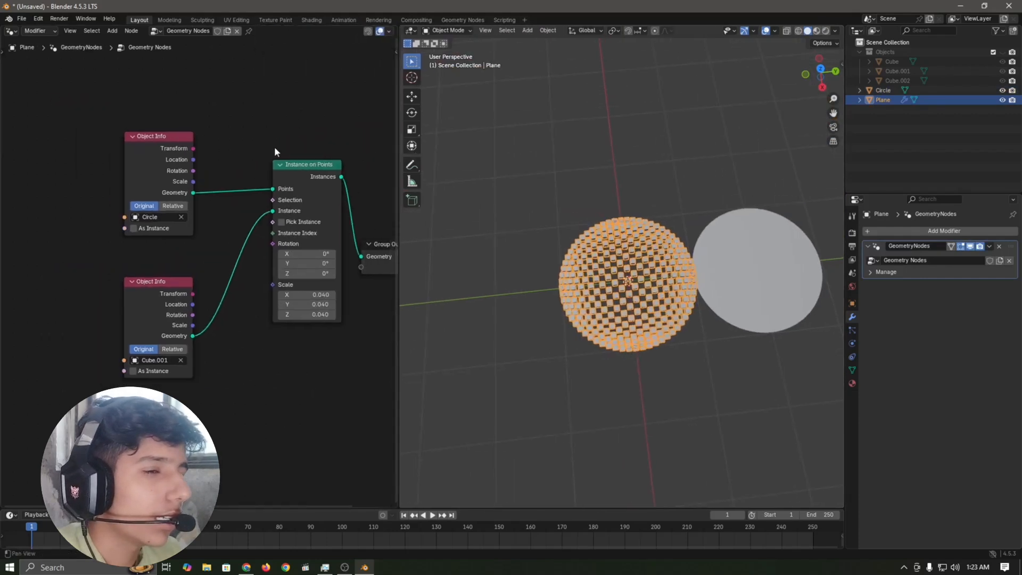
{"action": "left_click", "coordinate": [142, 157]}
{"action": "key", "text": "g"}
{"action": "left_click", "coordinate": [235, 194]}
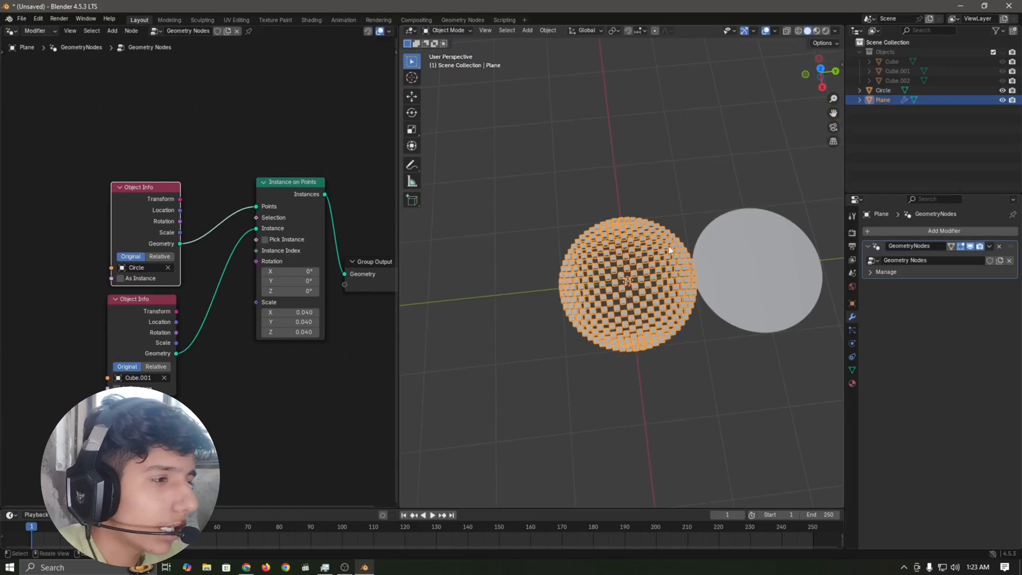
Step: Examine the circle's vertices and empty face centres in Edit Mode and compare them with the gaps between the instanced cubes
{"action": "left_click", "coordinate": [711, 402]}
{"action": "scroll", "coordinate": [712, 394], "scroll_direction": "up", "scroll_amount": 5}
{"action": "middle_click_drag", "start_coordinate": [711, 392], "coordinate": [548, 381], "text": "shift"}
{"action": "left_click", "coordinate": [664, 271]}
{"action": "key", "text": "Tab"}
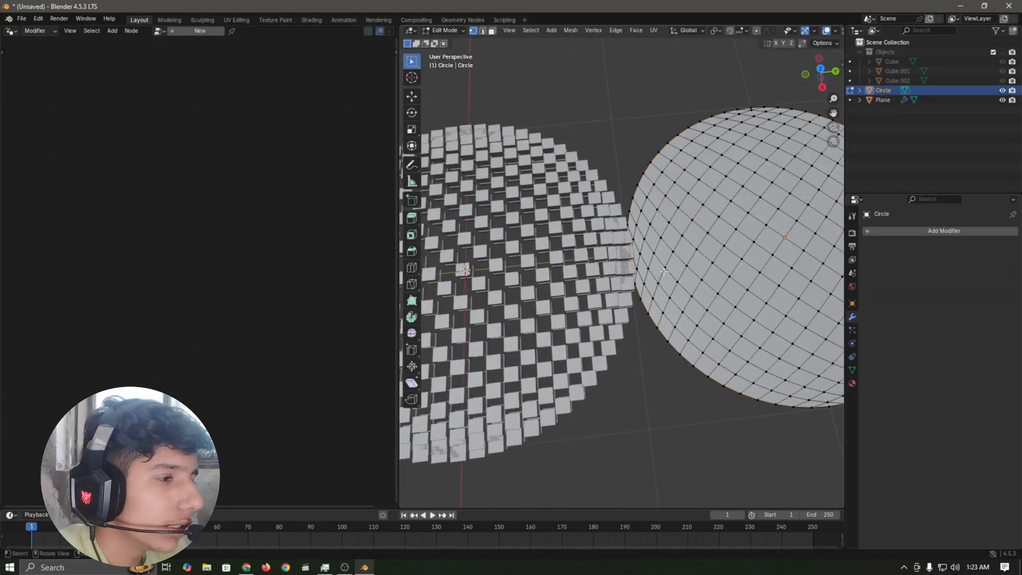
{"action": "middle_click_drag", "start_coordinate": [793, 253], "coordinate": [723, 242], "text": "shift"}
{"action": "scroll", "coordinate": [722, 242], "scroll_direction": "up", "scroll_amount": 3}
{"action": "left_click", "coordinate": [684, 262]}
{"action": "scroll", "coordinate": [684, 262], "scroll_direction": "down", "scroll_amount": 3}
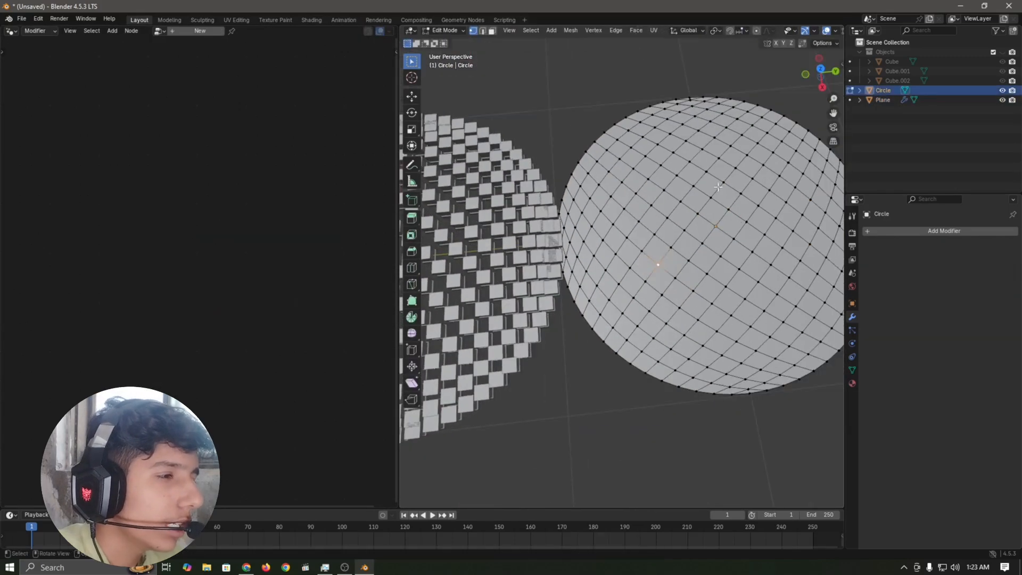
{"action": "scroll", "coordinate": [641, 254], "scroll_direction": "up", "scroll_amount": 6}
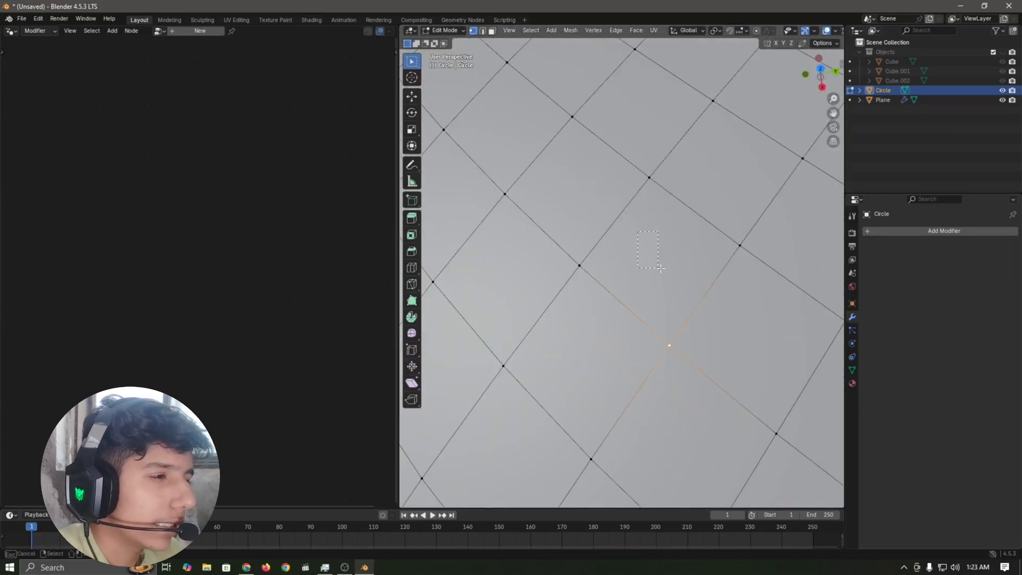
{"action": "left_click_drag", "start_coordinate": [660, 267], "coordinate": [662, 269]}
{"action": "scroll", "coordinate": [676, 249], "scroll_direction": "down", "scroll_amount": 8}
{"action": "scroll", "coordinate": [533, 208], "scroll_direction": "up", "scroll_amount": 1}
{"action": "middle_click_drag", "start_coordinate": [532, 209], "coordinate": [731, 180], "text": "shift"}
{"action": "key", "text": "Tab"}
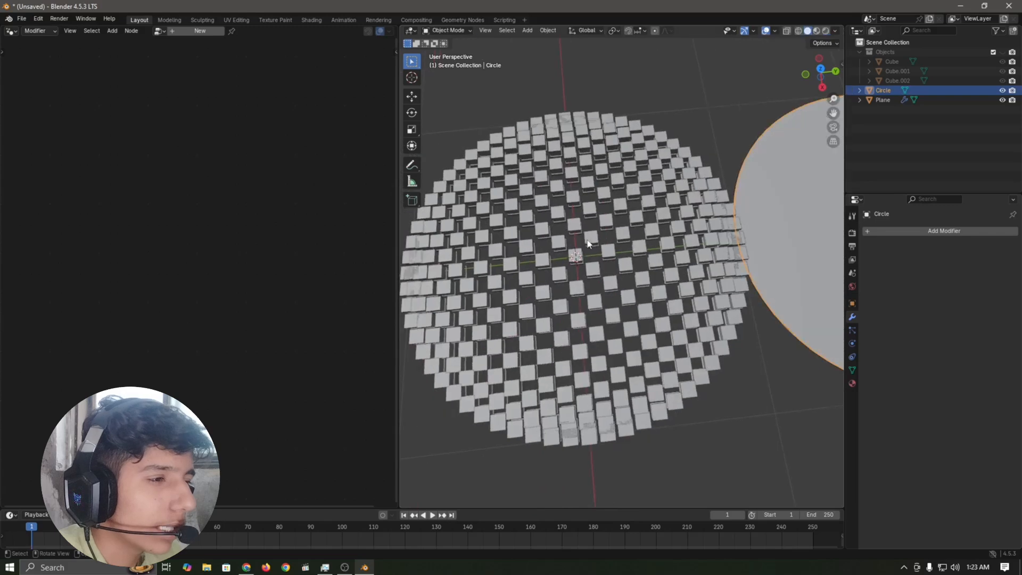
{"action": "scroll", "coordinate": [596, 243], "scroll_direction": "up", "scroll_amount": 6}
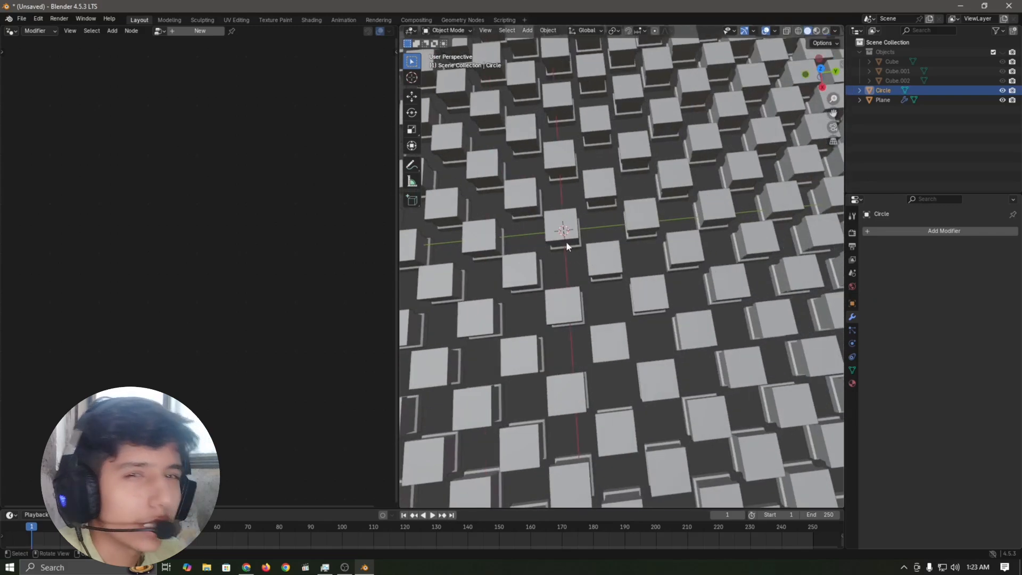
{"action": "scroll", "coordinate": [577, 260], "scroll_direction": "down", "scroll_amount": 8}
{"action": "middle_click_drag", "start_coordinate": [701, 209], "coordinate": [662, 204], "text": "shift"}
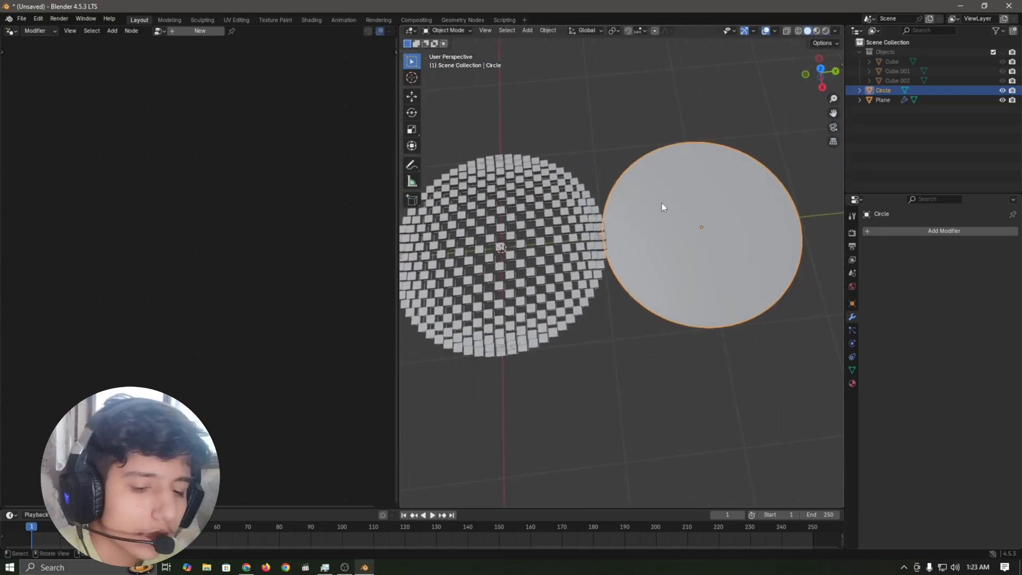
Step: Select the circle's entire mesh and apply Poke Faces to add a vertex at the centre of every face
{"action": "key", "text": "Tab"}
{"action": "key", "text": "Tab"}
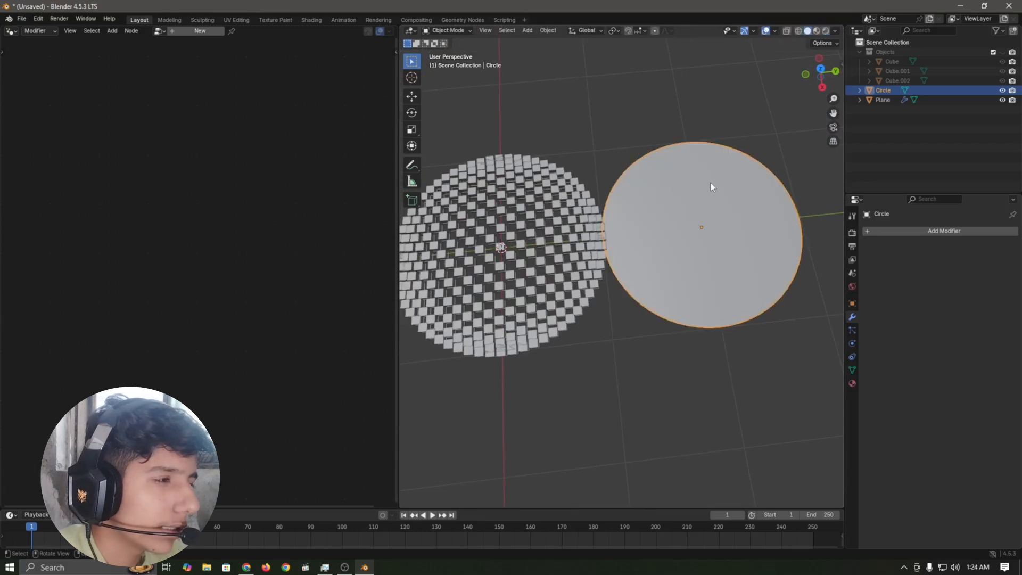
{"action": "key", "text": "Tab"}
{"action": "middle_click_drag", "start_coordinate": [684, 166], "coordinate": [588, 174]}
{"action": "key", "text": "a"}
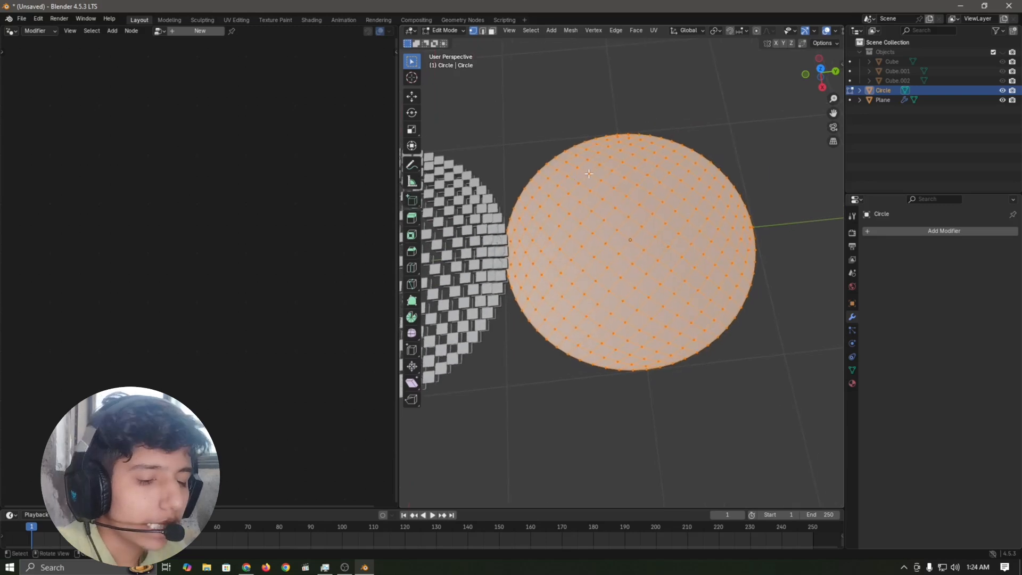
{"action": "key", "text": "F3"}
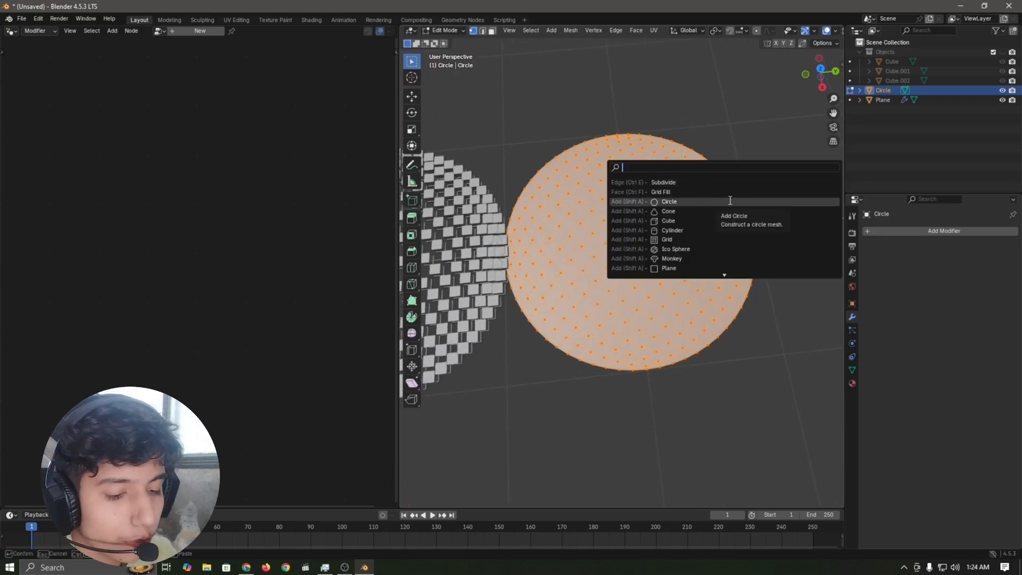
{"action": "type", "text": "poke"}
{"action": "key", "text": "Return"}
{"action": "scroll", "coordinate": [677, 222], "scroll_direction": "up", "scroll_amount": 6}
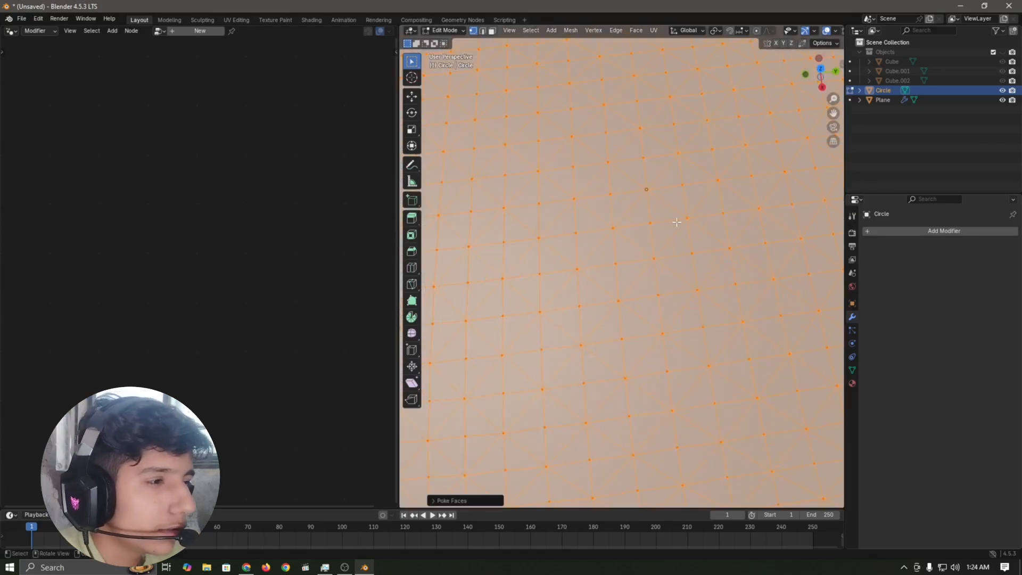
{"action": "left_click_drag", "start_coordinate": [566, 261], "coordinate": [585, 274]}
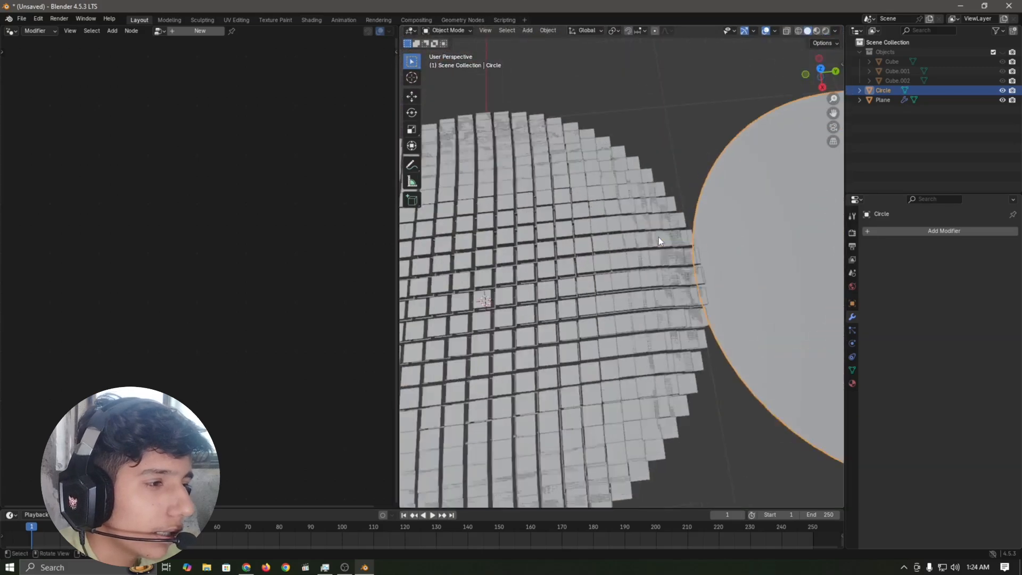
Step: Select the instanced plane and inspect the gaps between the cubes with the viewport overlays temporarily hidden
{"action": "left_click", "coordinate": [487, 266]}
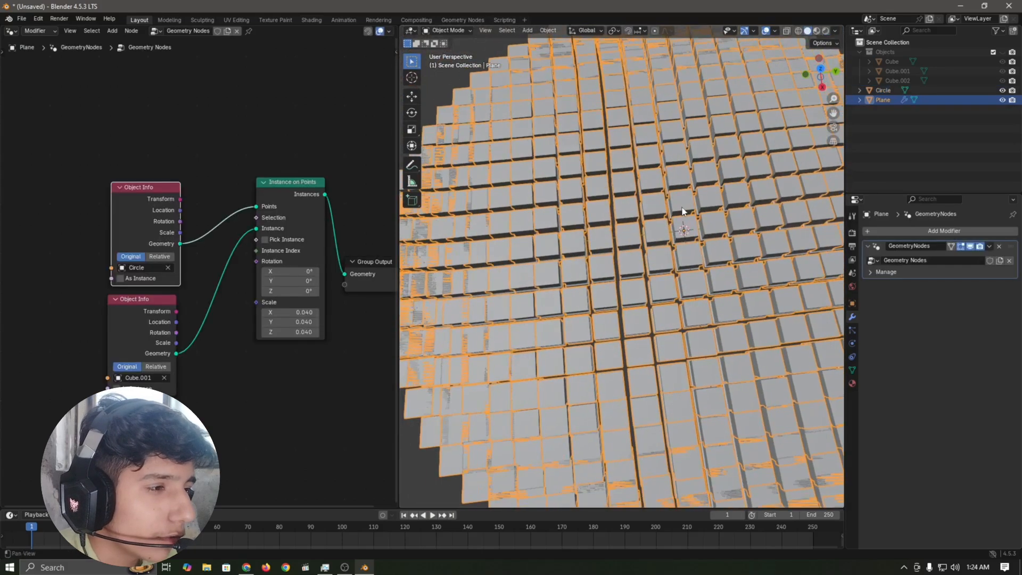
{"action": "left_click", "coordinate": [766, 31]}
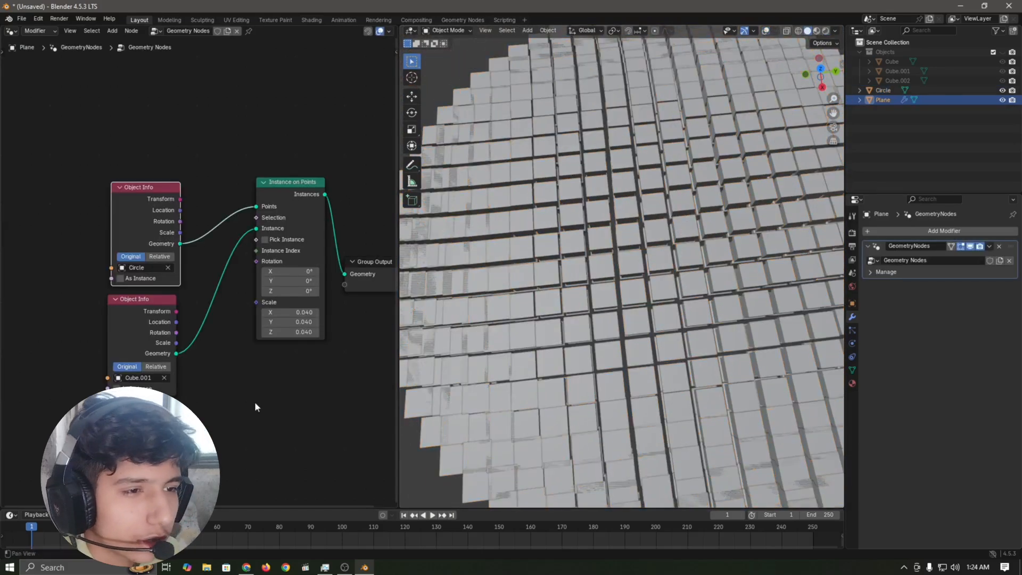
{"action": "scroll", "coordinate": [306, 379], "scroll_direction": "up", "scroll_amount": 3}
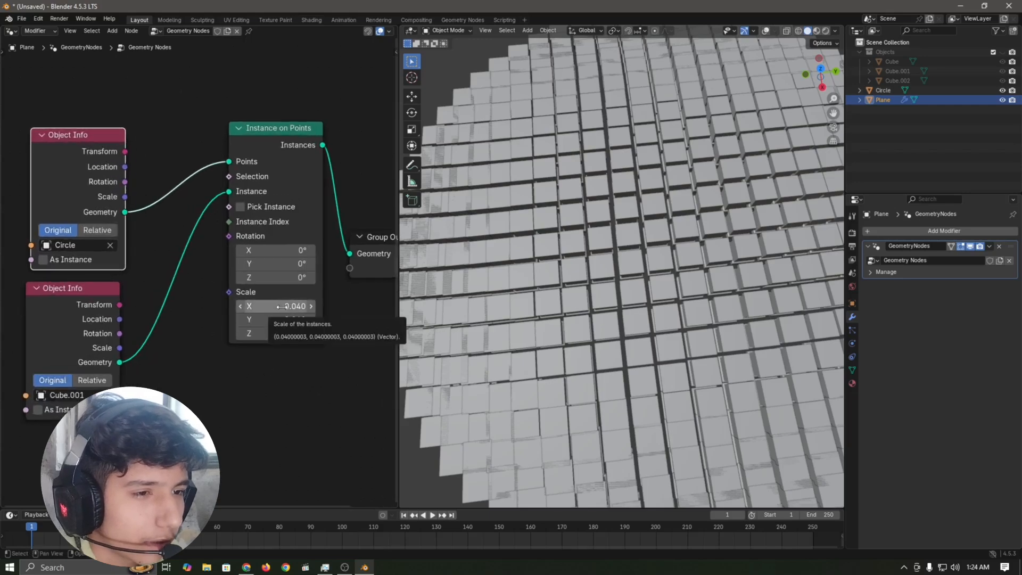
{"action": "mouse_move", "coordinate": [281, 306]}
{"action": "left_mouse_down"}
{"action": "mouse_move", "coordinate": [314, 307]}
{"action": "mouse_move", "coordinate": [261, 307]}
{"action": "mouse_move", "coordinate": [287, 307]}
{"action": "left_mouse_up"}
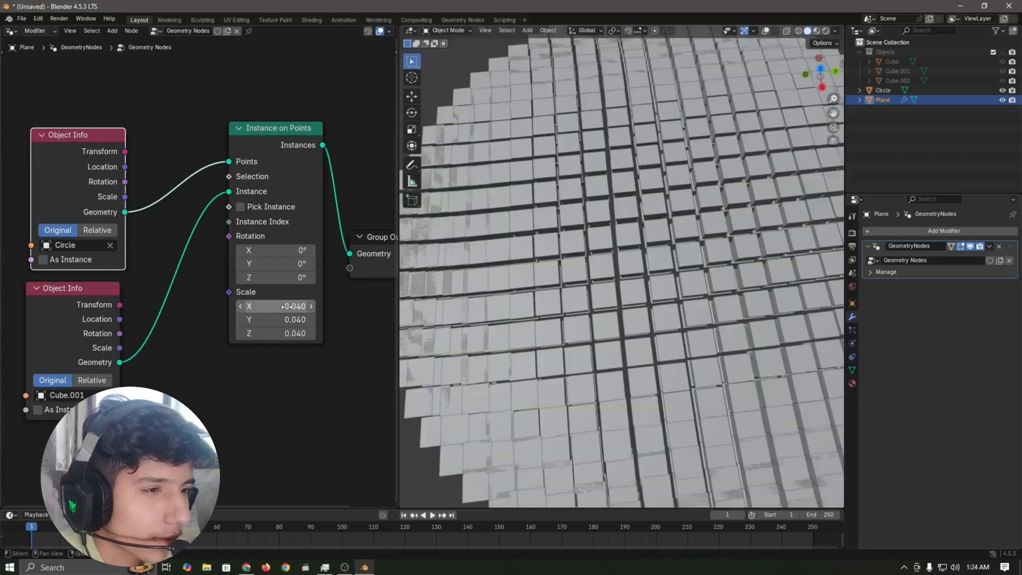
{"action": "middle_click_drag", "start_coordinate": [659, 260], "coordinate": [689, 277]}
{"action": "scroll", "coordinate": [667, 281], "scroll_direction": "down", "scroll_amount": 4}
{"action": "left_click", "coordinate": [764, 31]}
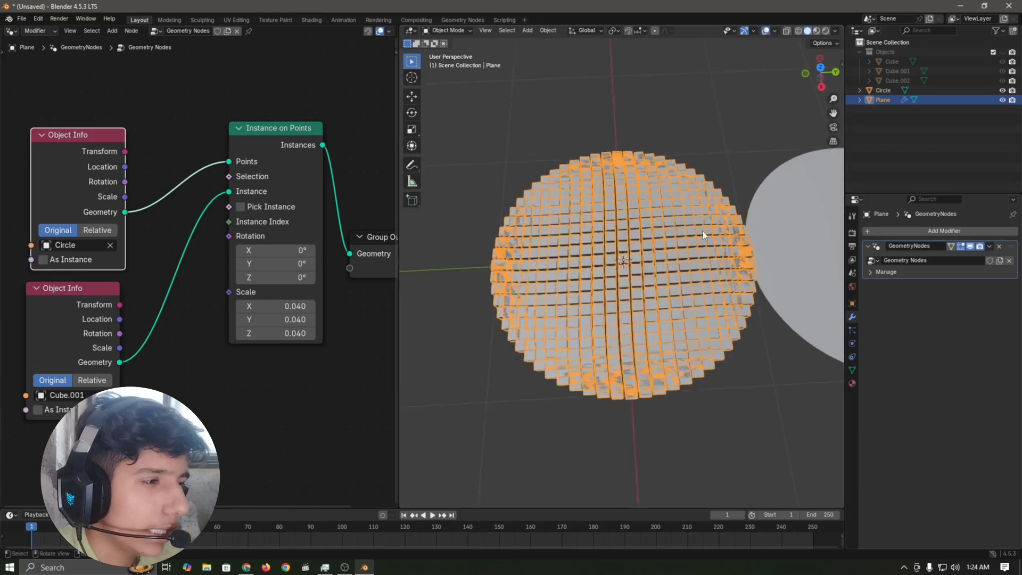
Step: Add a Set Position node between the Circle Object Info node and the Points input of Instance on Points
{"action": "scroll", "coordinate": [702, 231], "scroll_direction": "up", "scroll_amount": 5}
{"action": "scroll", "coordinate": [191, 135], "scroll_direction": "down", "scroll_amount": 2}
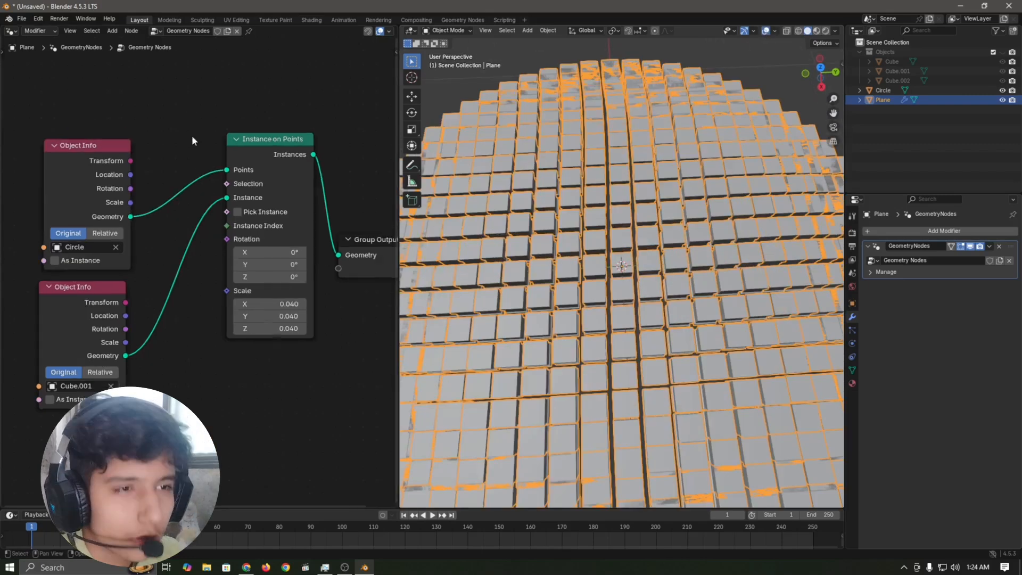
{"action": "key", "text": "shift+a"}
{"action": "type", "text": "set pos"}
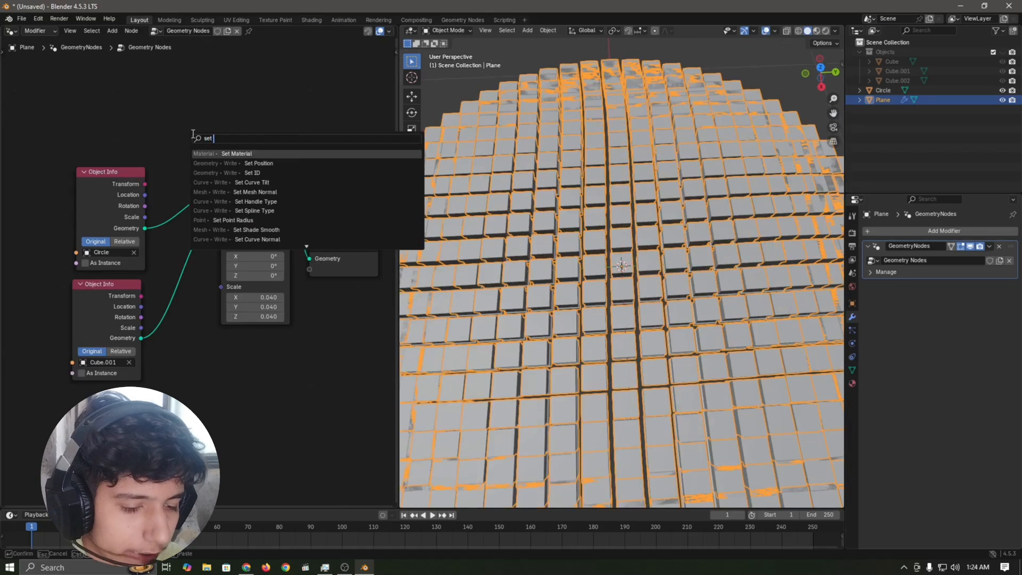
{"action": "key", "text": "Return"}
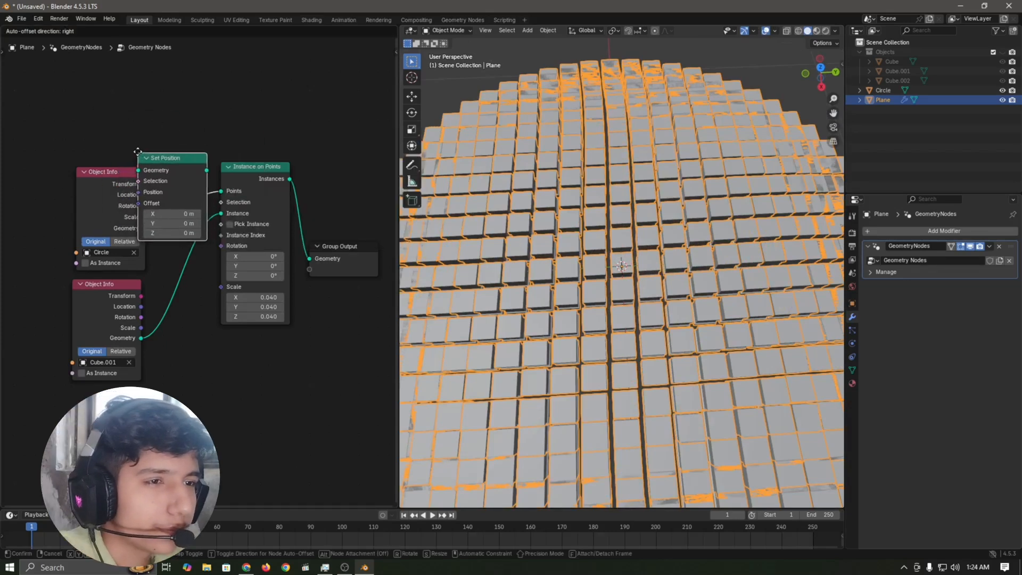
{"action": "left_click", "coordinate": [122, 137]}
{"action": "left_click_drag", "start_coordinate": [219, 163], "coordinate": [206, 148]}
{"action": "left_click", "coordinate": [266, 138]}
Step: Move the Cube.001 Object Info node lower, add a Combine XYZ node and connect its Vector to the Set Position Offset
{"action": "scroll", "coordinate": [266, 139], "scroll_direction": "down", "scroll_amount": 2}
{"action": "middle_click_drag", "start_coordinate": [184, 186], "coordinate": [305, 196]}
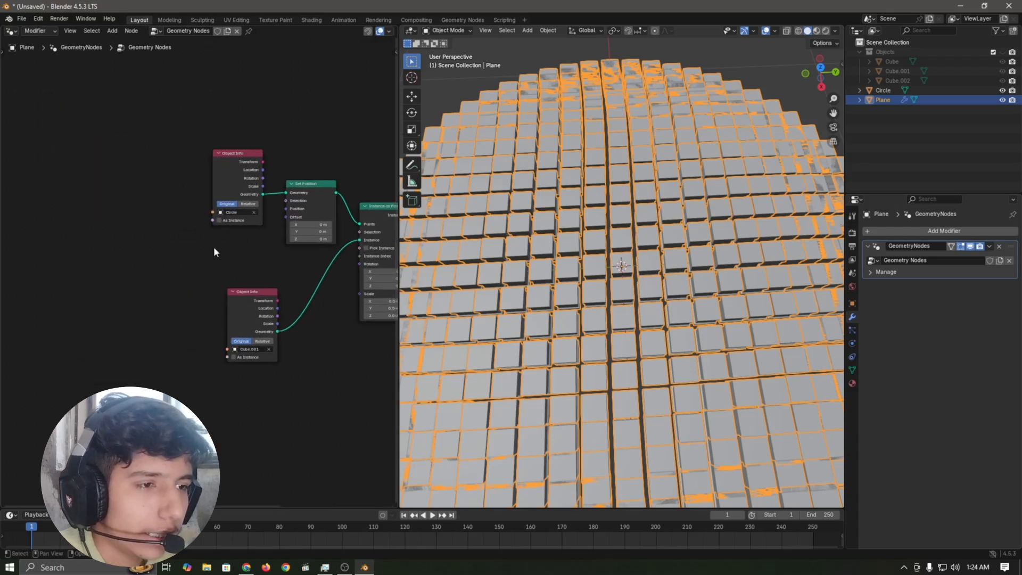
{"action": "left_click_drag", "start_coordinate": [254, 295], "coordinate": [282, 331]}
{"action": "key", "text": "shift+a"}
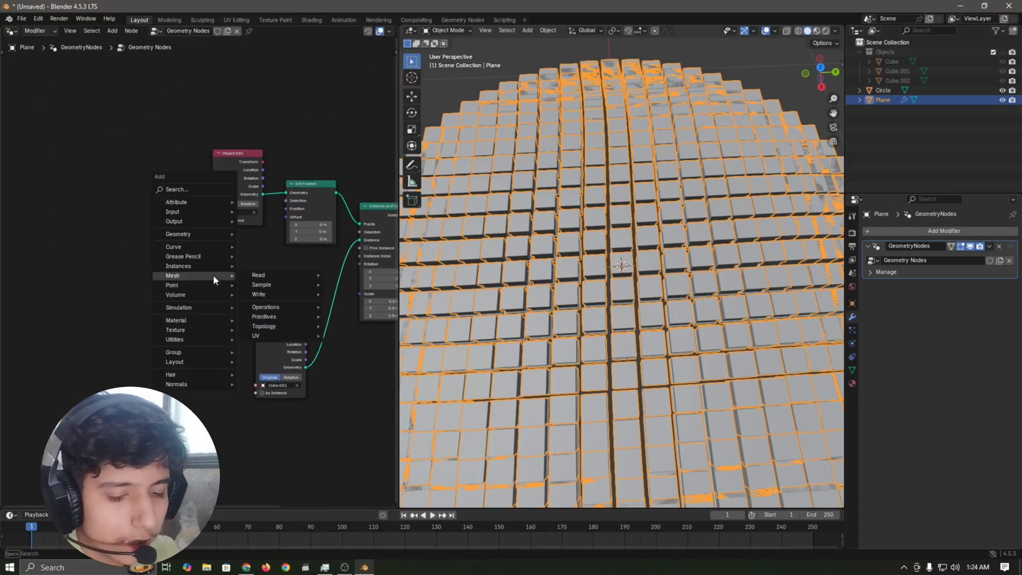
{"action": "type", "text": "combin"}
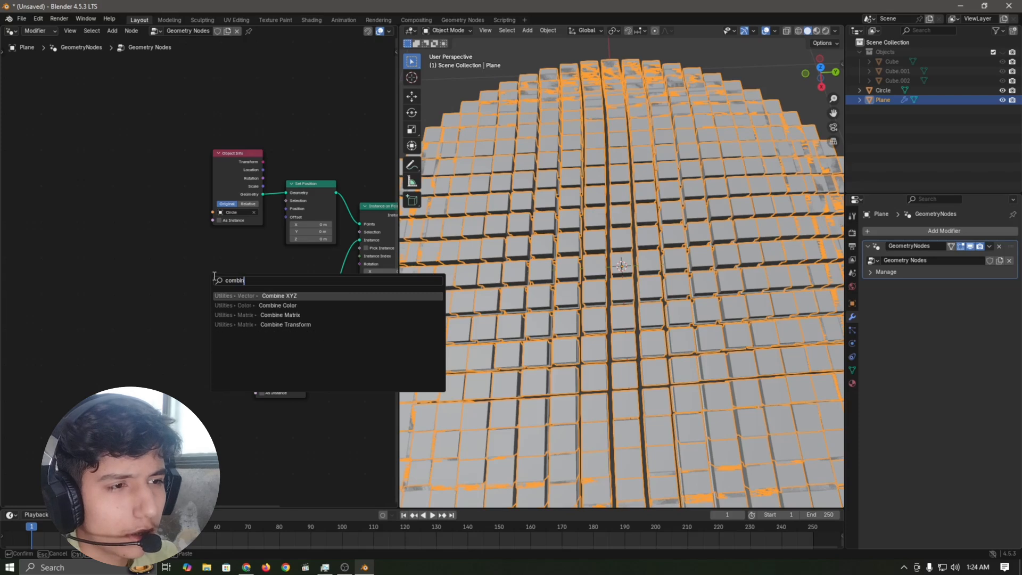
{"action": "key", "text": "Return"}
{"action": "left_click", "coordinate": [192, 265]}
{"action": "scroll", "coordinate": [199, 272], "scroll_direction": "up", "scroll_amount": 2}
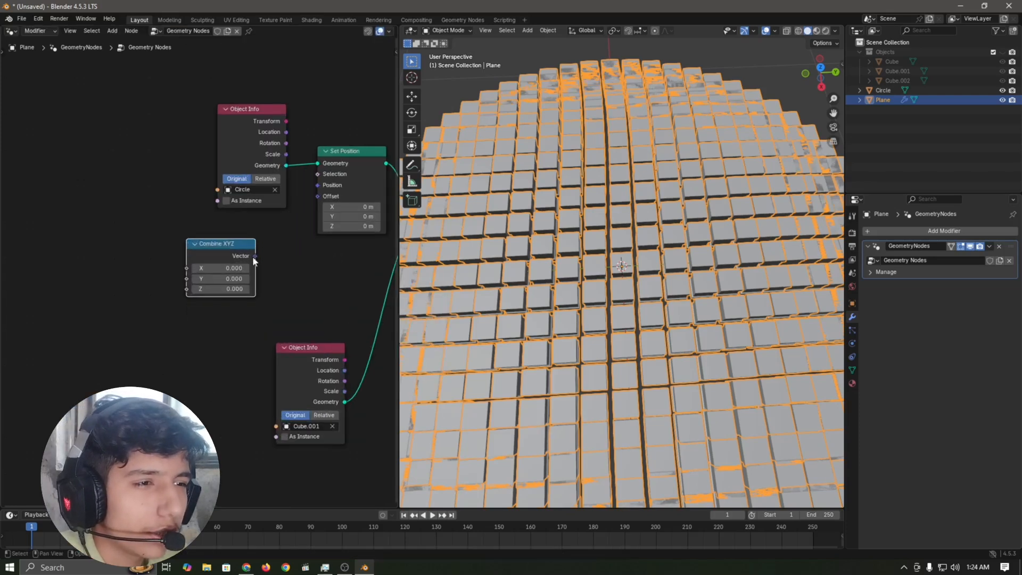
{"action": "left_click_drag", "start_coordinate": [310, 203], "coordinate": [318, 196]}
{"action": "key", "text": "g"}
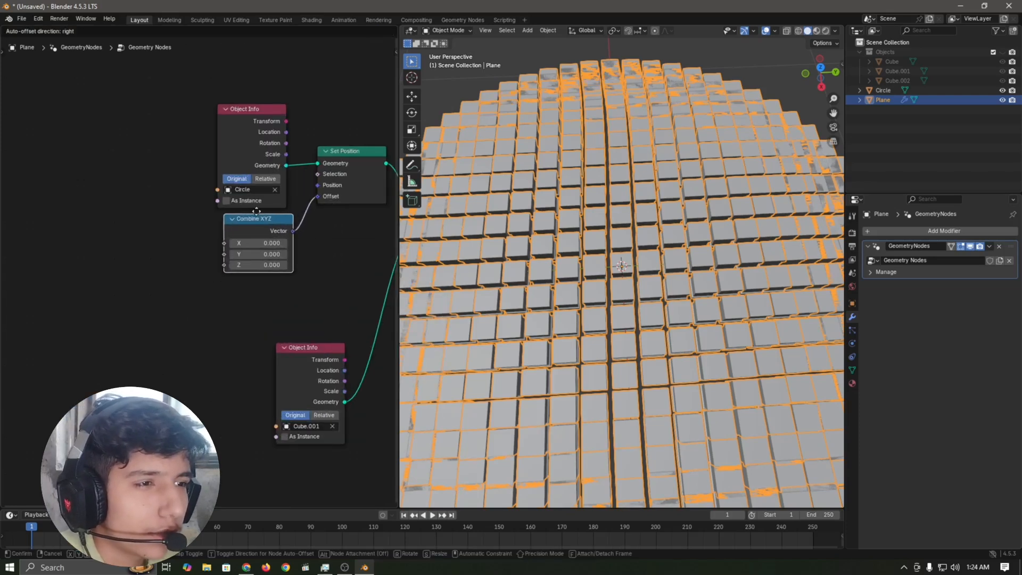
{"action": "left_click", "coordinate": [333, 273]}
Step: Add a Wave Texture node beside Combine XYZ and connect its Color output to the Z input
{"action": "middle_click_drag", "start_coordinate": [107, 254], "coordinate": [161, 245]}
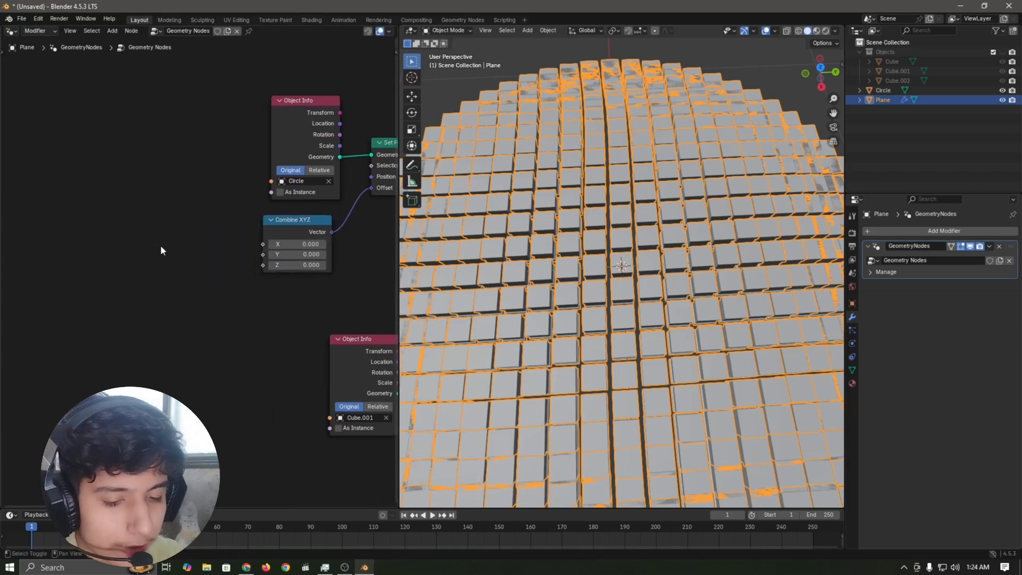
{"action": "key", "text": "shift+a"}
{"action": "type", "text": "wave"}
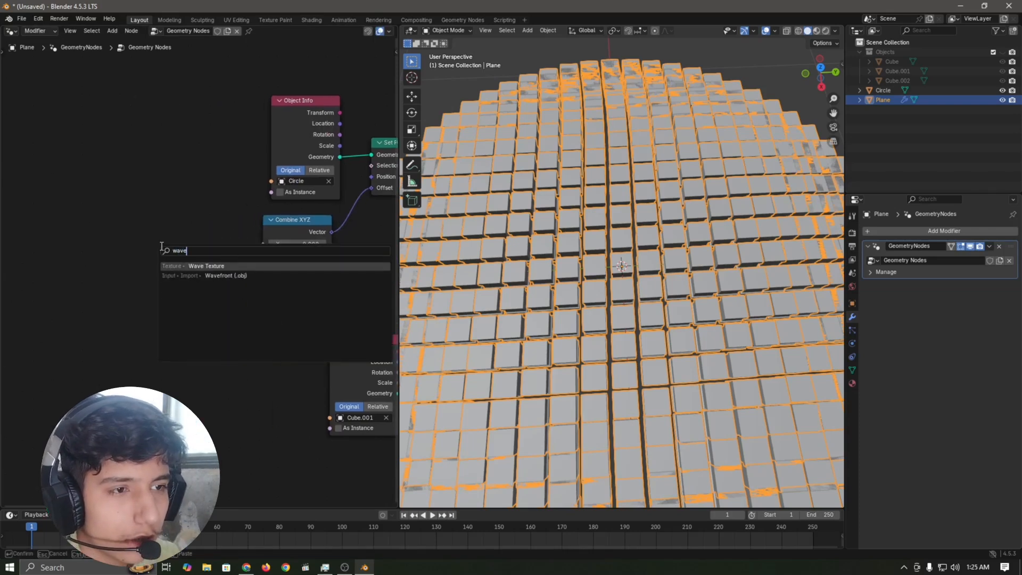
{"action": "key", "text": "Return"}
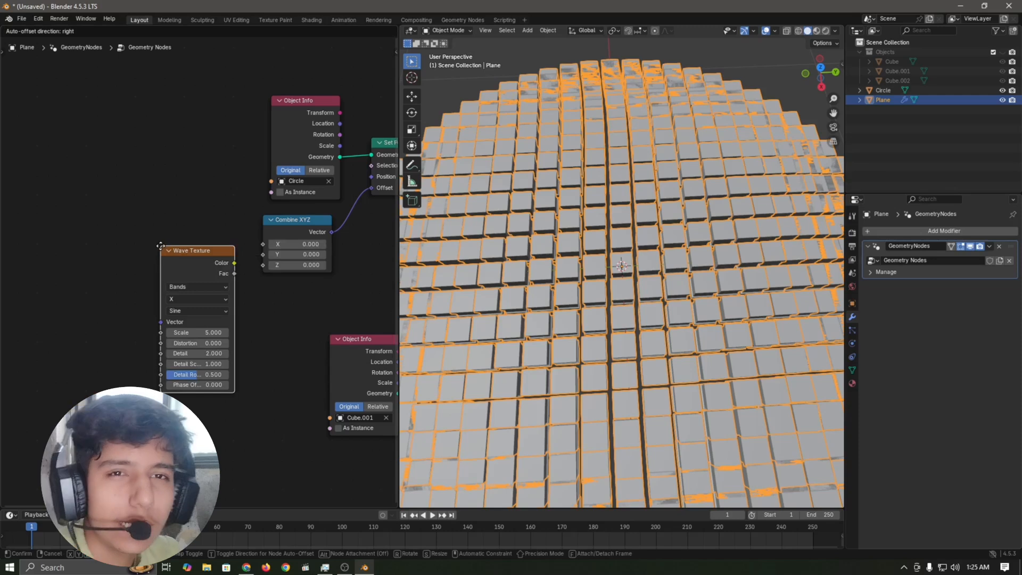
{"action": "left_click", "coordinate": [130, 229]}
{"action": "left_click", "coordinate": [165, 173]}
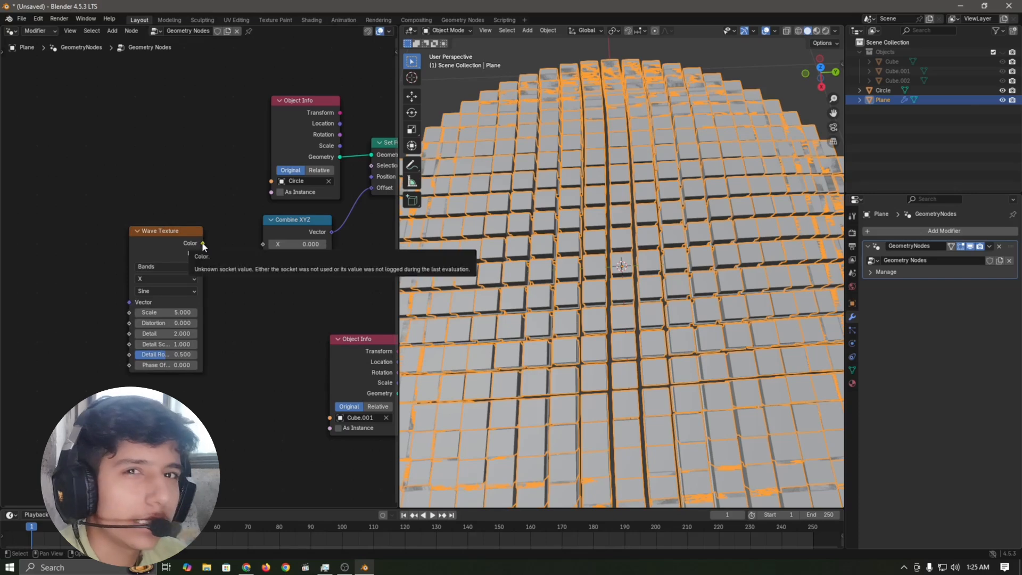
{"action": "left_click_drag", "start_coordinate": [203, 243], "coordinate": [259, 263]}
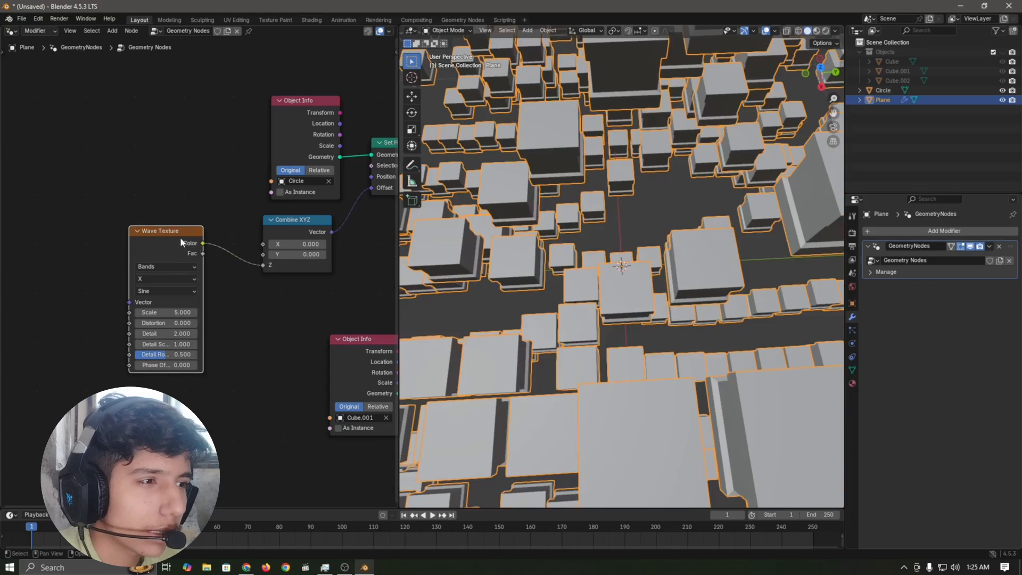
{"action": "left_click_drag", "start_coordinate": [179, 237], "coordinate": [205, 216]}
Step: Add a Map Range node between the Wave Texture's Color output and the Combine XYZ node's Z input
{"action": "scroll", "coordinate": [170, 203], "scroll_direction": "up", "scroll_amount": 2}
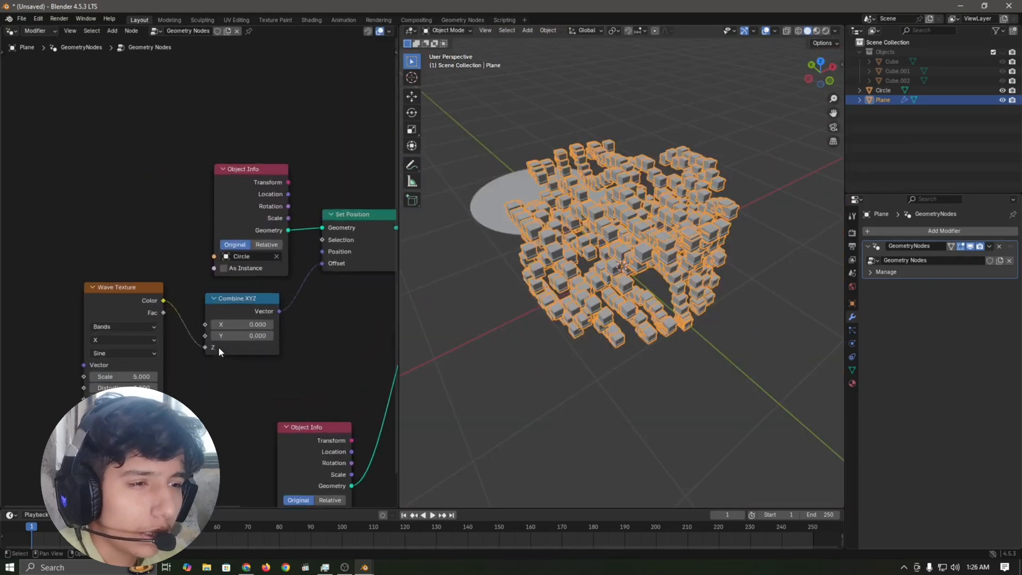
{"action": "scroll", "coordinate": [217, 372], "scroll_direction": "up", "scroll_amount": 1}
{"action": "key", "text": "shift+a"}
{"action": "type", "text": "map"}
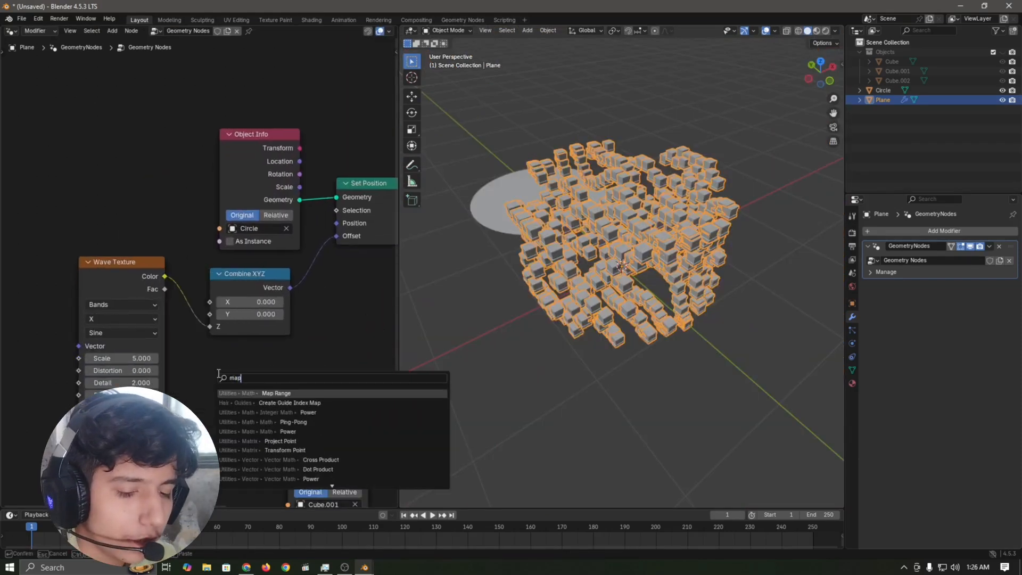
{"action": "type", "text": " range"}
{"action": "key", "text": "Return"}
{"action": "scroll", "coordinate": [235, 200], "scroll_direction": "up", "scroll_amount": 3}
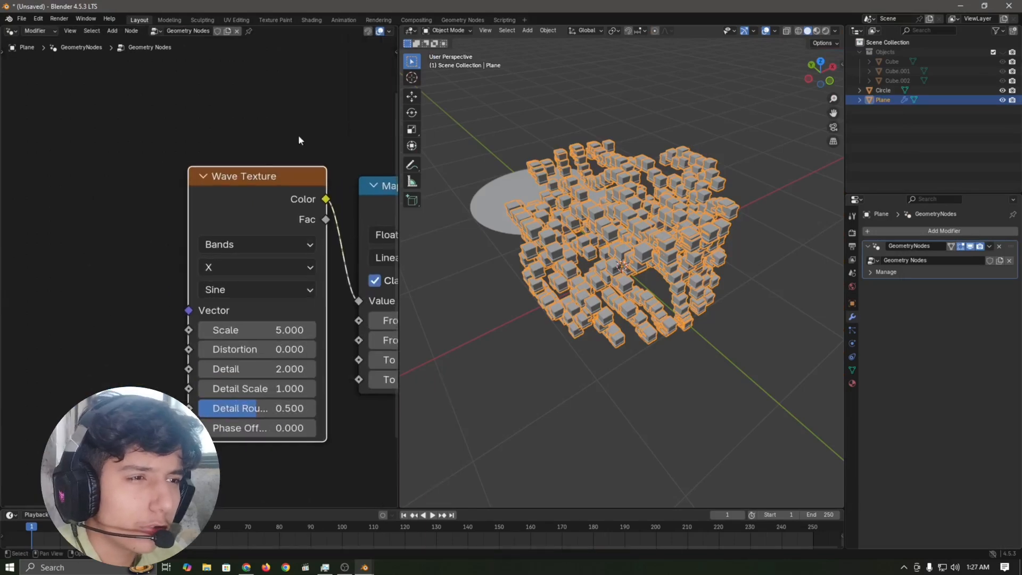
Step: Set the Wave Texture type to Rings with a Spherical direction
{"action": "left_click_drag", "start_coordinate": [303, 278], "coordinate": [290, 272], "text": "alt"}
{"action": "left_click", "coordinate": [226, 238]}
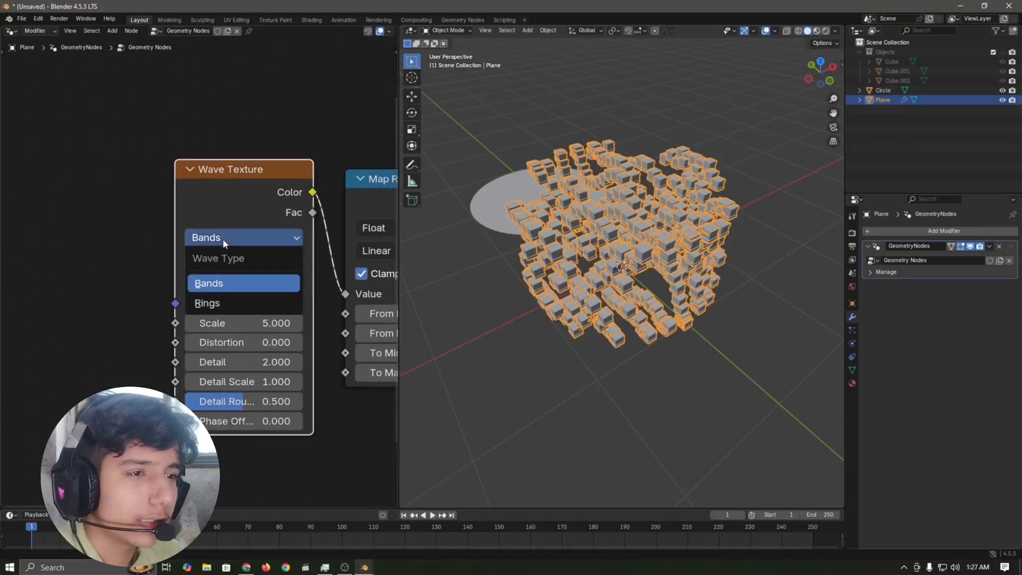
{"action": "left_click", "coordinate": [215, 303]}
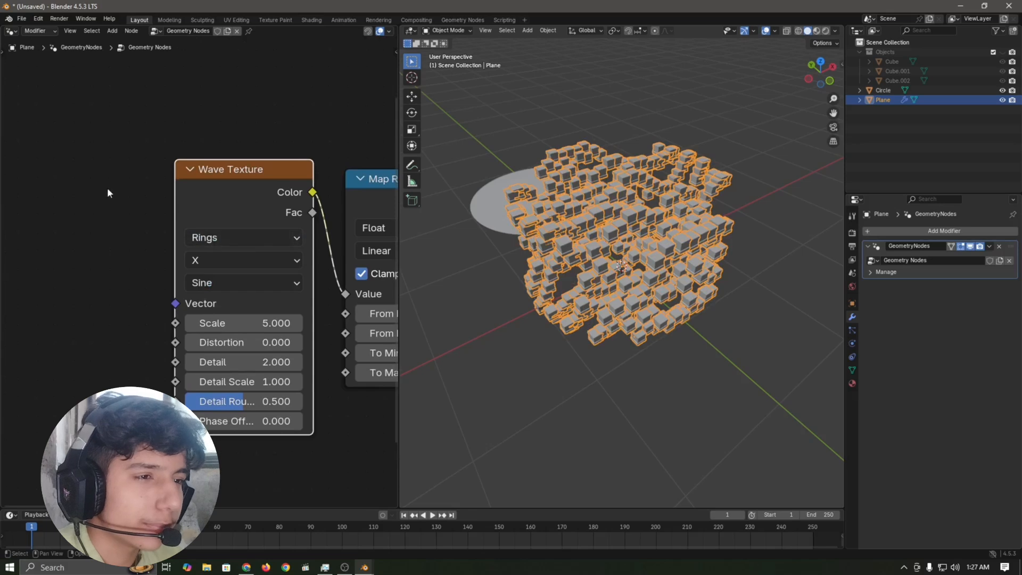
{"action": "left_click", "coordinate": [206, 261]}
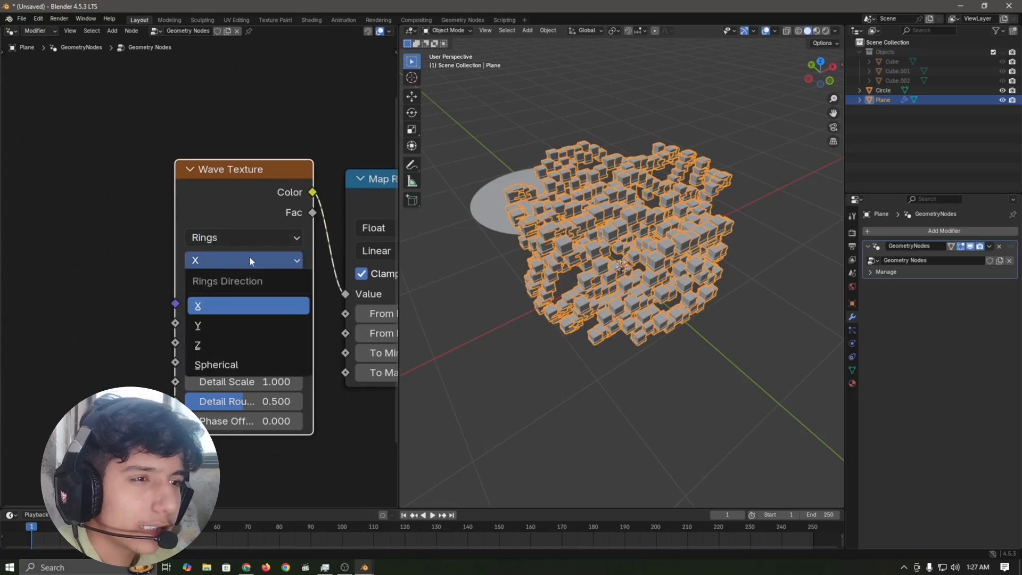
{"action": "left_click", "coordinate": [217, 365]}
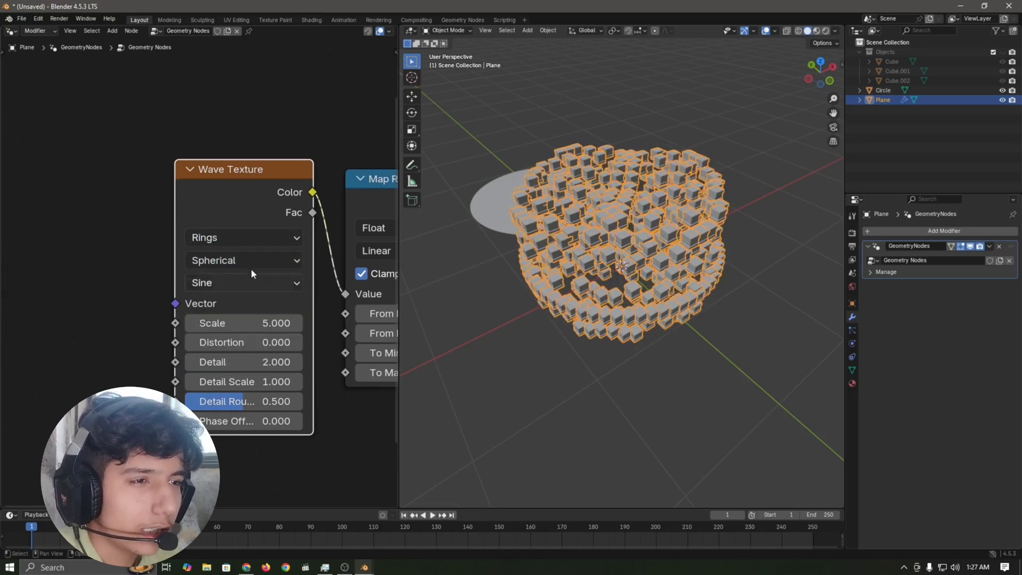
{"action": "scroll", "coordinate": [325, 383], "scroll_direction": "up", "scroll_amount": 2}
{"action": "left_click", "coordinate": [341, 439]}
{"action": "middle_click_drag", "start_coordinate": [355, 446], "coordinate": [339, 425]}
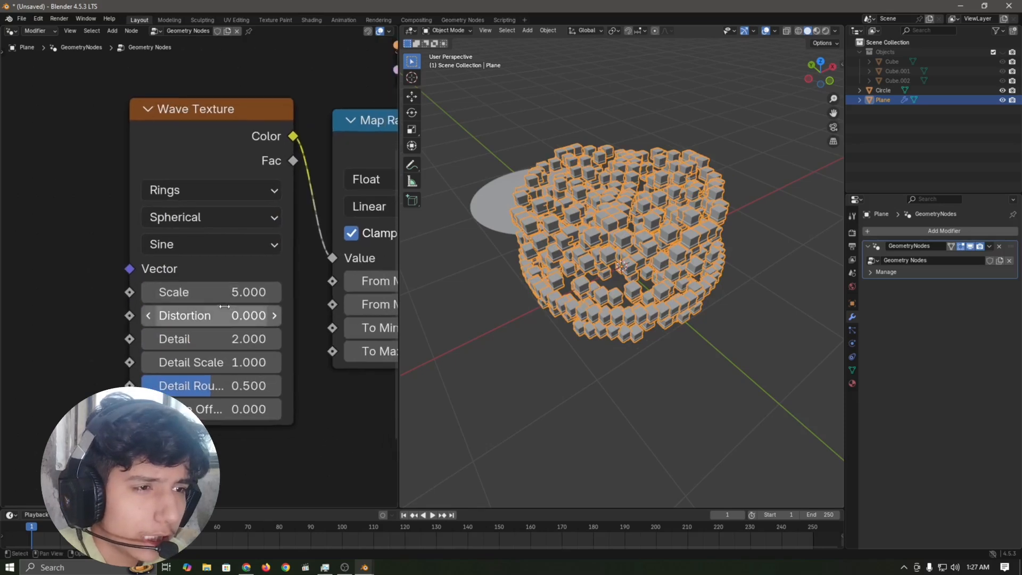
Step: Set the Wave Texture scale to 0.11, then try a higher detail roughness and undo it
{"action": "left_click", "coordinate": [243, 291]}
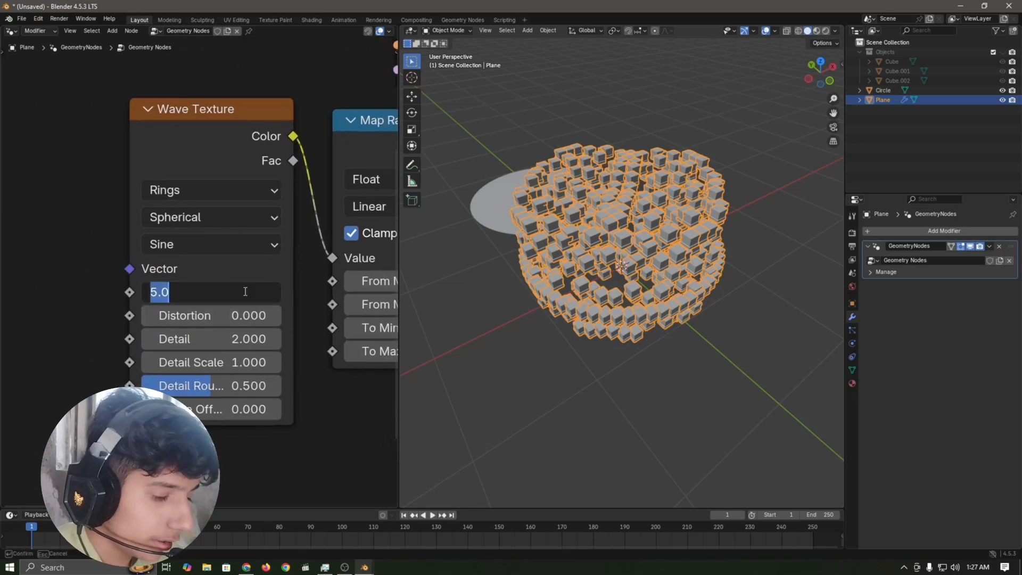
{"action": "type", "text": ".11"}
{"action": "key", "text": "Return"}
{"action": "scroll", "coordinate": [675, 247], "scroll_direction": "up", "scroll_amount": 2}
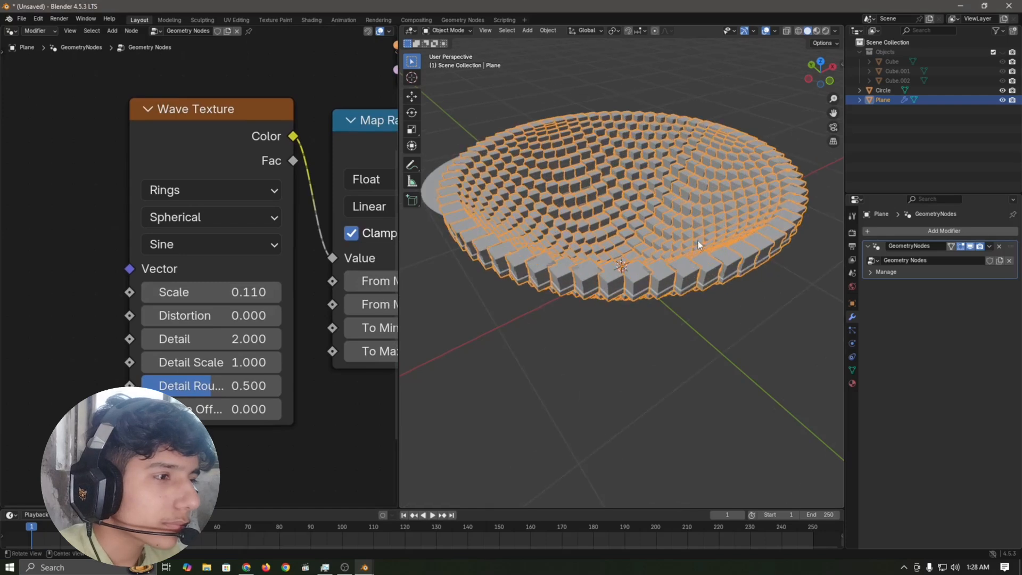
{"action": "middle_click_drag", "start_coordinate": [697, 241], "coordinate": [686, 258]}
{"action": "scroll", "coordinate": [686, 257], "scroll_direction": "up", "scroll_amount": 2}
{"action": "mouse_move", "coordinate": [253, 385]}
{"action": "left_mouse_down"}
{"action": "mouse_move", "coordinate": [266, 385]}
{"action": "mouse_move", "coordinate": [256, 385]}
{"action": "left_mouse_up"}
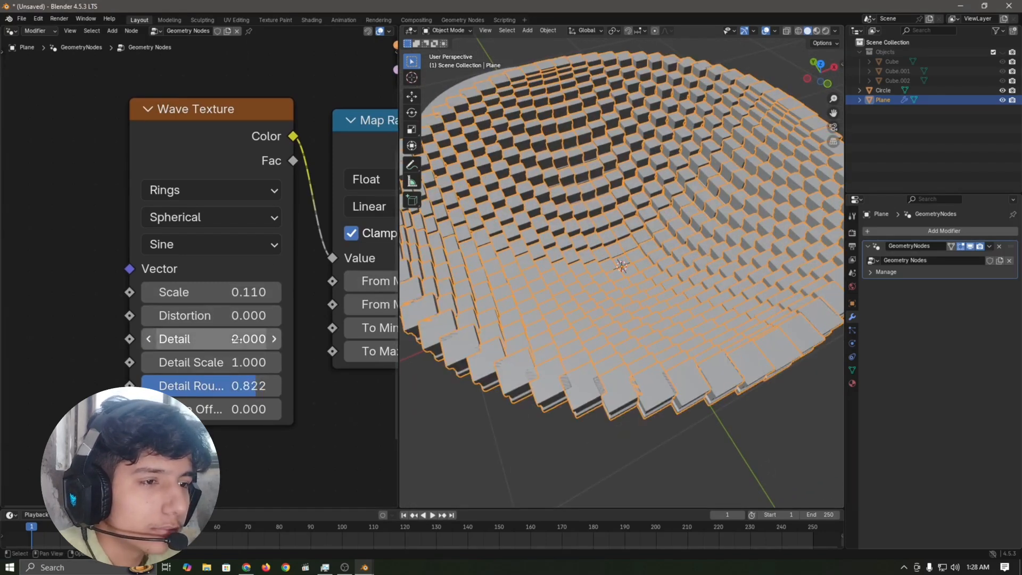
{"action": "key", "text": "ctrl+z"}
Step: Deselect the plane and unhide the Objects collection that holds the three source slabs
{"action": "scroll", "coordinate": [761, 170], "scroll_direction": "down", "scroll_amount": 4}
{"action": "middle_click_drag", "start_coordinate": [761, 170], "coordinate": [765, 152]}
{"action": "left_click", "coordinate": [764, 152]}
{"action": "scroll", "coordinate": [764, 151], "scroll_direction": "down", "scroll_amount": 1}
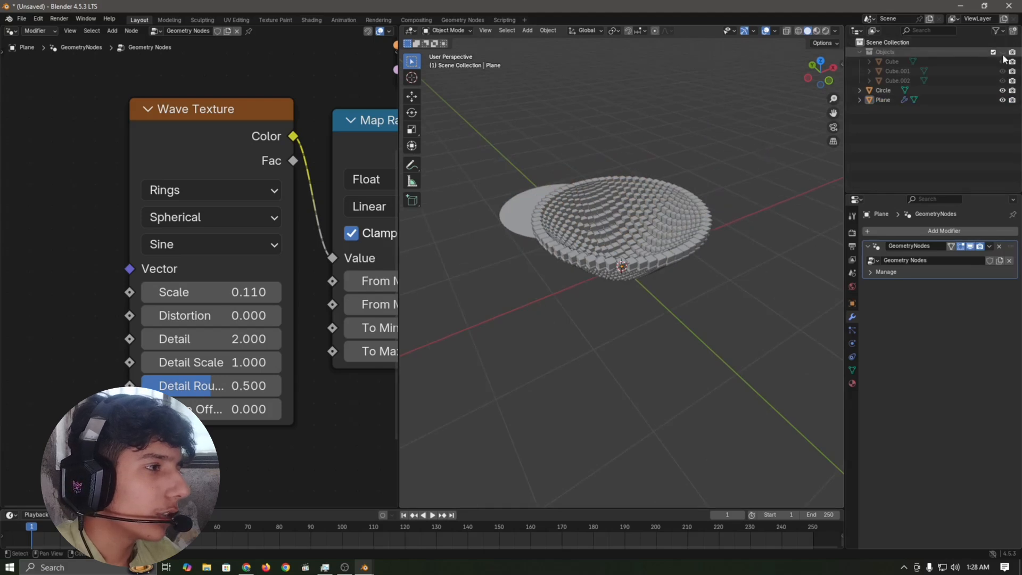
{"action": "left_click", "coordinate": [1002, 52]}
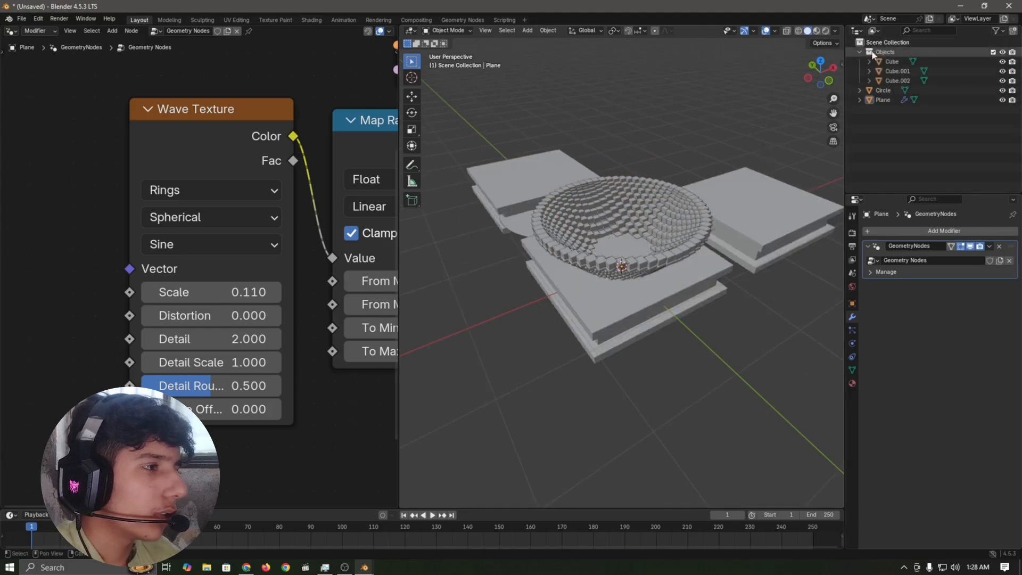
Step: Select Cube, Cube.001 and Cube.002 together and apply their scale
{"action": "left_click", "coordinate": [759, 211]}
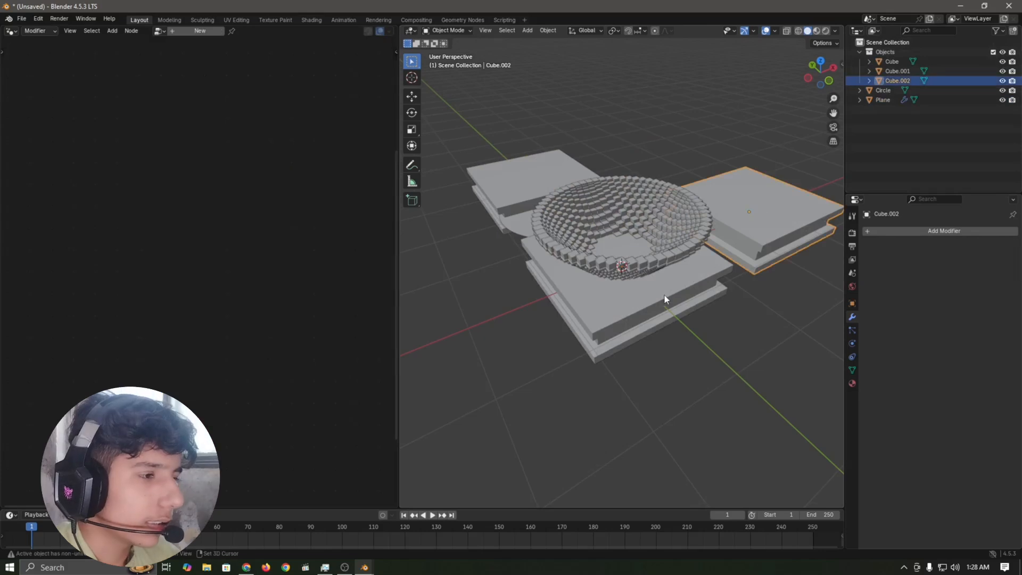
{"action": "left_click", "coordinate": [646, 308], "text": "shift"}
{"action": "left_click", "coordinate": [512, 185], "text": "shift"}
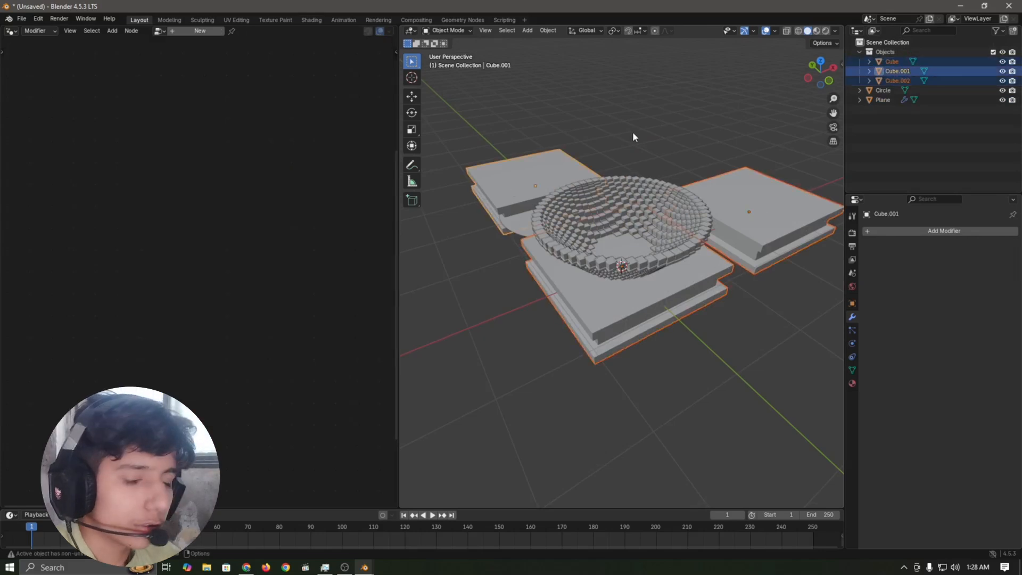
{"action": "middle_click_drag", "start_coordinate": [618, 143], "coordinate": [657, 165]}
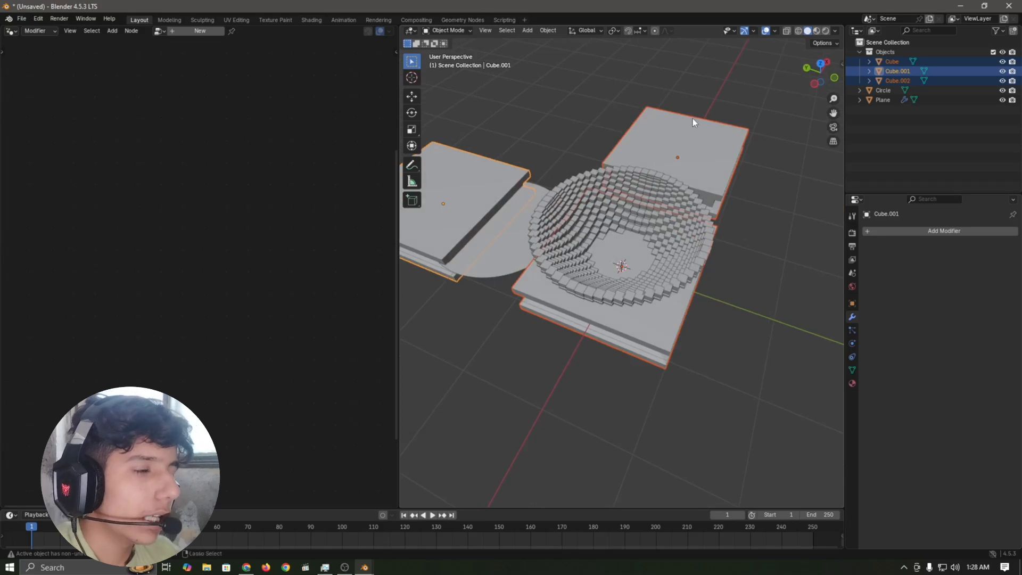
{"action": "key", "text": "ctrl+a"}
{"action": "left_click", "coordinate": [644, 135]}
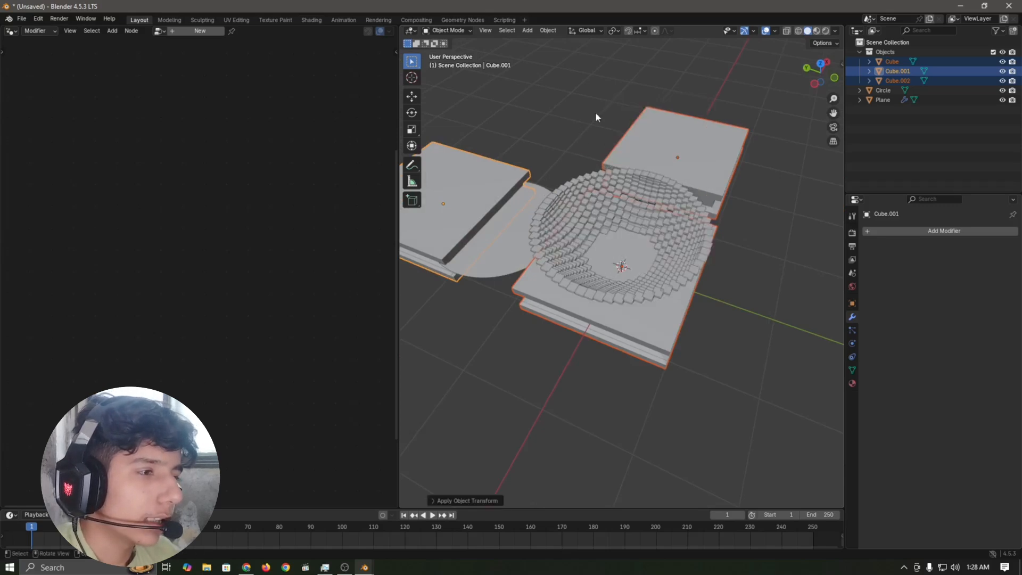
Step: Select the instanced plane, hide the Objects collection and inspect the instanced slabs up close
{"action": "scroll", "coordinate": [720, 216], "scroll_direction": "up", "scroll_amount": 4}
{"action": "left_click", "coordinate": [669, 165]}
{"action": "scroll", "coordinate": [669, 165], "scroll_direction": "up", "scroll_amount": 3}
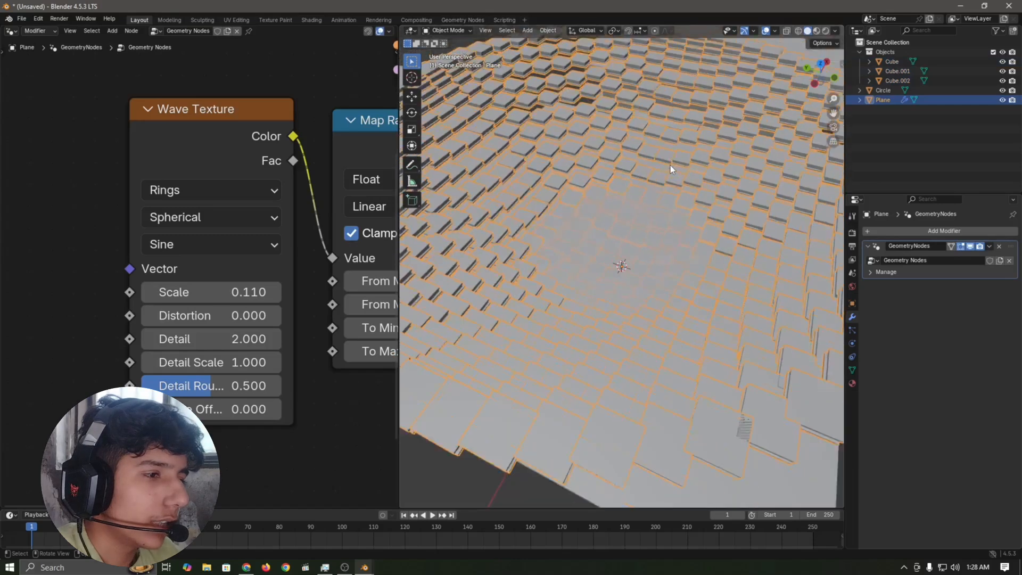
{"action": "scroll", "coordinate": [669, 165], "scroll_direction": "down", "scroll_amount": 5}
{"action": "left_click", "coordinate": [1003, 52]}
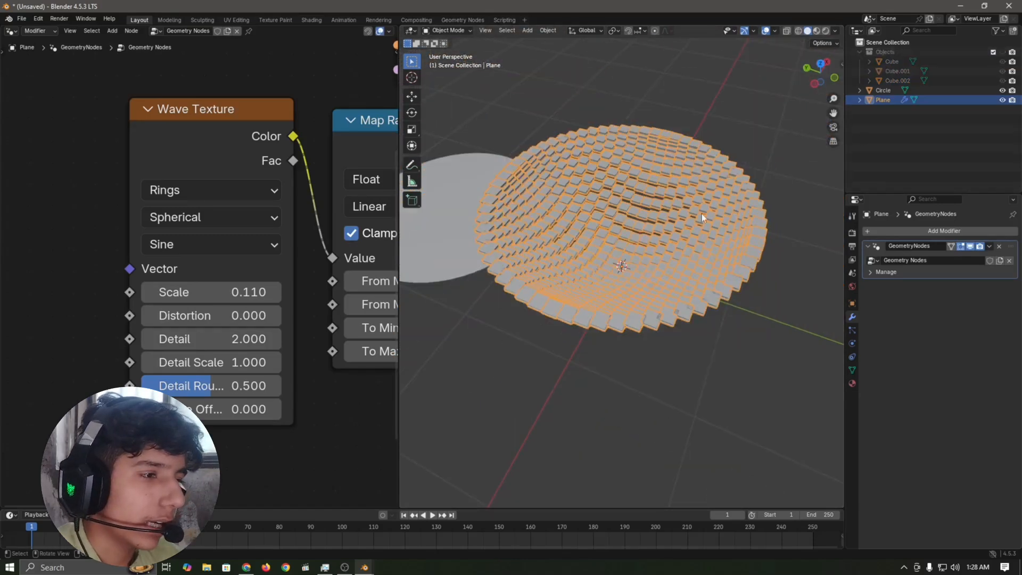
{"action": "scroll", "coordinate": [716, 256], "scroll_direction": "up", "scroll_amount": 3}
{"action": "left_click_drag", "start_coordinate": [724, 302], "coordinate": [653, 292], "text": "alt"}
{"action": "left_click", "coordinate": [644, 367]}
{"action": "scroll", "coordinate": [649, 315], "scroll_direction": "up", "scroll_amount": 4}
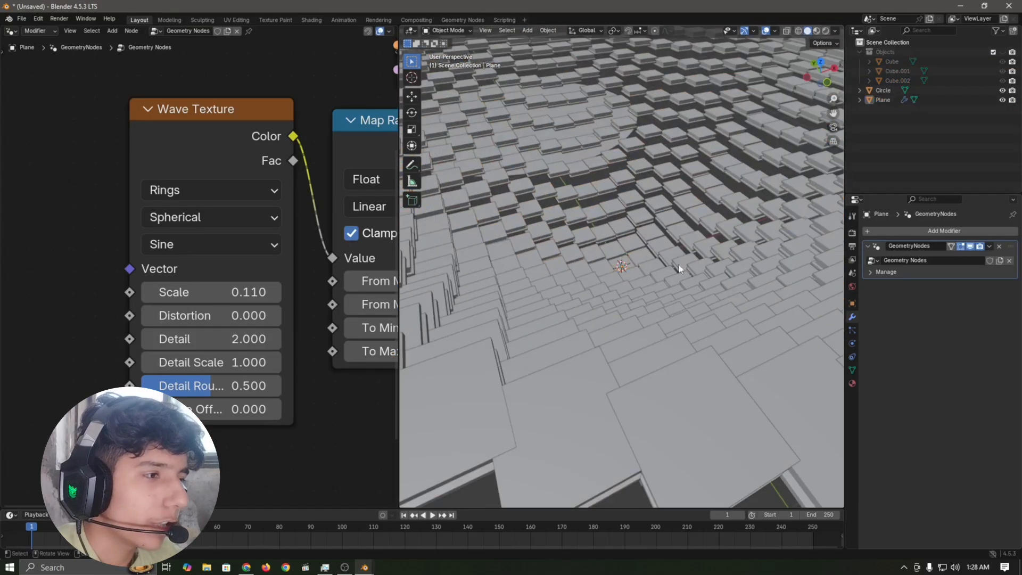
{"action": "left_click", "coordinate": [710, 263]}
{"action": "scroll", "coordinate": [711, 262], "scroll_direction": "down", "scroll_amount": 5}
Step: Set the Map Range node's To Max to 1.5 and inspect the height differences between the slabs
{"action": "middle_click_drag", "start_coordinate": [344, 424], "coordinate": [247, 393]}
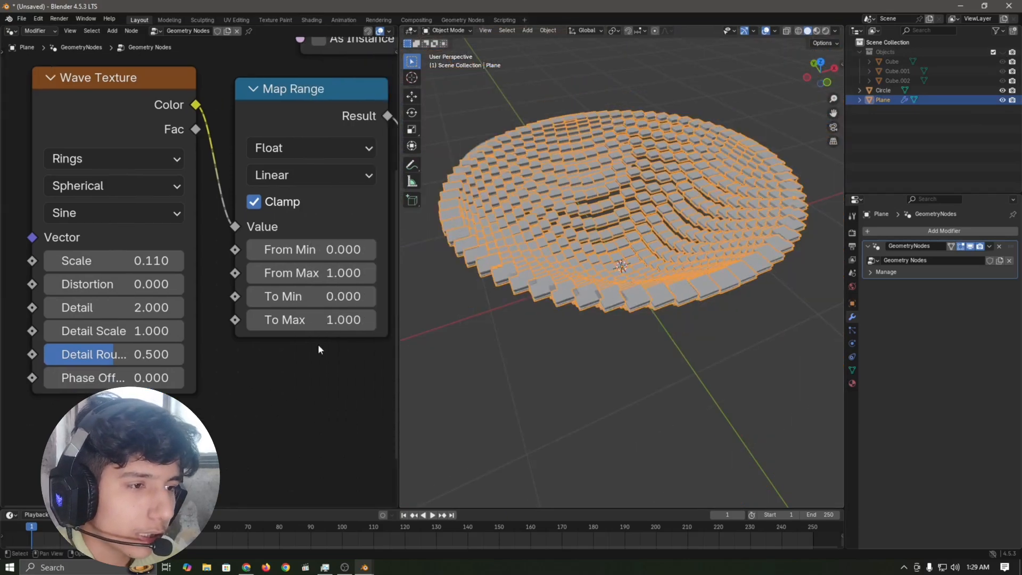
{"action": "left_click_drag", "start_coordinate": [319, 319], "coordinate": [346, 319]}
{"action": "scroll", "coordinate": [648, 172], "scroll_direction": "up", "scroll_amount": 10}
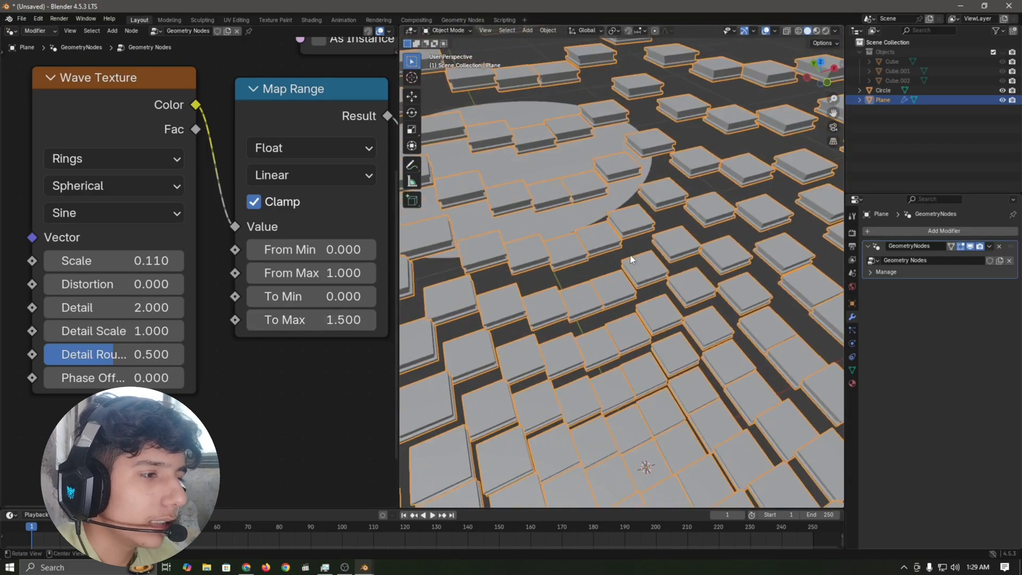
Step: Set the Map Range node's To Max to 1.000 and check the gentler height differences across the slabs
{"action": "scroll", "coordinate": [620, 235], "scroll_direction": "down", "scroll_amount": 8}
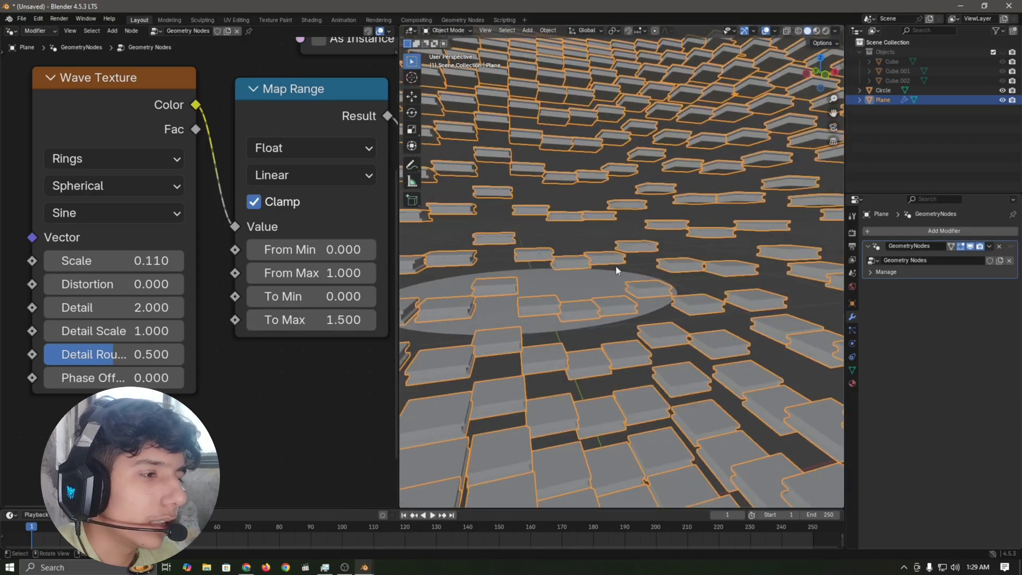
{"action": "middle_click_drag", "start_coordinate": [618, 302], "coordinate": [695, 304]}
{"action": "left_click_drag", "start_coordinate": [357, 321], "coordinate": [330, 321]}
{"action": "scroll", "coordinate": [671, 320], "scroll_direction": "up", "scroll_amount": 2}
{"action": "middle_click_drag", "start_coordinate": [676, 346], "coordinate": [688, 321]}
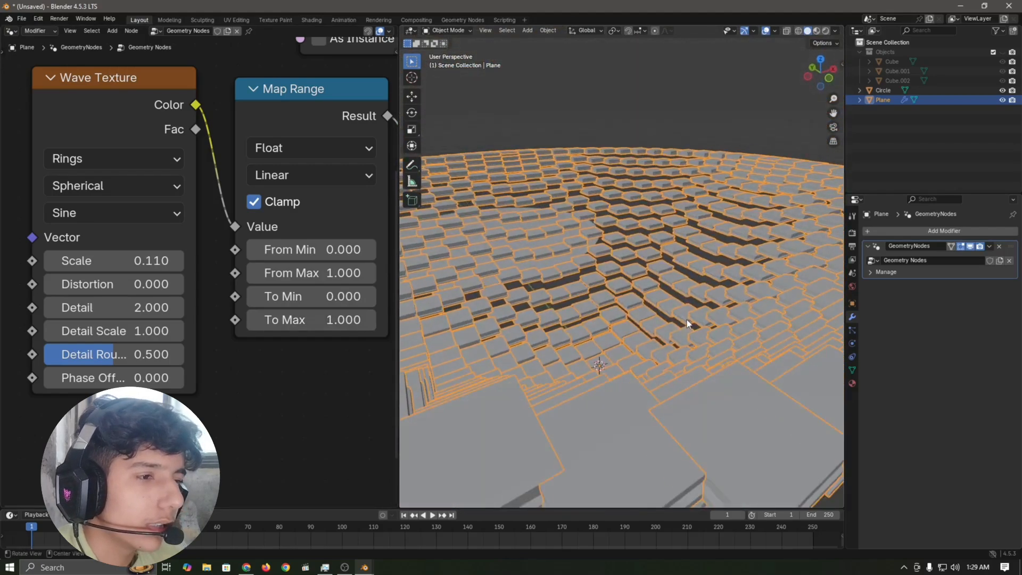
{"action": "scroll", "coordinate": [351, 330], "scroll_direction": "down", "scroll_amount": 2}
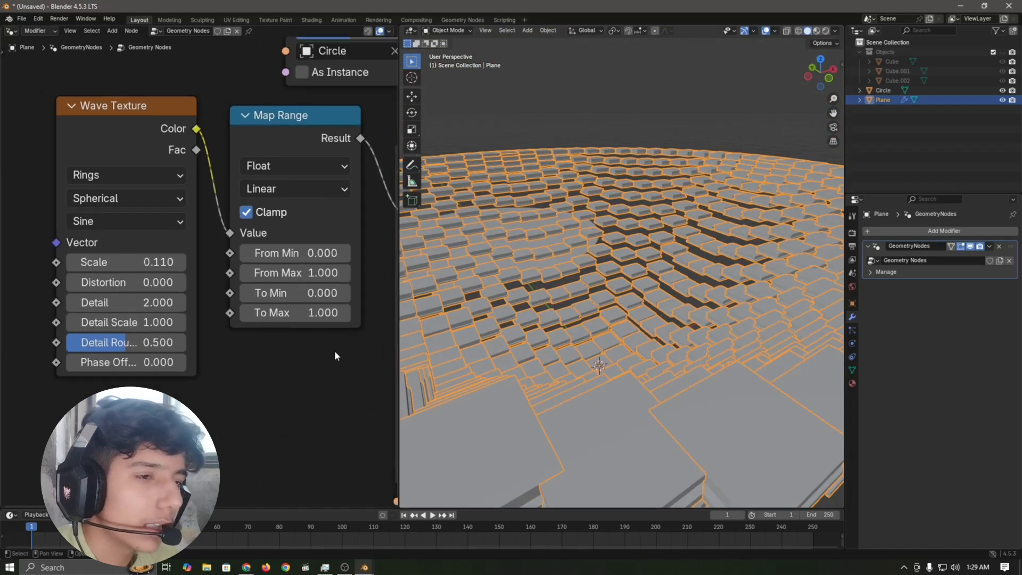
Step: Try other Phase Offset values on the Wave Texture node, then undo the changes
{"action": "middle_click_drag", "start_coordinate": [211, 366], "coordinate": [331, 351]}
{"action": "scroll", "coordinate": [331, 352], "scroll_direction": "up", "scroll_amount": 2}
{"action": "mouse_move", "coordinate": [224, 352]}
{"action": "left_mouse_down"}
{"action": "mouse_move", "coordinate": [272, 353]}
{"action": "mouse_move", "coordinate": [224, 353]}
{"action": "left_mouse_up"}
{"action": "scroll", "coordinate": [679, 351], "scroll_direction": "down", "scroll_amount": 5}
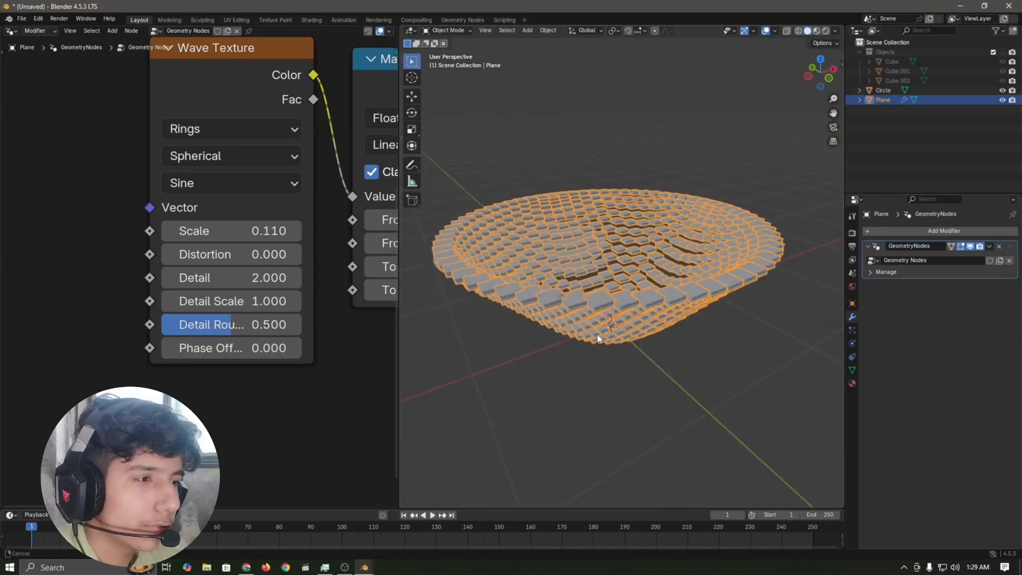
{"action": "middle_click_drag", "start_coordinate": [600, 338], "coordinate": [606, 362]}
{"action": "scroll", "coordinate": [606, 362], "scroll_direction": "up", "scroll_amount": 2}
{"action": "left_click_drag", "start_coordinate": [229, 348], "coordinate": [479, 348]}
{"action": "key", "text": "ctrl+z"}
{"action": "key", "text": "ctrl+z"}
Step: Slide the Wave Texture's Phase Offset to preview the ripple motion and cancel the change
{"action": "middle_click_drag", "start_coordinate": [325, 379], "coordinate": [265, 432]}
{"action": "scroll", "coordinate": [213, 302], "scroll_direction": "down", "scroll_amount": 3}
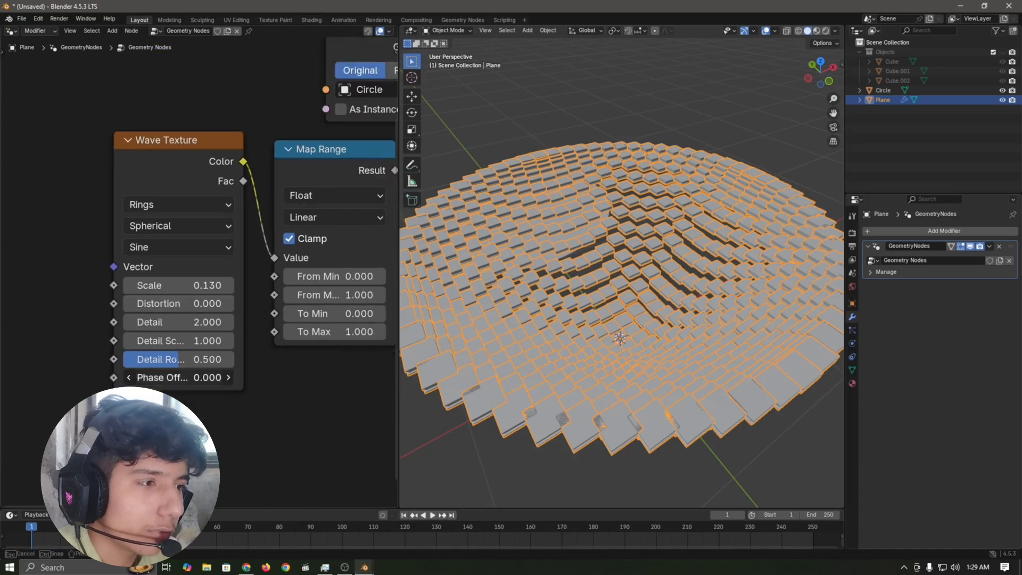
{"action": "left_click_drag", "start_coordinate": [208, 377], "coordinate": [438, 377]}
{"action": "key", "text": "Escape"}
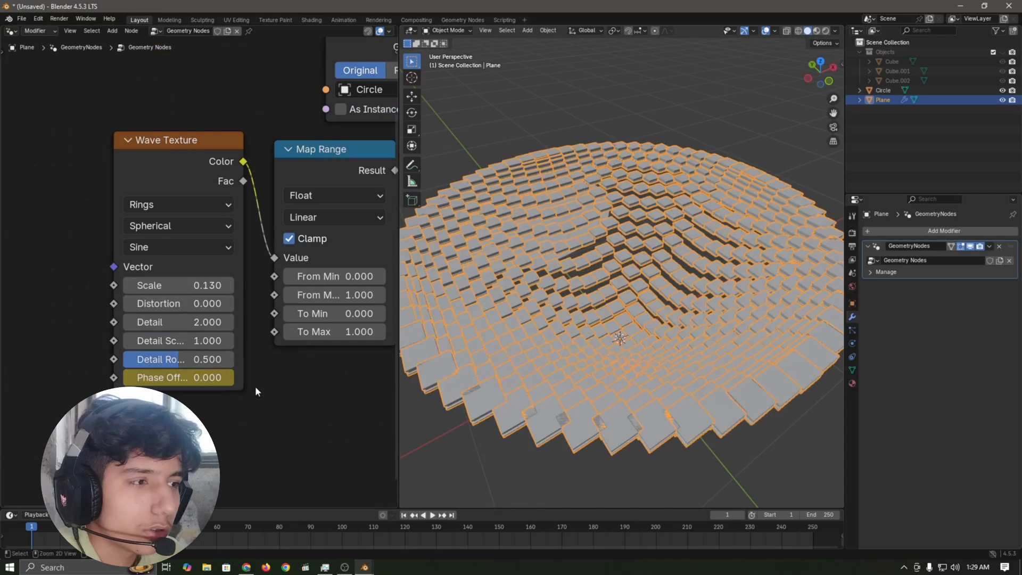
{"action": "scroll", "coordinate": [258, 415], "scroll_direction": "up", "scroll_amount": 1}
{"action": "middle_click_drag", "start_coordinate": [259, 415], "coordinate": [280, 397]}
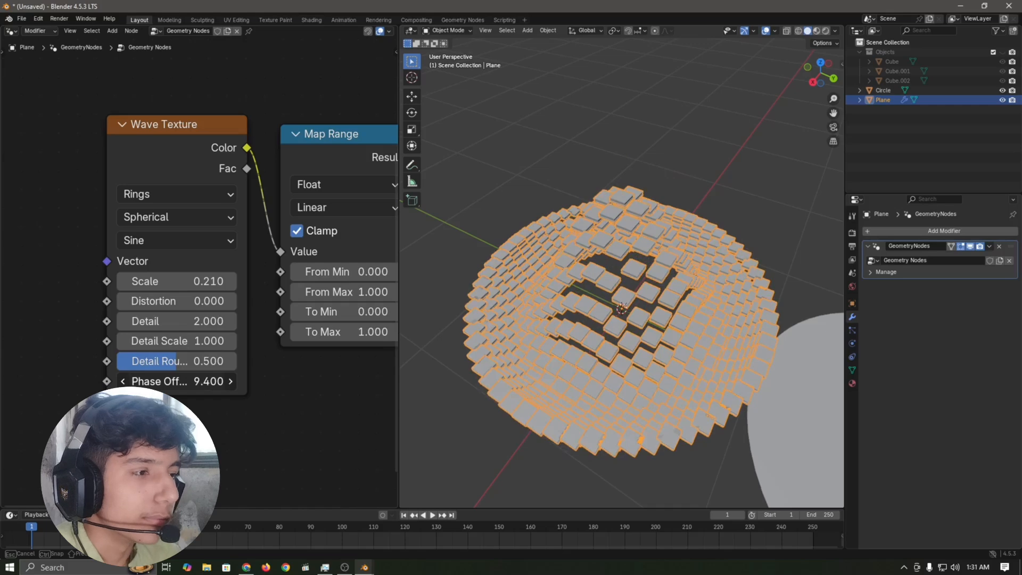
Step: Scale the flat circle up to nearly twice its size and apply its scale
{"action": "scroll", "coordinate": [726, 399], "scroll_direction": "down", "scroll_amount": 3}
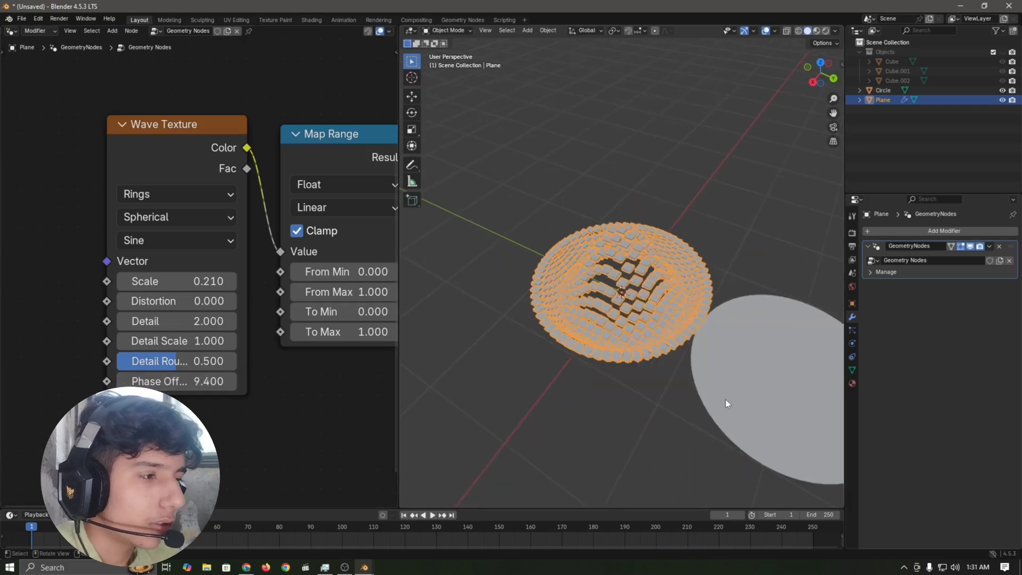
{"action": "left_click", "coordinate": [726, 399]}
{"action": "middle_click_drag", "start_coordinate": [726, 399], "coordinate": [622, 411], "text": "shift"}
{"action": "scroll", "coordinate": [551, 376], "scroll_direction": "down", "scroll_amount": 3}
{"action": "middle_click_drag", "start_coordinate": [680, 392], "coordinate": [720, 337]}
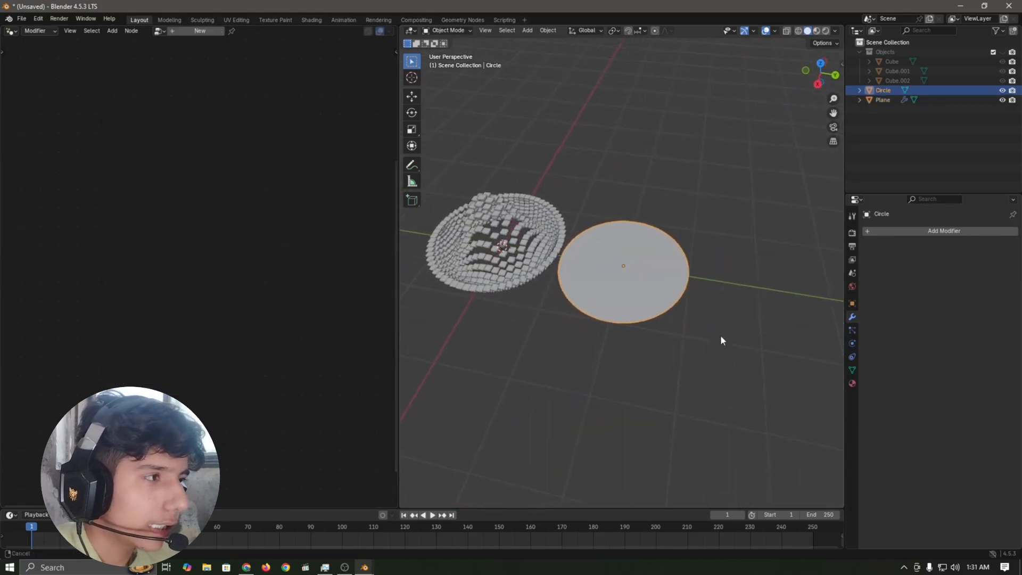
{"action": "key", "text": "s"}
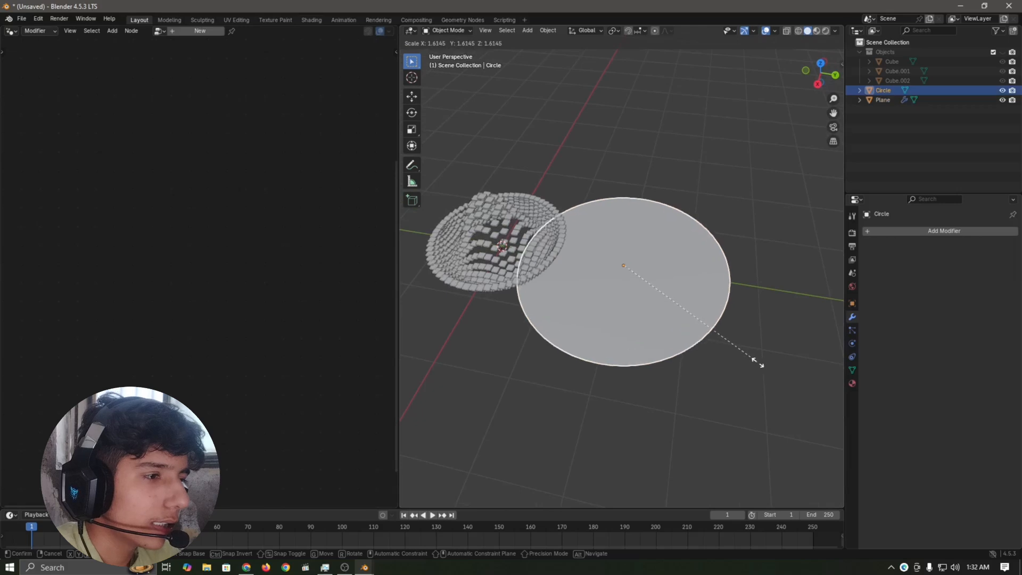
{"action": "left_click", "coordinate": [778, 371]}
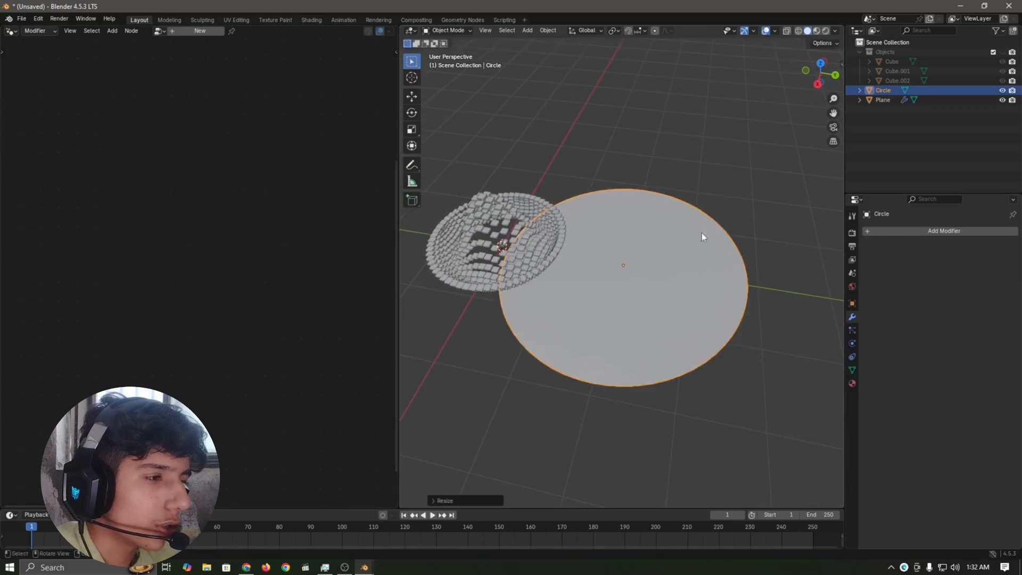
{"action": "key", "text": "ctrl+a"}
{"action": "left_click", "coordinate": [694, 227]}
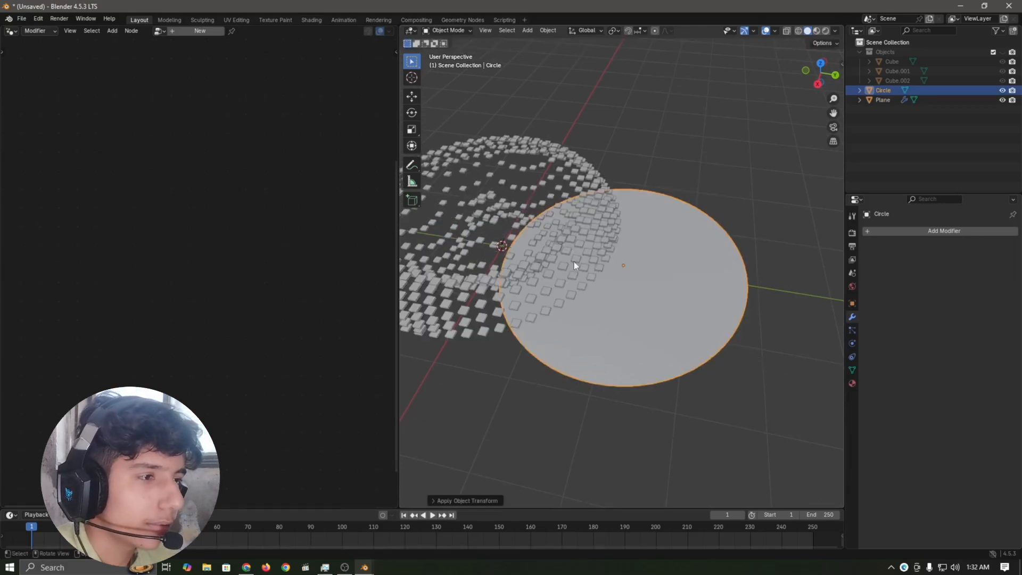
Step: Select the instanced plane and inspect the slab spacing on the enlarged circle
{"action": "middle_click_drag", "start_coordinate": [574, 261], "coordinate": [695, 294], "text": "shift"}
{"action": "scroll", "coordinate": [695, 294], "scroll_direction": "up", "scroll_amount": 4}
{"action": "left_click", "coordinate": [567, 217]}
{"action": "scroll", "coordinate": [609, 250], "scroll_direction": "down", "scroll_amount": 4}
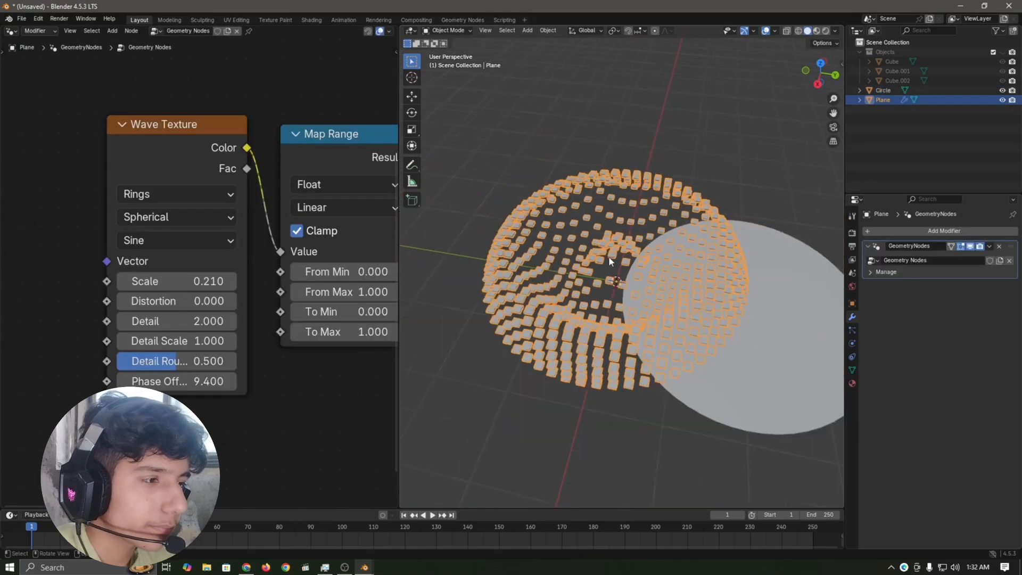
Step: Subdivide the circle's entire mesh in Edit Mode and return to Object Mode
{"action": "left_click", "coordinate": [778, 326]}
{"action": "middle_click_drag", "start_coordinate": [778, 325], "coordinate": [681, 279]}
{"action": "key", "text": "Tab"}
{"action": "key", "text": "a"}
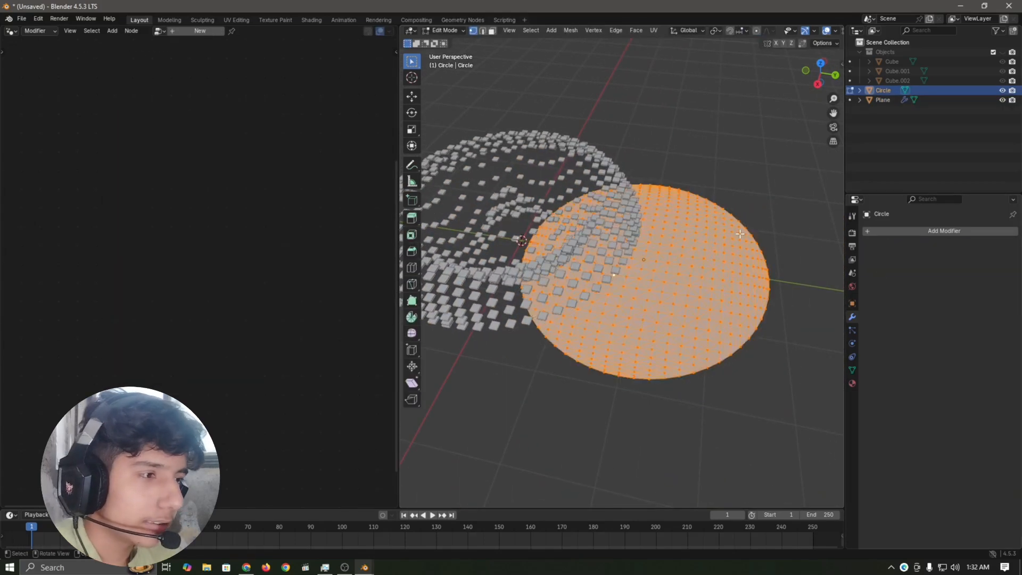
{"action": "key", "text": "F3"}
{"action": "type", "text": "sub"}
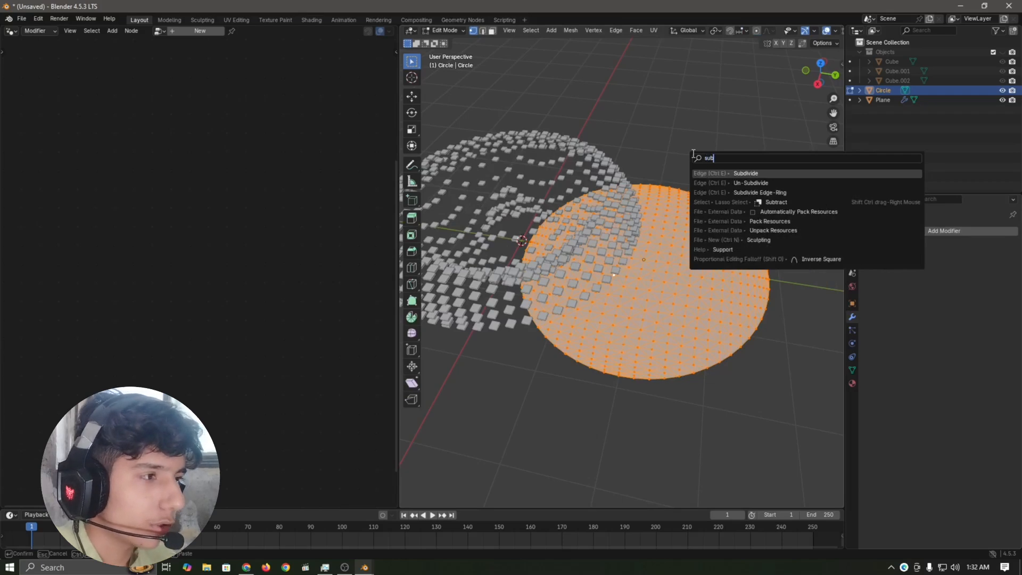
{"action": "key", "text": "Return"}
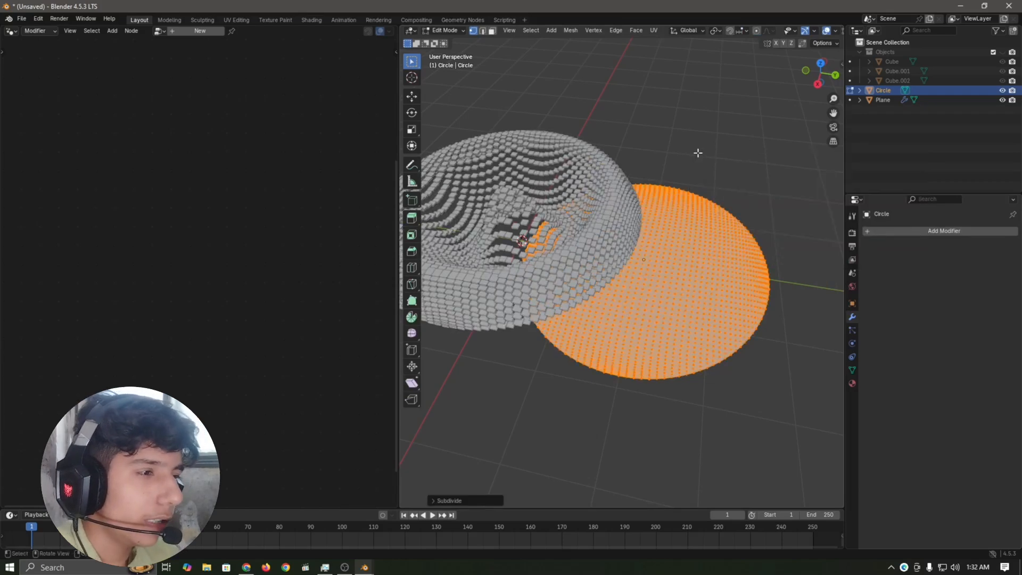
{"action": "key", "text": "Tab"}
{"action": "middle_click_drag", "start_coordinate": [636, 246], "coordinate": [638, 276], "text": "shift"}
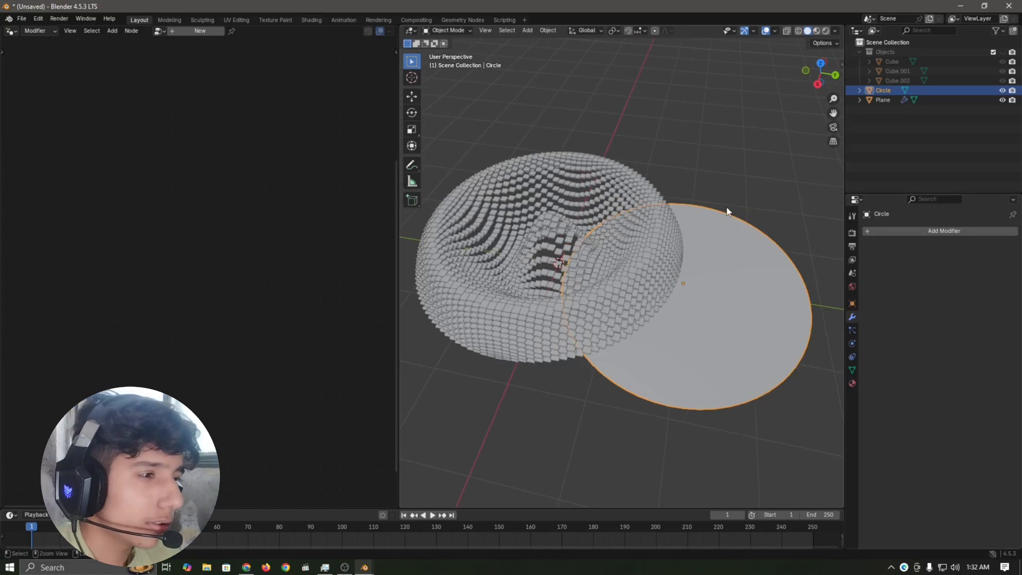
Step: Undo the mesh subdivision and add a Subdivision Surface modifier to the circle in Object Mode
{"action": "key", "text": "Tab"}
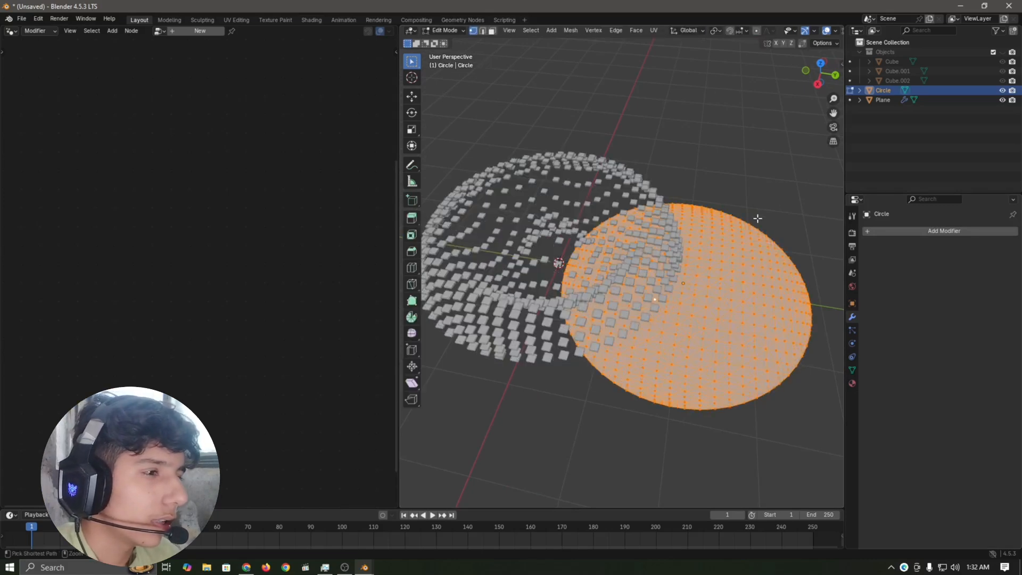
{"action": "key", "text": "ctrl+Tab"}
{"action": "left_click", "coordinate": [710, 225]}
{"action": "left_click", "coordinate": [948, 230]}
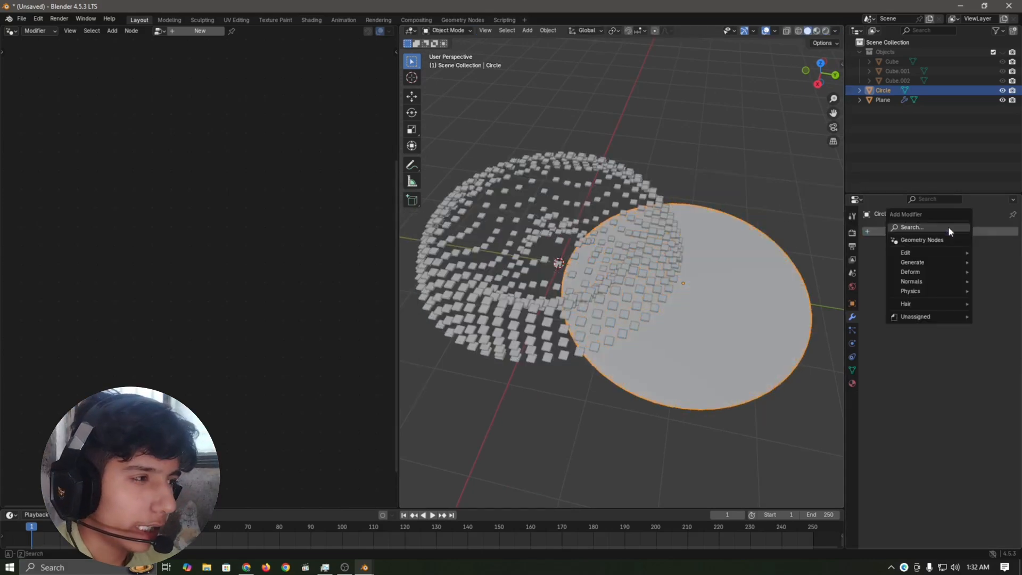
{"action": "type", "text": "sub"}
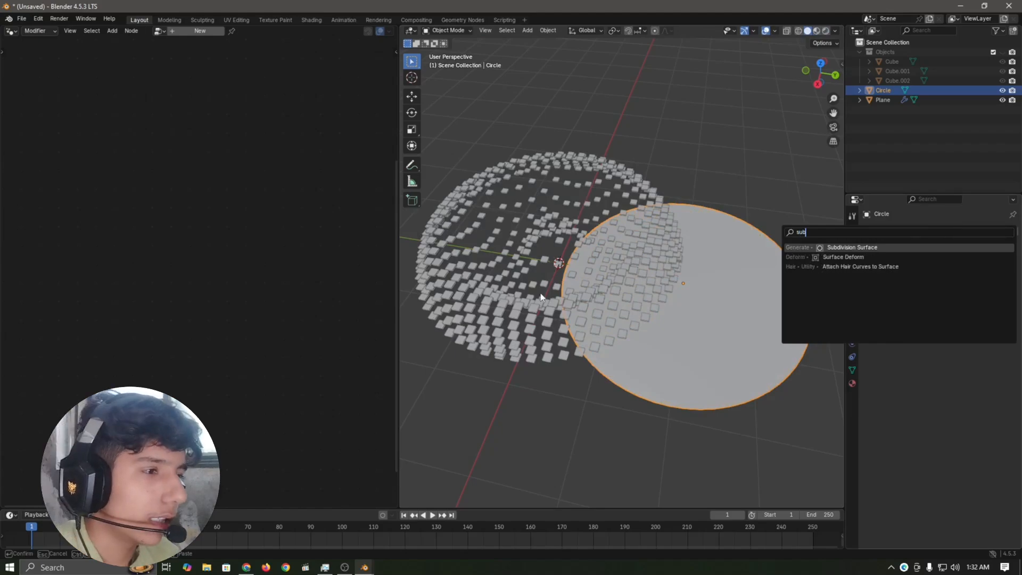
{"action": "key", "text": "Return"}
Step: Examine how the Subdivision Surface modifier distributes the slabs, both up close and across the whole disc
{"action": "scroll", "coordinate": [656, 270], "scroll_direction": "up", "scroll_amount": 6}
{"action": "middle_click_drag", "start_coordinate": [656, 270], "coordinate": [613, 254]}
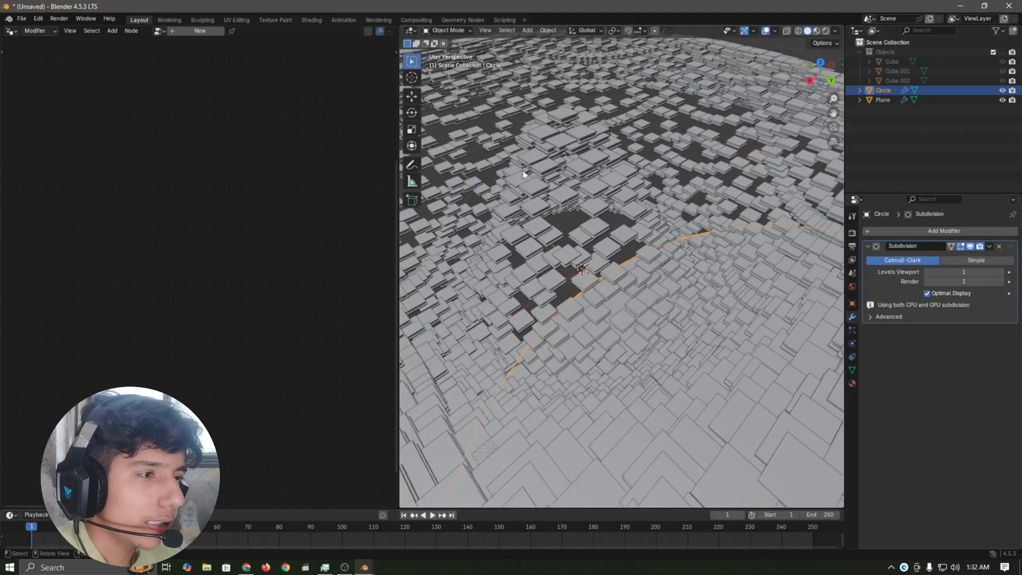
{"action": "middle_click_drag", "start_coordinate": [523, 171], "coordinate": [672, 257], "text": "shift"}
{"action": "scroll", "coordinate": [654, 197], "scroll_direction": "up", "scroll_amount": 4}
{"action": "scroll", "coordinate": [749, 189], "scroll_direction": "down", "scroll_amount": 5}
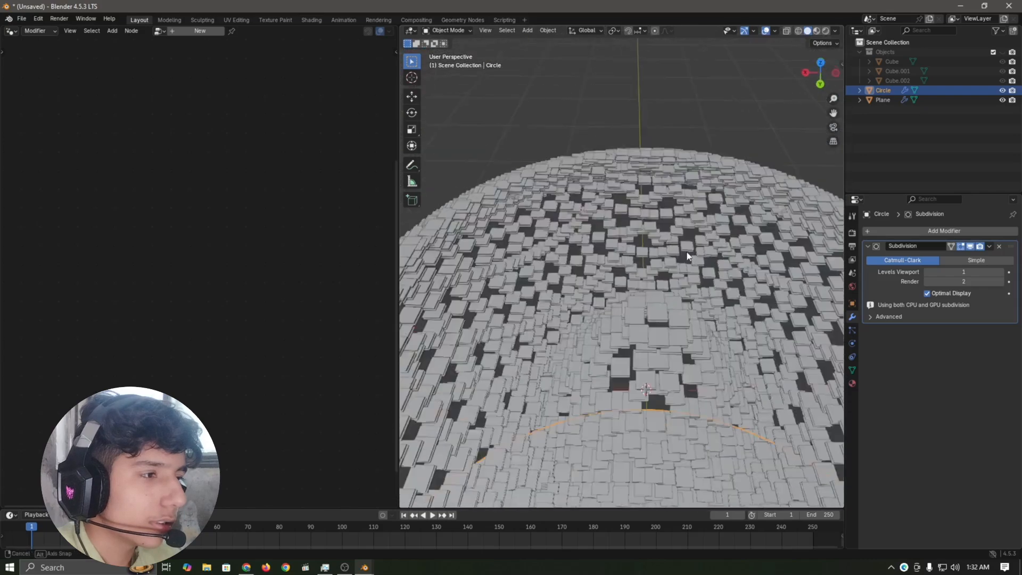
{"action": "middle_click_drag", "start_coordinate": [749, 189], "coordinate": [711, 254]}
{"action": "scroll", "coordinate": [564, 238], "scroll_direction": "down", "scroll_amount": 4}
{"action": "middle_click_drag", "start_coordinate": [532, 234], "coordinate": [590, 263]}
{"action": "scroll", "coordinate": [591, 263], "scroll_direction": "down", "scroll_amount": 4}
{"action": "middle_click_drag", "start_coordinate": [692, 249], "coordinate": [793, 37]}
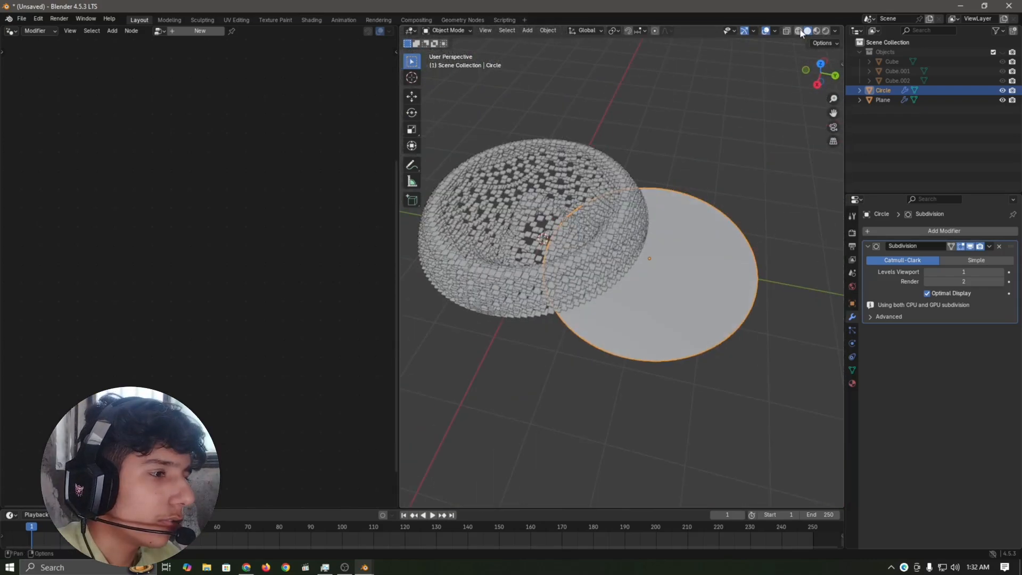
Step: Show the scene in wireframe, apply the circle's Subdivision modifier and inspect the resulting topology
{"action": "left_click", "coordinate": [799, 30]}
{"action": "scroll", "coordinate": [769, 261], "scroll_direction": "up", "scroll_amount": 6}
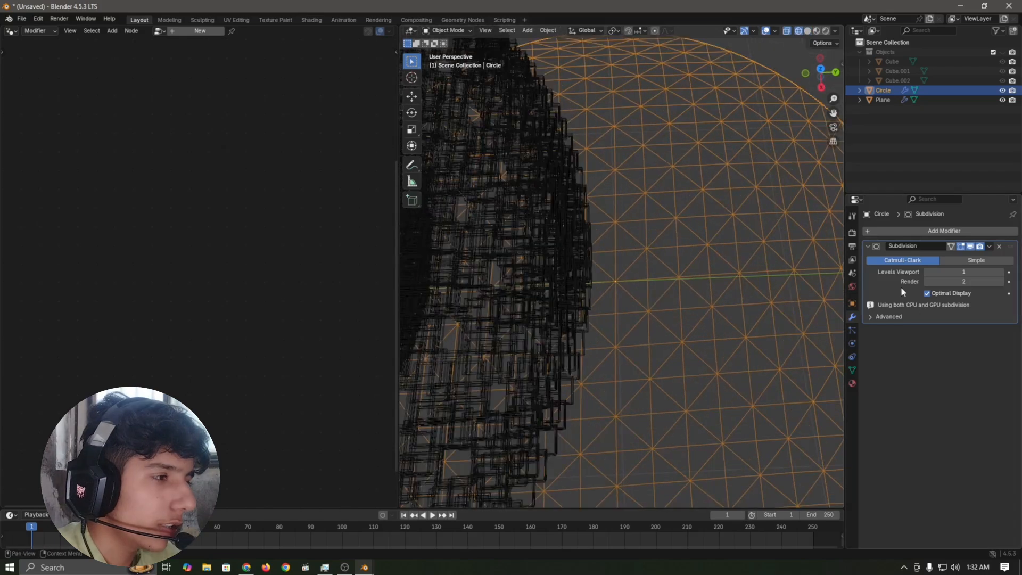
{"action": "key", "text": "ctrl+a"}
{"action": "scroll", "coordinate": [698, 284], "scroll_direction": "down", "scroll_amount": 4}
{"action": "scroll", "coordinate": [692, 290], "scroll_direction": "up", "scroll_amount": 6}
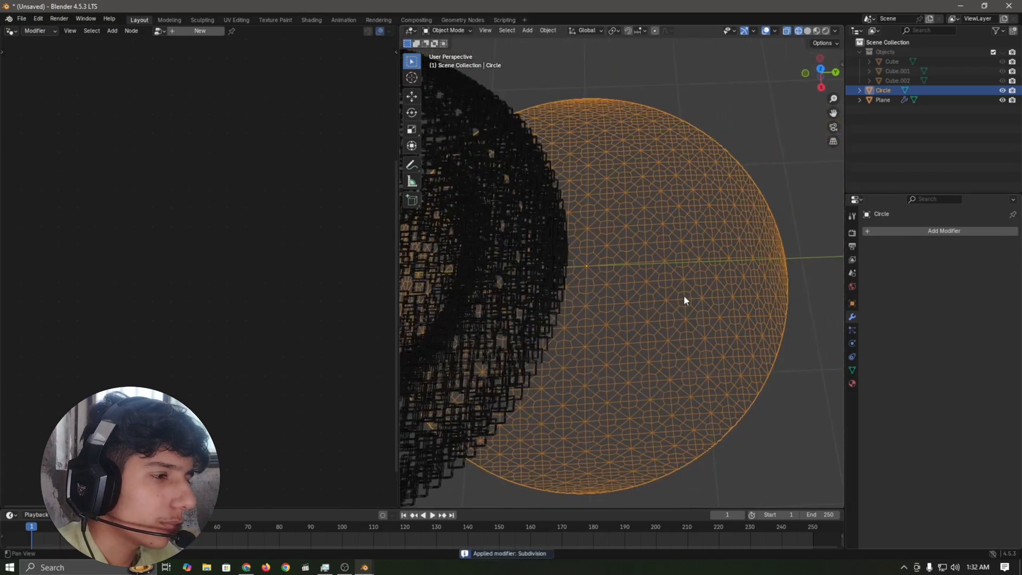
{"action": "scroll", "coordinate": [677, 308], "scroll_direction": "down", "scroll_amount": 5}
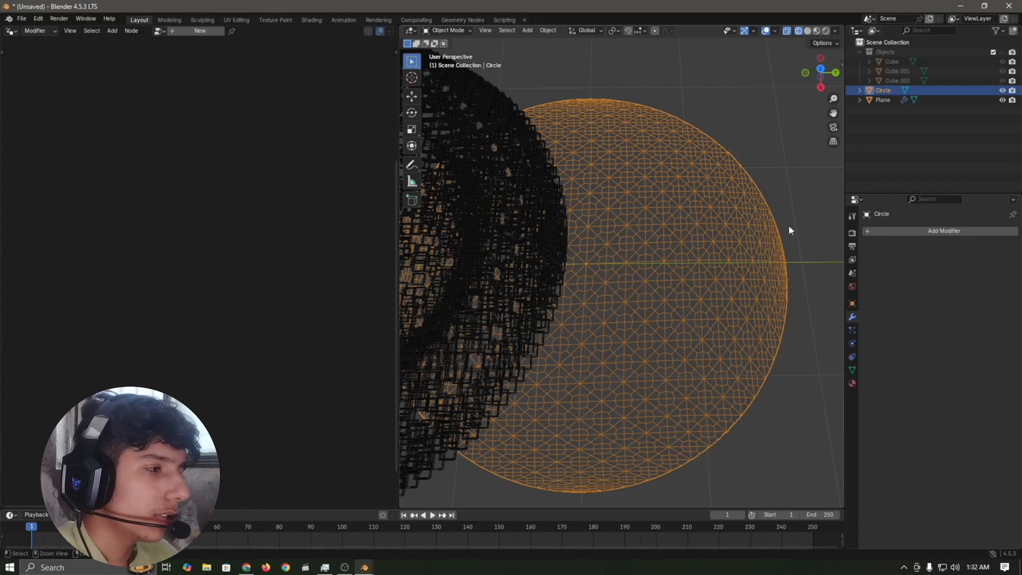
Step: Undo applying the Subdivision modifier, remove it from the circle and return to solid shading
{"action": "key", "text": "ctrl+1"}
{"action": "left_click", "coordinate": [998, 246]}
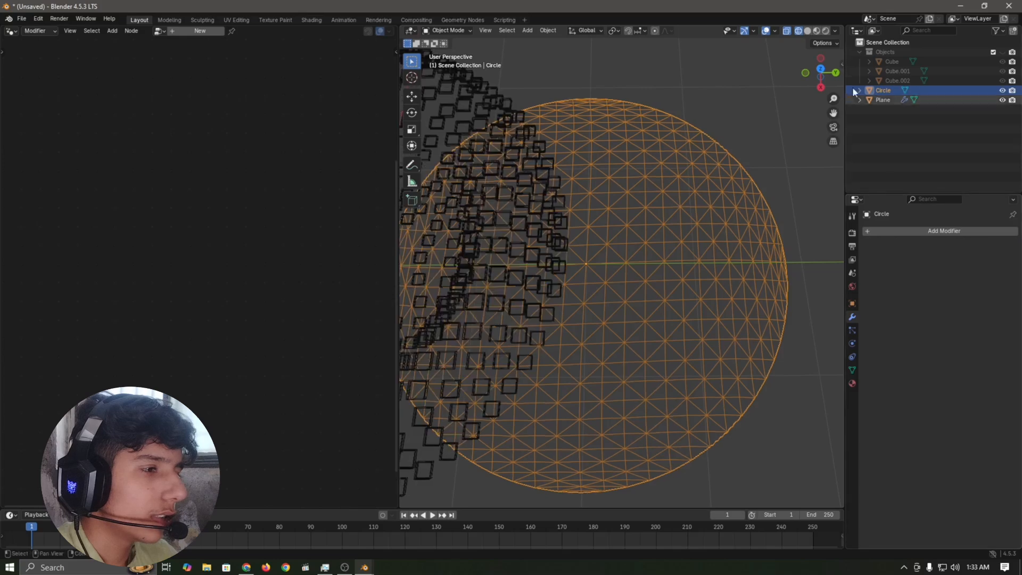
{"action": "left_click", "coordinate": [808, 31]}
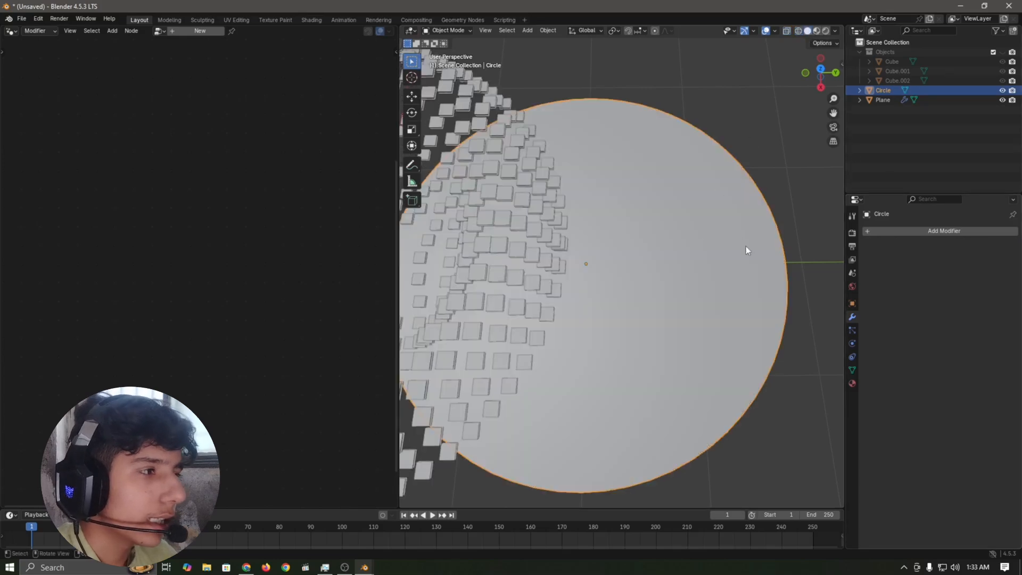
{"action": "scroll", "coordinate": [746, 247], "scroll_direction": "down", "scroll_amount": 5}
{"action": "key", "text": "g"}
{"action": "right_click", "coordinate": [794, 191]}
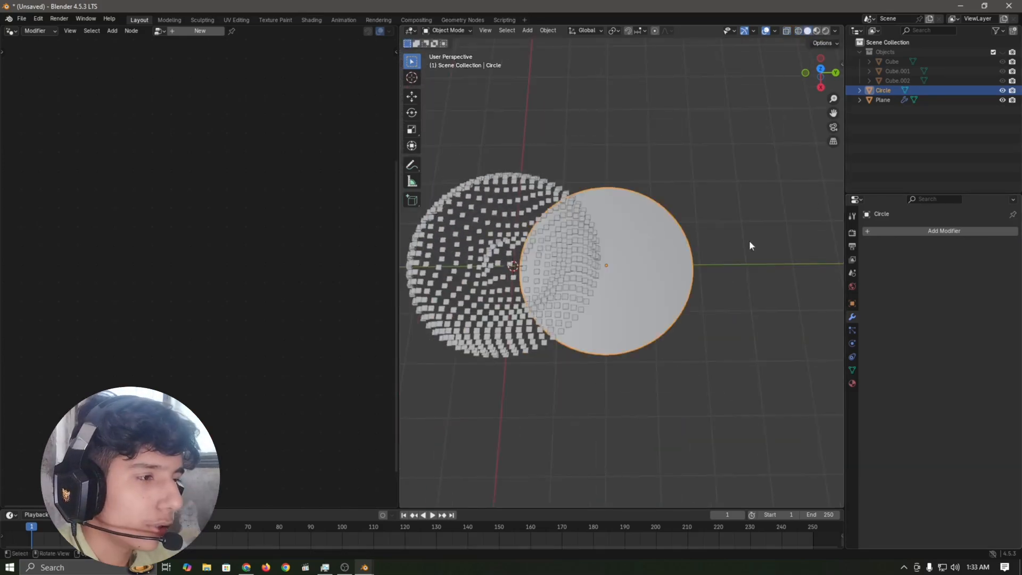
Step: Subdivide the circle's whole mesh in Edit Mode, return to Object Mode and inspect the denser slabs
{"action": "key", "text": "Tab"}
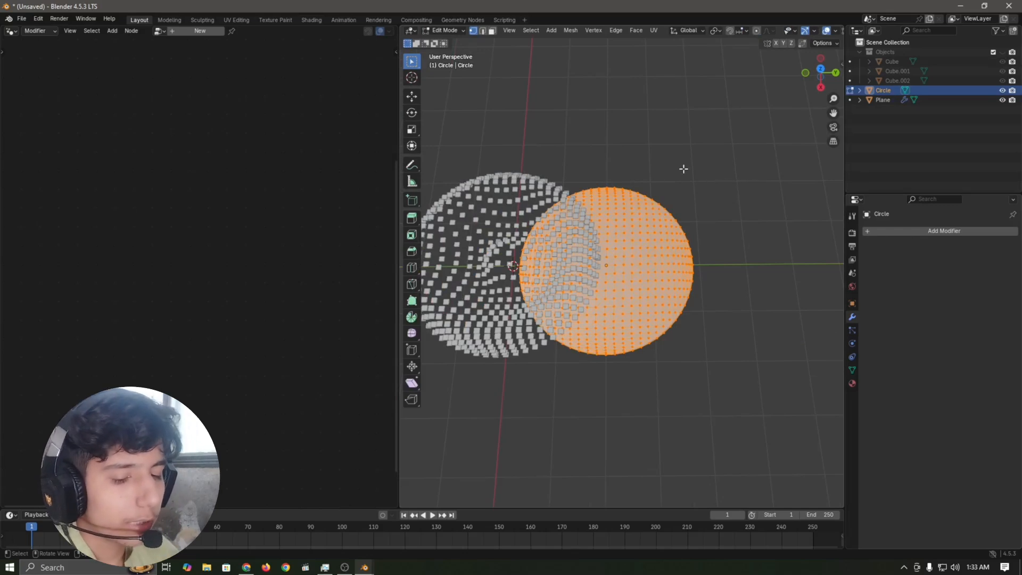
{"action": "key", "text": "F3"}
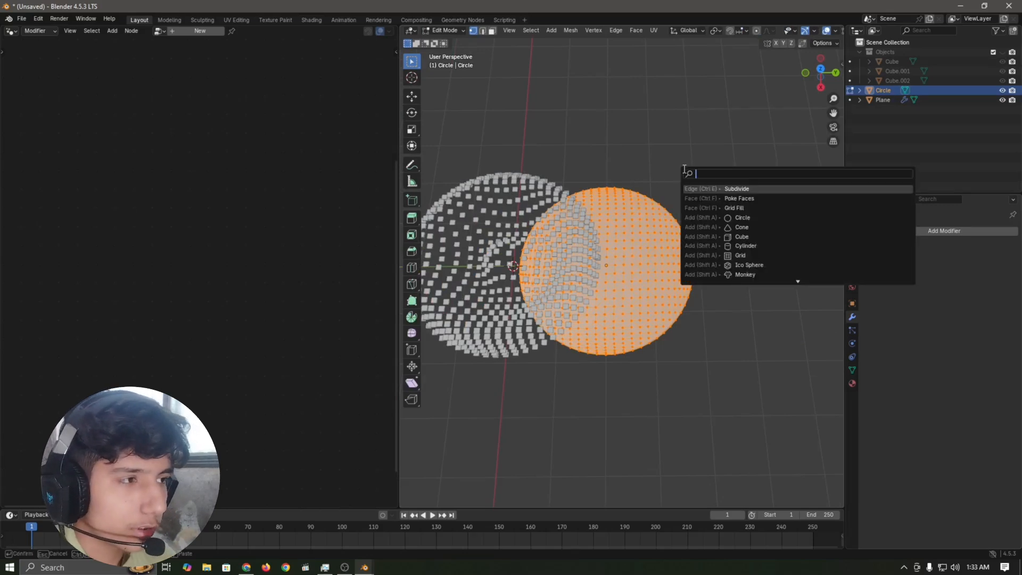
{"action": "key", "text": "Return"}
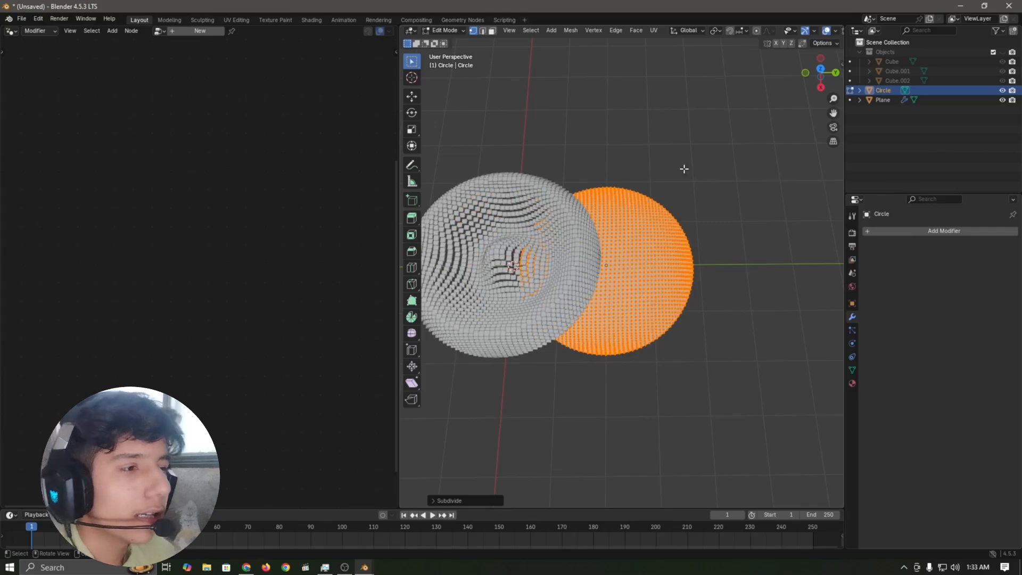
{"action": "key", "text": "Tab"}
{"action": "scroll", "coordinate": [643, 312], "scroll_direction": "up", "scroll_amount": 3}
{"action": "middle_click_drag", "start_coordinate": [612, 331], "coordinate": [691, 292]}
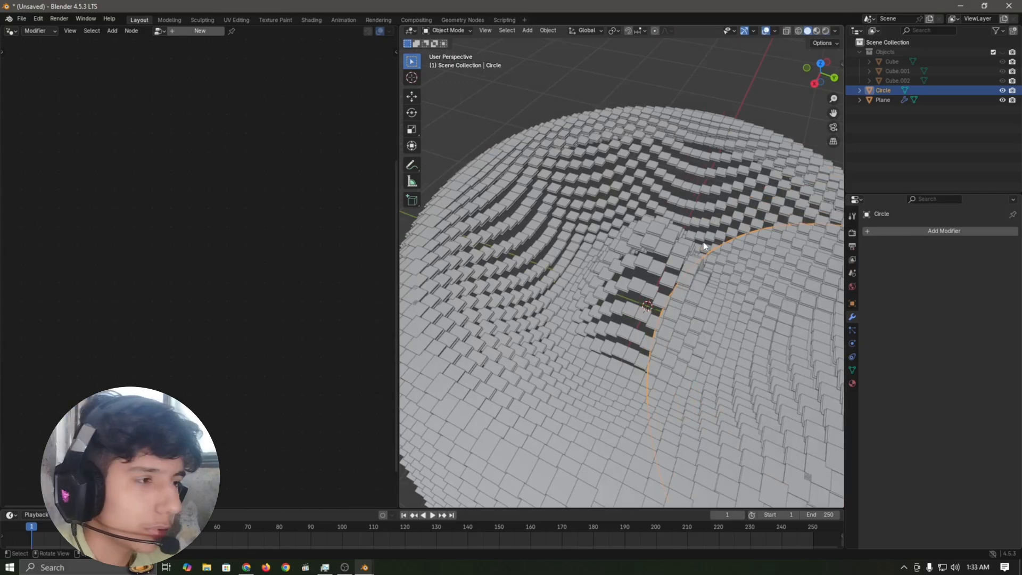
Step: Select the instanced plane to bring back its node tree, then deselect it to view the slabs without outlines
{"action": "left_click", "coordinate": [651, 222]}
{"action": "scroll", "coordinate": [633, 170], "scroll_direction": "down", "scroll_amount": 4}
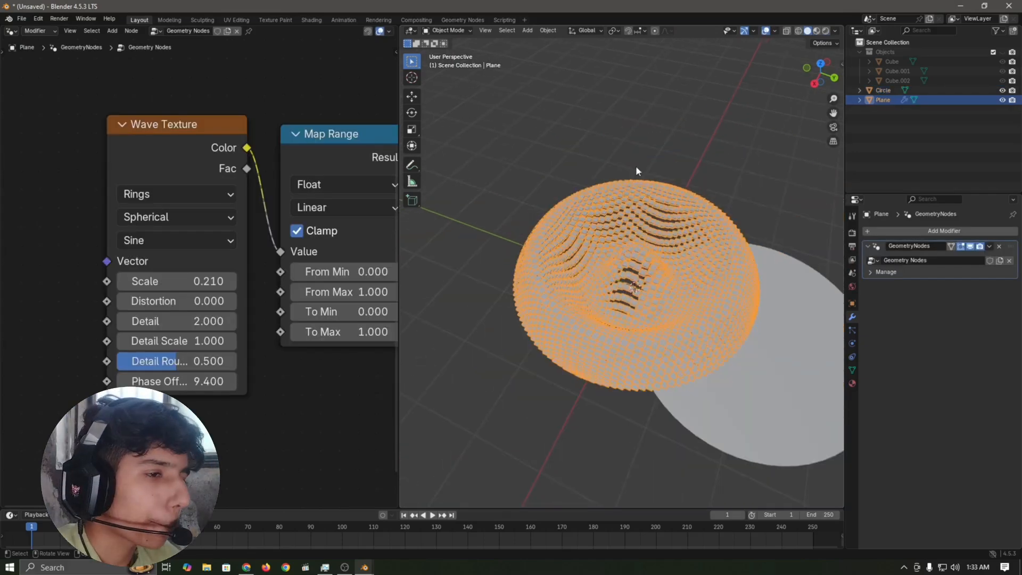
{"action": "left_click", "coordinate": [585, 108]}
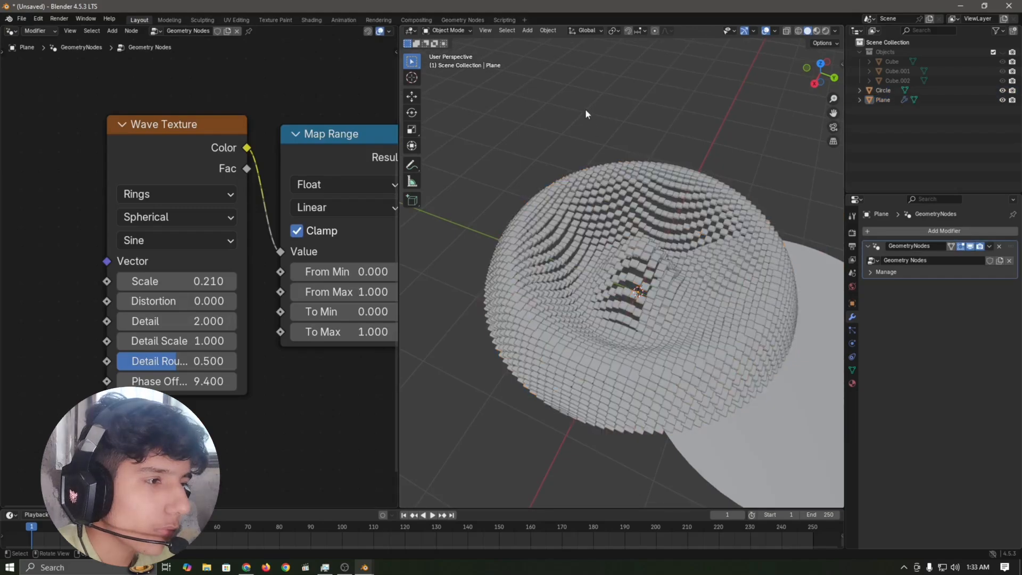
Step: Set the Wave Texture's Phase Offset to 14.1 and its Scale to 0.24
{"action": "scroll", "coordinate": [662, 245], "scroll_direction": "up", "scroll_amount": 5}
{"action": "middle_click_drag", "start_coordinate": [208, 401], "coordinate": [179, 390]}
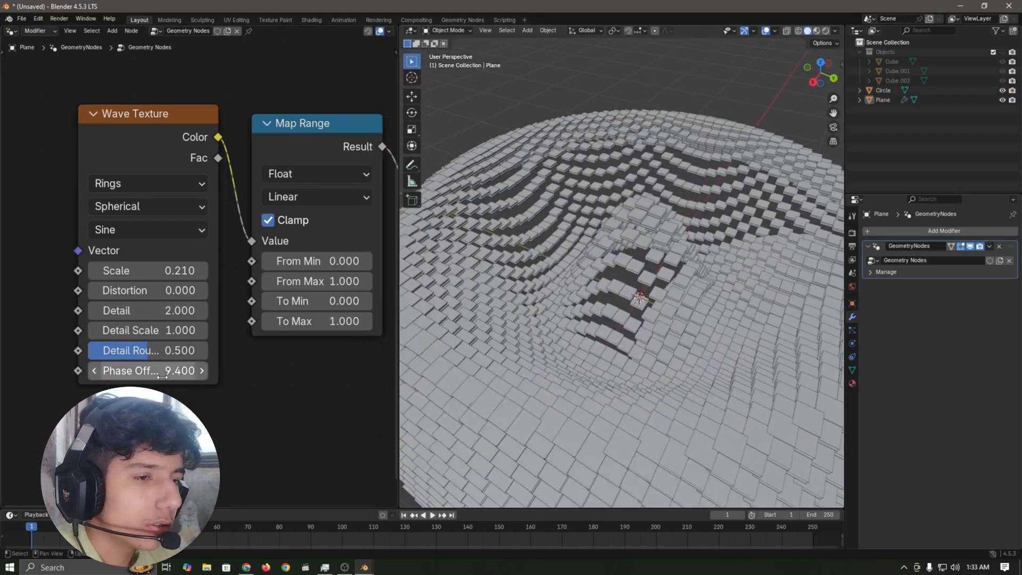
{"action": "double_click", "coordinate": [180, 369]}
{"action": "left_click_drag", "start_coordinate": [173, 370], "coordinate": [222, 370]}
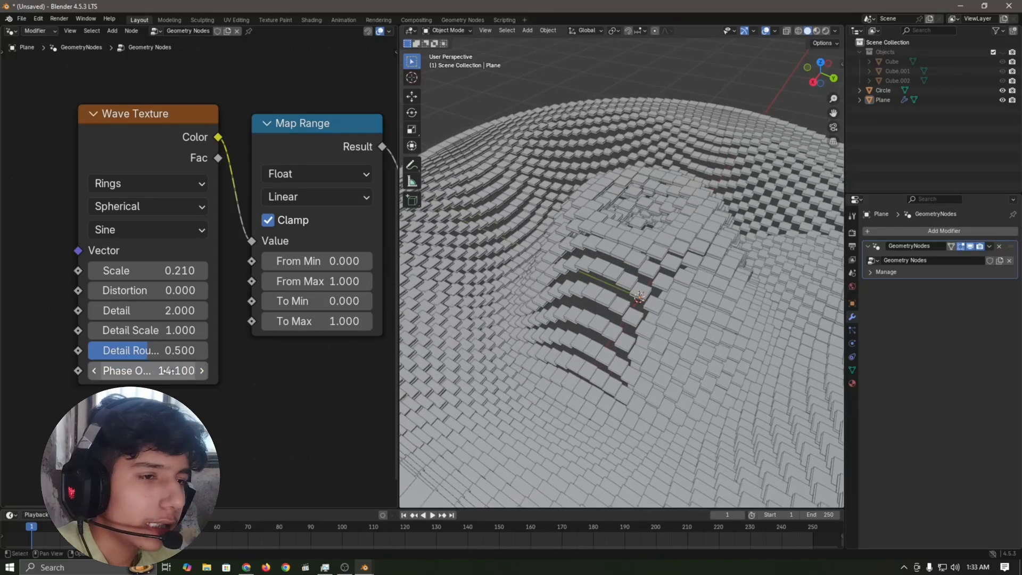
{"action": "mouse_move", "coordinate": [166, 271]}
{"action": "left_mouse_down"}
{"action": "mouse_move", "coordinate": [137, 271]}
{"action": "mouse_move", "coordinate": [173, 271]}
{"action": "left_mouse_up"}
Step: Lower the Map Range node's To Max value to 0.8 and inspect the central slabs up close
{"action": "scroll", "coordinate": [298, 378], "scroll_direction": "down", "scroll_amount": 4}
{"action": "middle_click_drag", "start_coordinate": [301, 379], "coordinate": [285, 381]}
{"action": "scroll", "coordinate": [282, 378], "scroll_direction": "up", "scroll_amount": 3}
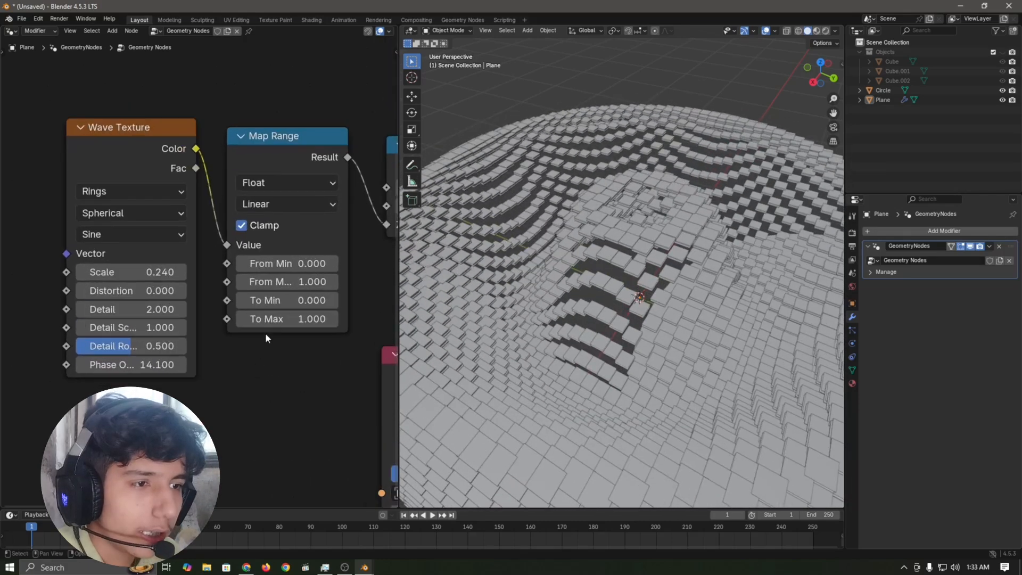
{"action": "mouse_move", "coordinate": [278, 320]}
{"action": "left_mouse_down"}
{"action": "mouse_move", "coordinate": [300, 319]}
{"action": "mouse_move", "coordinate": [262, 320]}
{"action": "mouse_move", "coordinate": [275, 319]}
{"action": "left_mouse_up"}
{"action": "scroll", "coordinate": [629, 282], "scroll_direction": "up", "scroll_amount": 6}
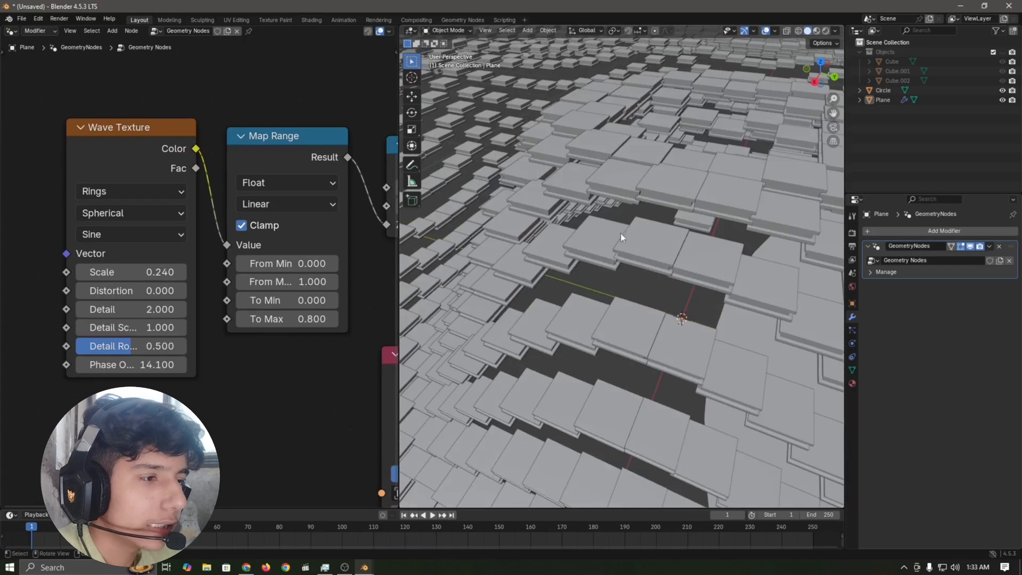
{"action": "scroll", "coordinate": [632, 332], "scroll_direction": "down", "scroll_amount": 1}
Step: Hide the circle in the viewport, keep the instanced plane selected and collapse the Objects collection in the outliner
{"action": "left_click", "coordinate": [643, 291]}
{"action": "scroll", "coordinate": [628, 255], "scroll_direction": "down", "scroll_amount": 6}
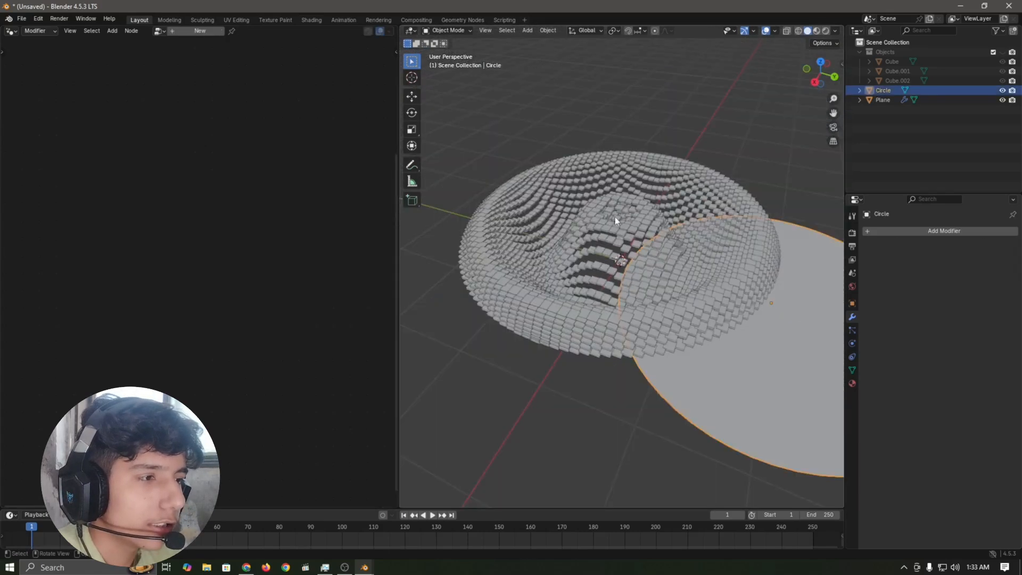
{"action": "left_click", "coordinate": [590, 237]}
{"action": "left_click", "coordinate": [1002, 90]}
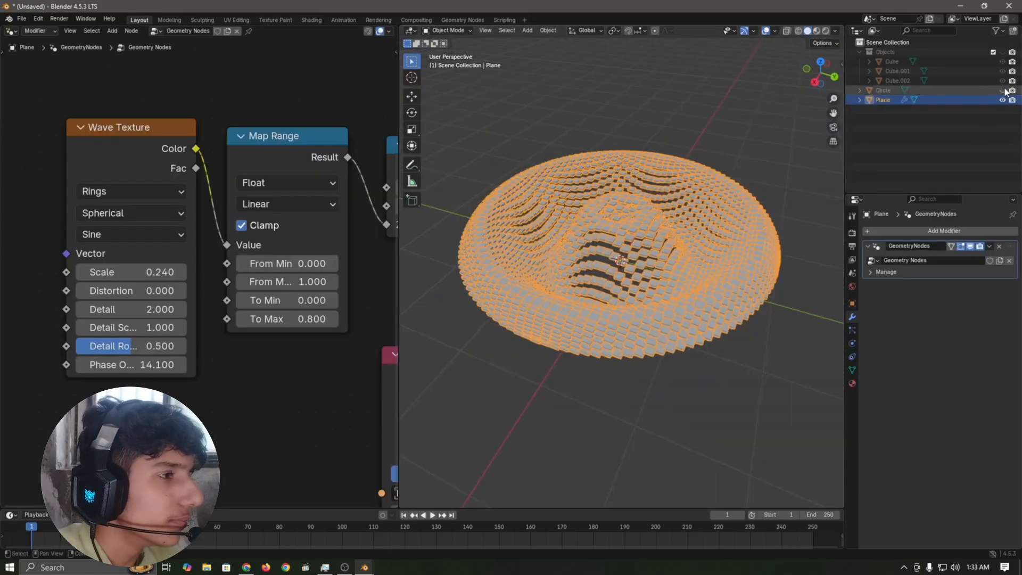
{"action": "left_click", "coordinate": [860, 52]}
Step: Duplicate the instanced plane and move the copy about 0.026 m down along Z to fill the gaps between slabs
{"action": "scroll", "coordinate": [678, 244], "scroll_direction": "up", "scroll_amount": 5}
{"action": "scroll", "coordinate": [675, 208], "scroll_direction": "up", "scroll_amount": 2}
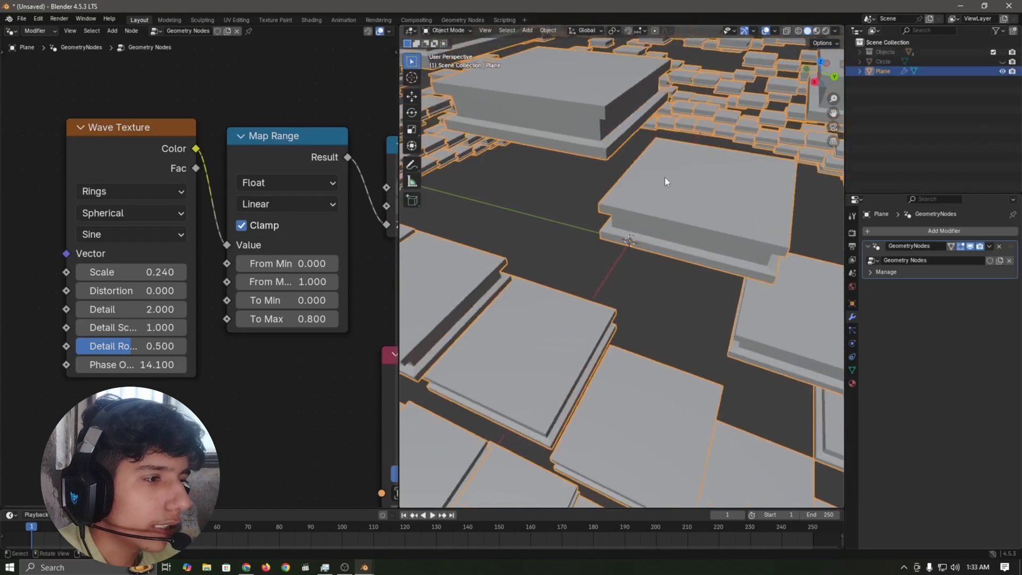
{"action": "scroll", "coordinate": [665, 177], "scroll_direction": "down", "scroll_amount": 6}
{"action": "scroll", "coordinate": [675, 197], "scroll_direction": "up", "scroll_amount": 8}
{"action": "scroll", "coordinate": [685, 229], "scroll_direction": "down", "scroll_amount": 8}
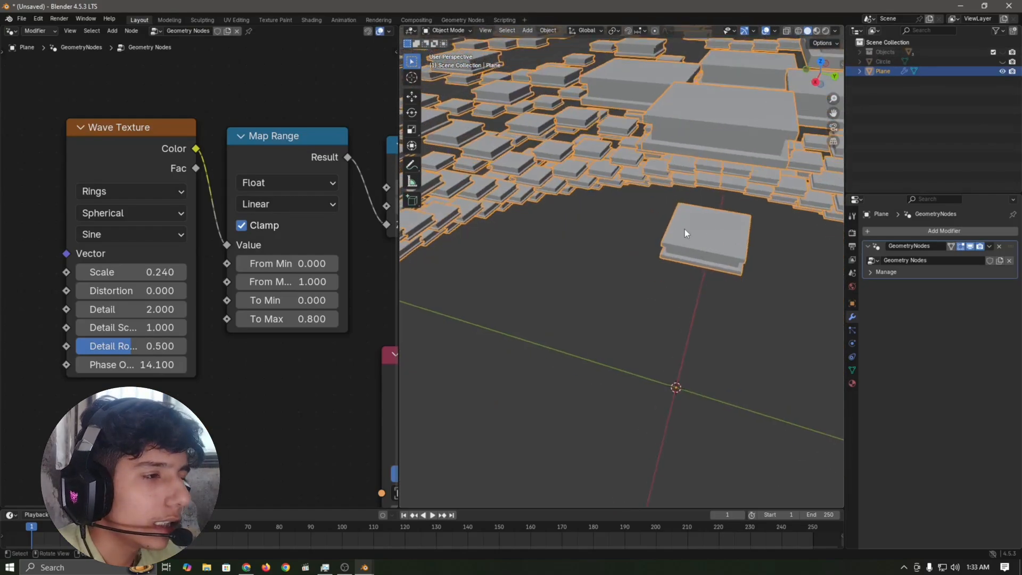
{"action": "scroll", "coordinate": [691, 247], "scroll_direction": "up", "scroll_amount": 4}
{"action": "scroll", "coordinate": [691, 247], "scroll_direction": "up", "scroll_amount": 5}
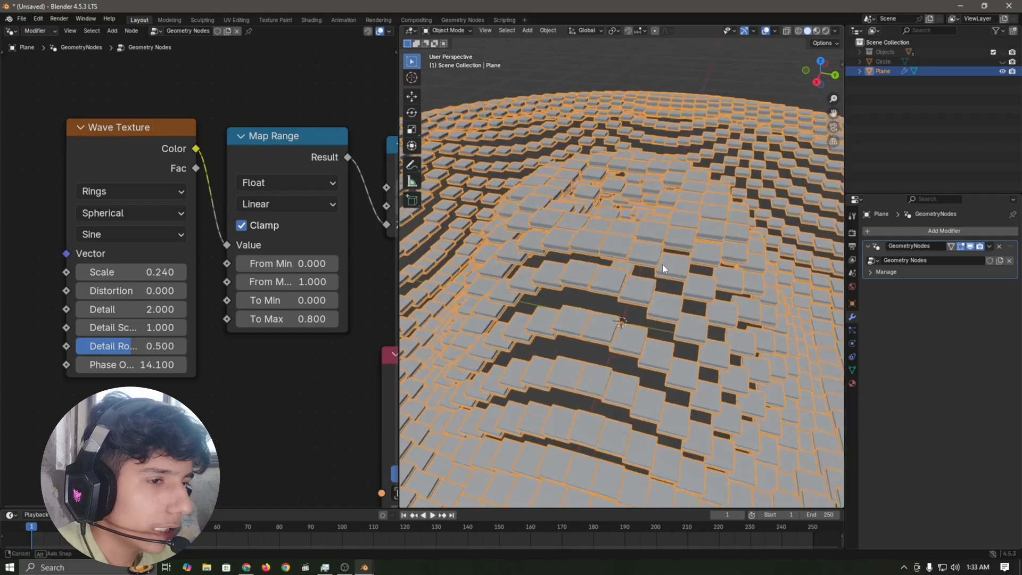
{"action": "key", "text": "shift+d"}
{"action": "key", "text": "z"}
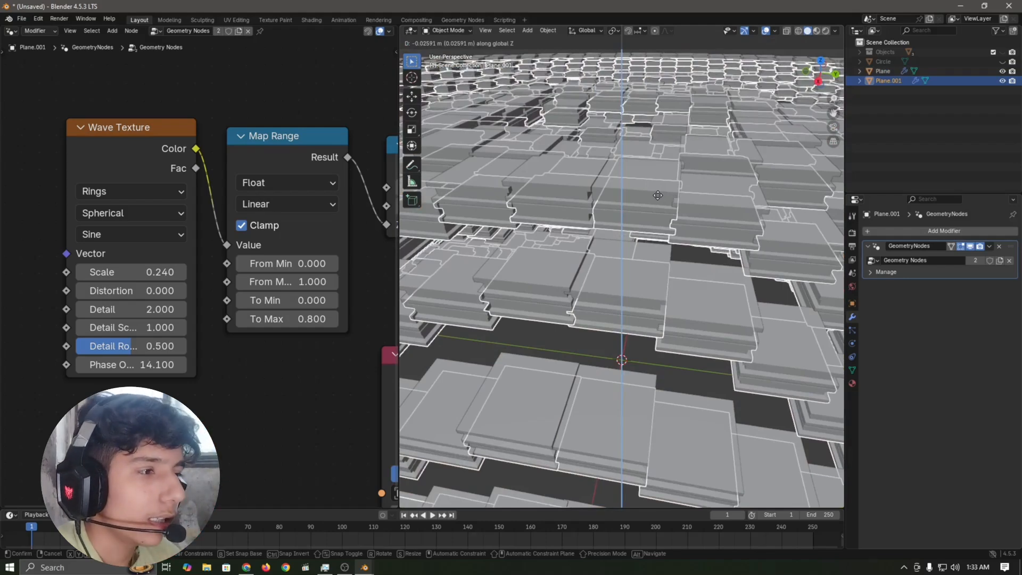
{"action": "left_click", "coordinate": [657, 196]}
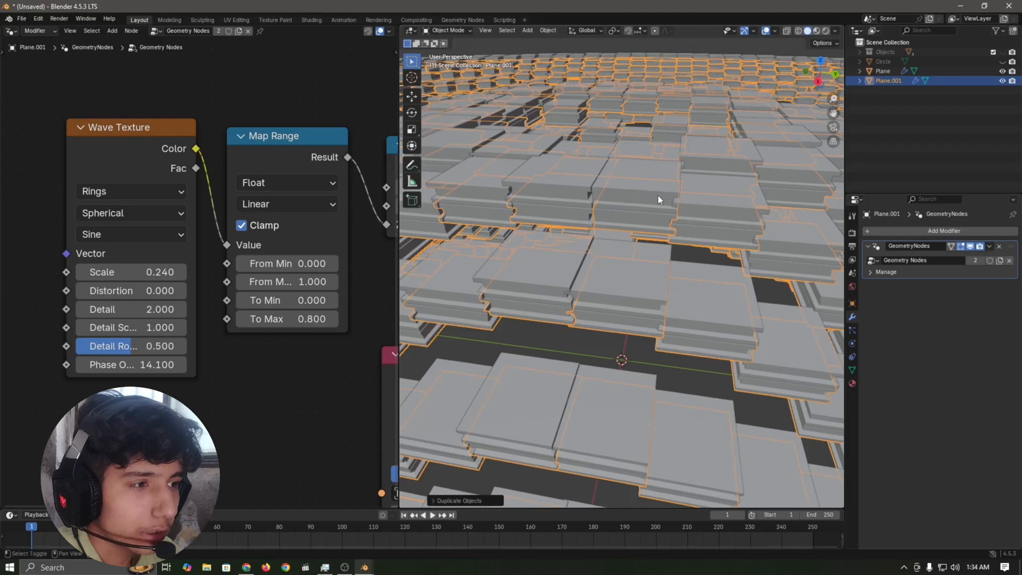
Step: Repeat the downward duplication five more times to stack further slab layers, and inspect the filled gaps
{"action": "key", "text": "shift+r"}
{"action": "key", "text": "shift+r"}
{"action": "key", "text": "shift+r"}
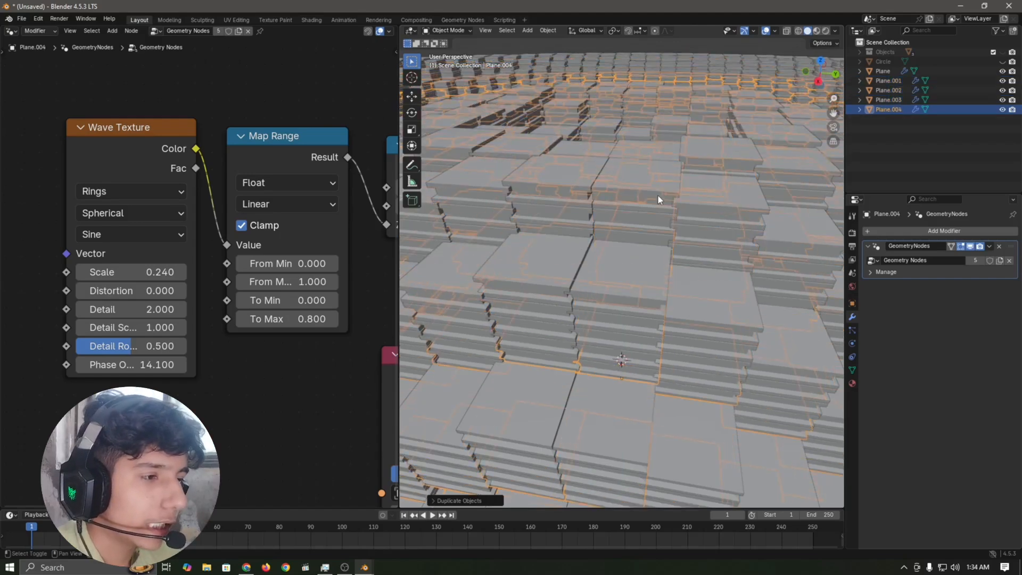
{"action": "middle_click_drag", "start_coordinate": [660, 200], "coordinate": [711, 269]}
{"action": "middle_click_drag", "start_coordinate": [695, 355], "coordinate": [705, 270], "text": "shift"}
{"action": "key", "text": "shift+r"}
{"action": "key", "text": "shift+r"}
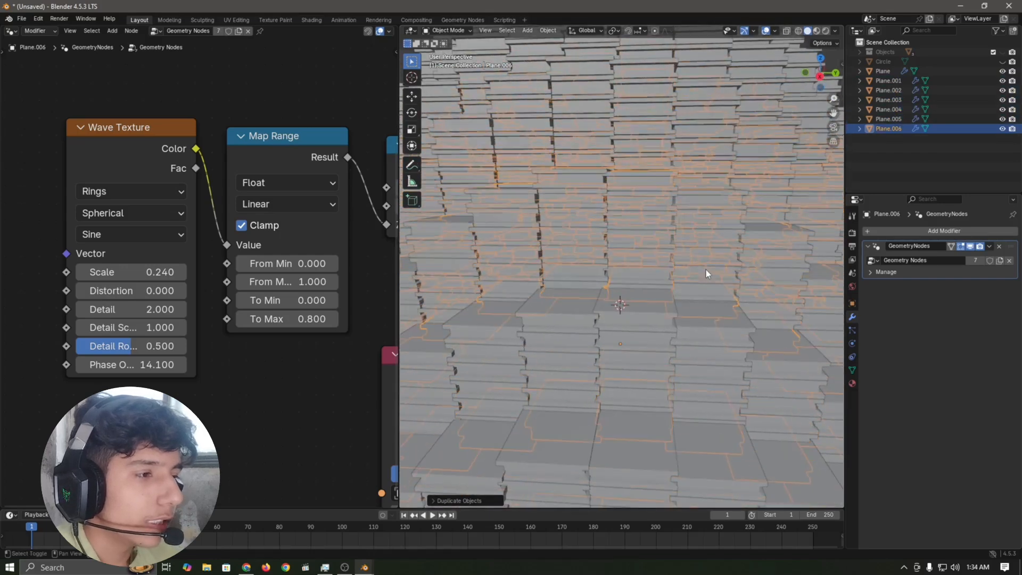
{"action": "scroll", "coordinate": [682, 239], "scroll_direction": "up", "scroll_amount": 5}
{"action": "middle_click_drag", "start_coordinate": [691, 234], "coordinate": [685, 267]}
{"action": "scroll", "coordinate": [685, 267], "scroll_direction": "down", "scroll_amount": 10}
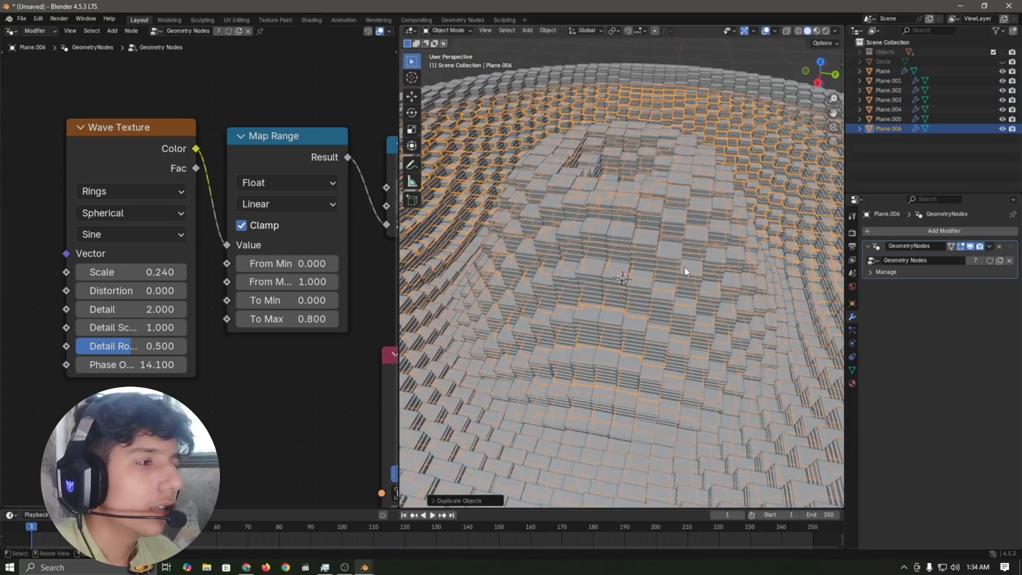
Step: Select the original plane and lower the Map Range node's To Max value to 0.6
{"action": "left_click", "coordinate": [670, 142]}
{"action": "scroll", "coordinate": [296, 385], "scroll_direction": "up", "scroll_amount": 2}
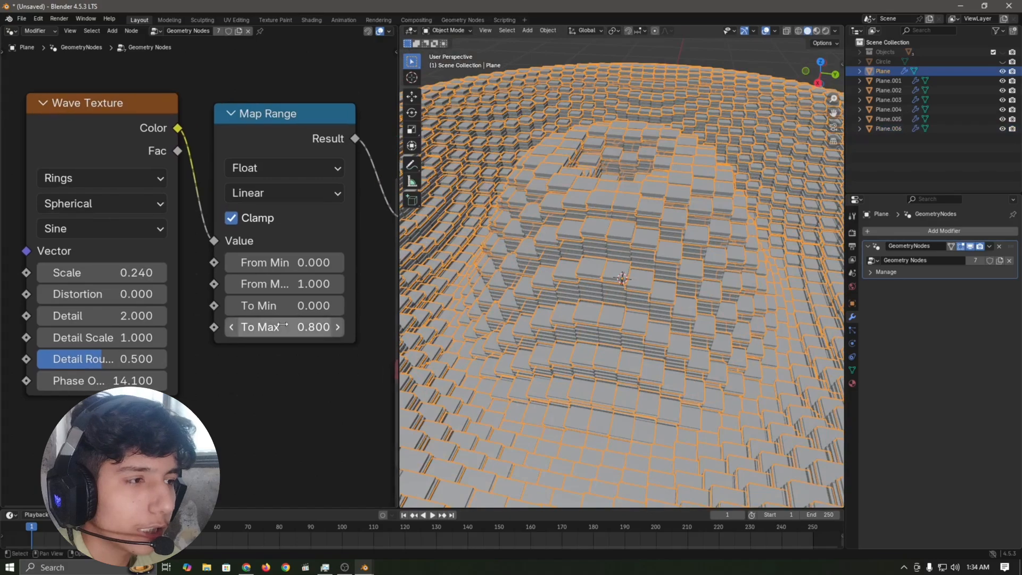
{"action": "left_click_drag", "start_coordinate": [287, 327], "coordinate": [319, 327]}
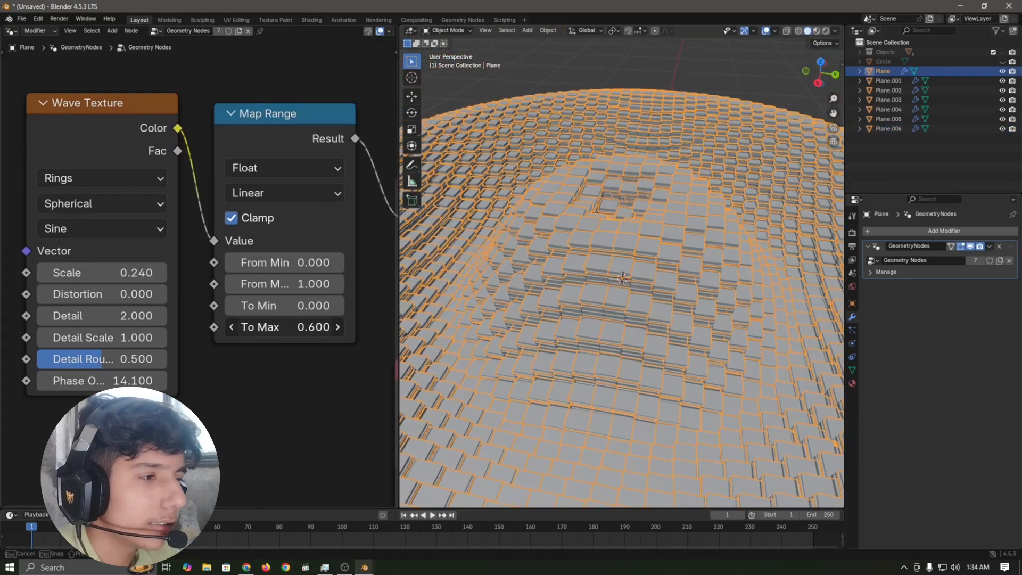
Step: Delete all six duplicated planes from Plane.001 to Plane.006, keeping only the original
{"action": "left_click", "coordinate": [893, 82]}
{"action": "left_click", "coordinate": [892, 127], "text": "shift"}
{"action": "key", "text": "Delete"}
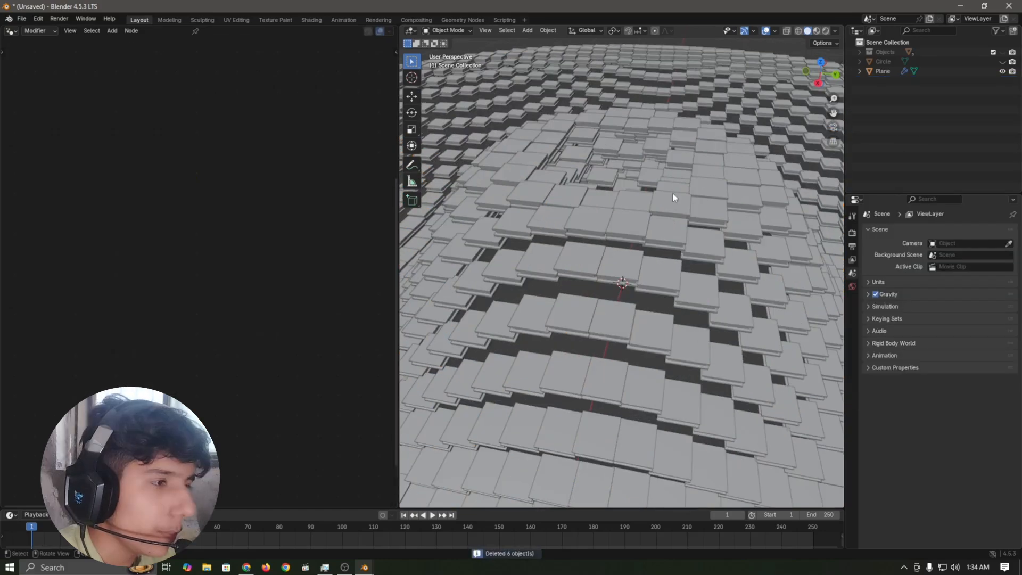
Step: Try a Map Range To Max value of 0.3 on the original plane and undo the change
{"action": "left_click", "coordinate": [721, 269]}
{"action": "left_click_drag", "start_coordinate": [306, 326], "coordinate": [302, 326]}
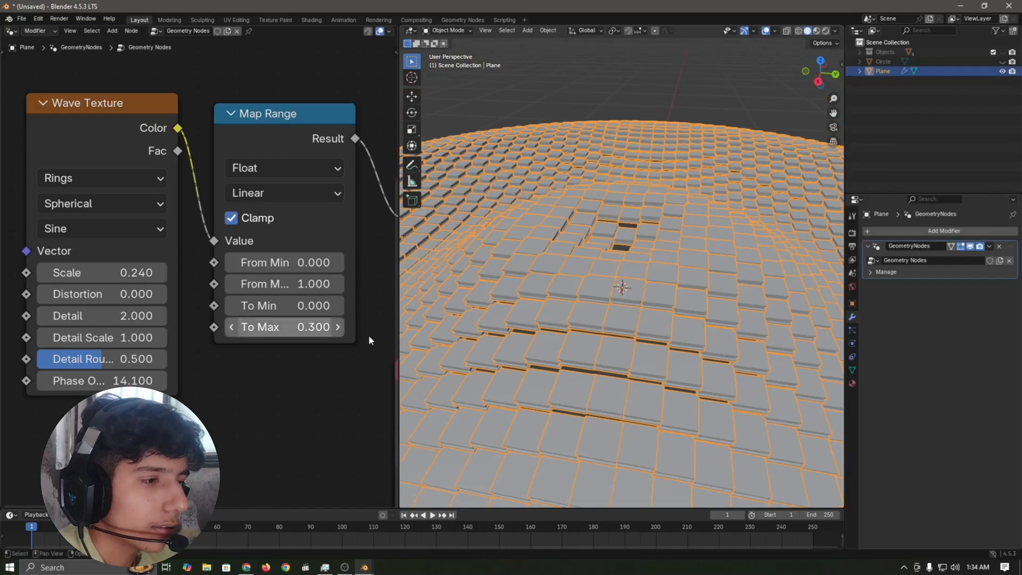
{"action": "left_click", "coordinate": [231, 323]}
{"action": "key", "text": "ctrl+z"}
{"action": "key", "text": "ctrl+z"}
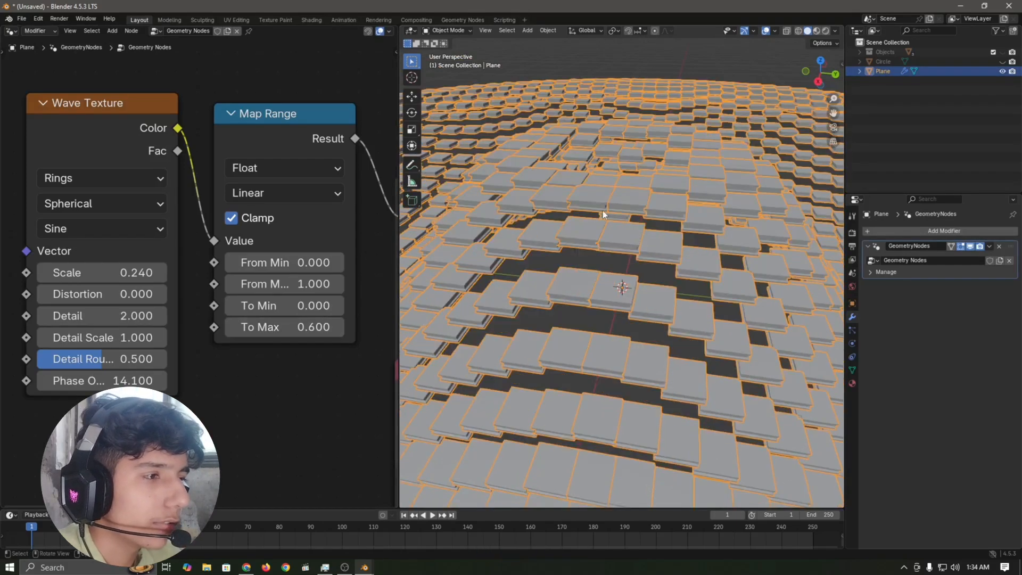
Step: Set the Map Range node's To Max value to 0.5 for a gentler slab displacement
{"action": "mouse_move", "coordinate": [298, 327]}
{"action": "left_mouse_down"}
{"action": "mouse_move", "coordinate": [276, 327]}
{"action": "mouse_move", "coordinate": [294, 326]}
{"action": "left_mouse_up"}
{"action": "scroll", "coordinate": [697, 235], "scroll_direction": "up", "scroll_amount": 2}
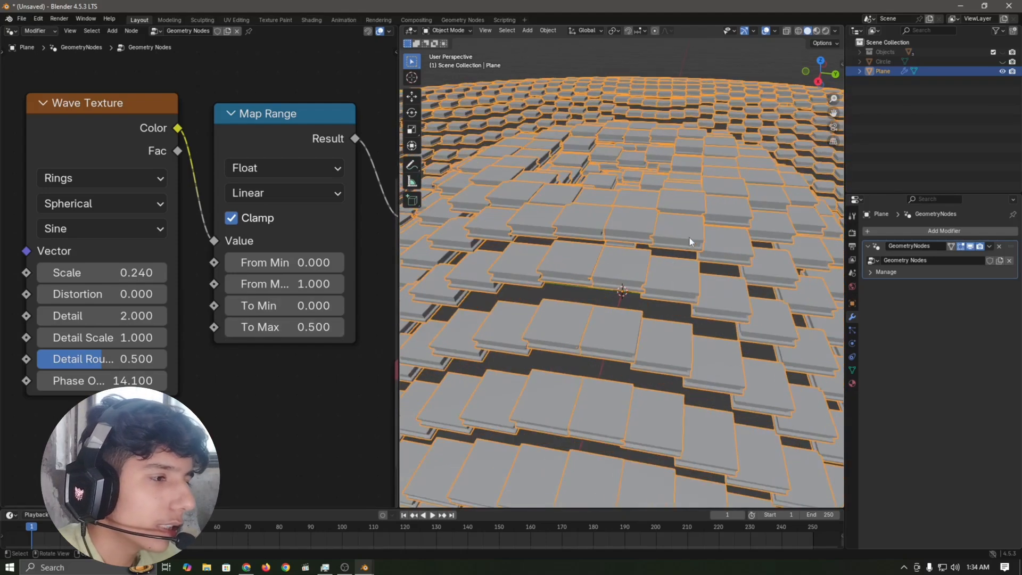
{"action": "middle_click_drag", "start_coordinate": [689, 237], "coordinate": [692, 193]}
Step: Duplicate the plane about 0.025 m down along Z and repeat the duplication twice for three stacked copies
{"action": "key", "text": "shift+d"}
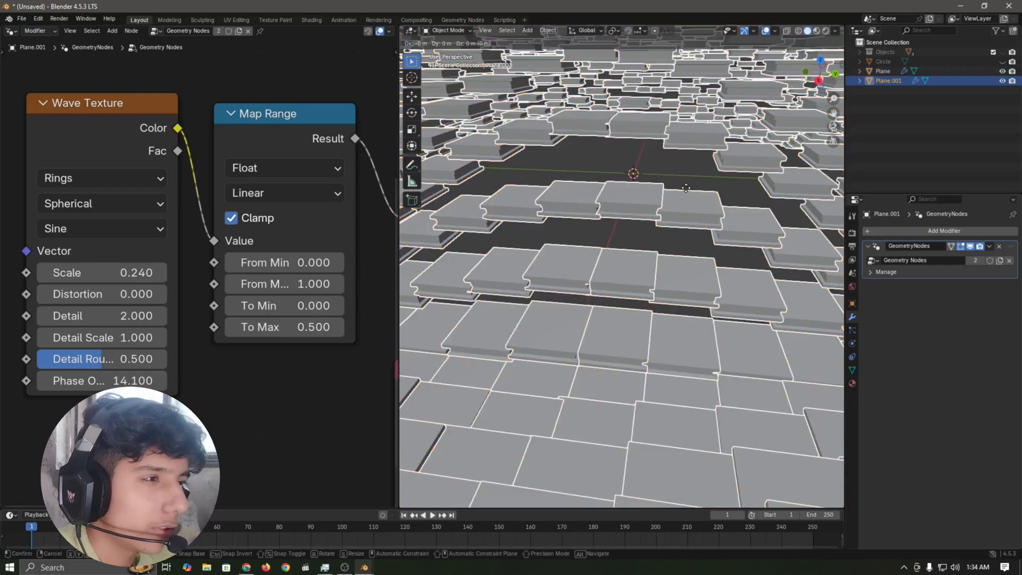
{"action": "key", "text": "z"}
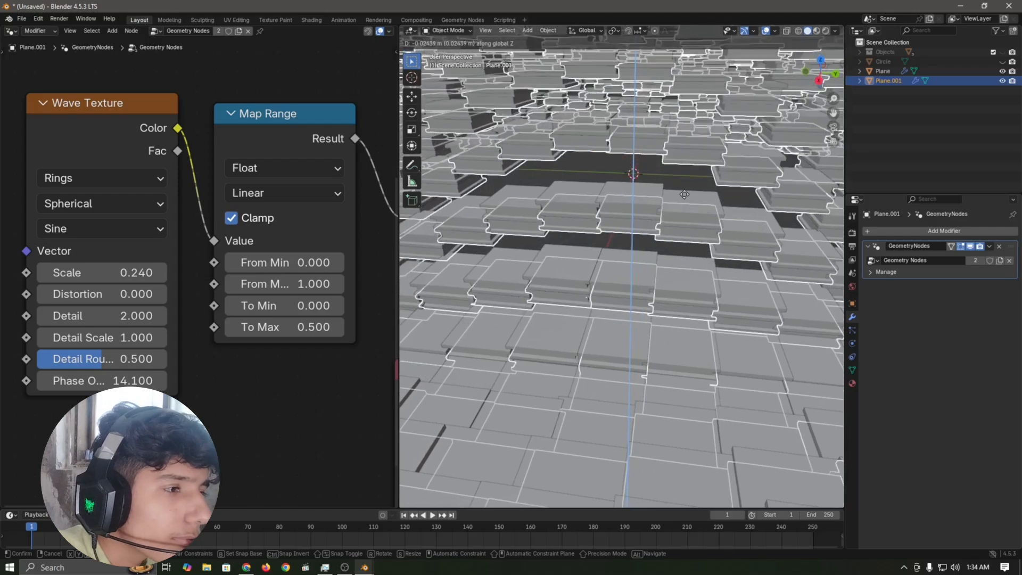
{"action": "left_click", "coordinate": [693, 206]}
{"action": "key", "text": "shift+r"}
{"action": "key", "text": "shift+r"}
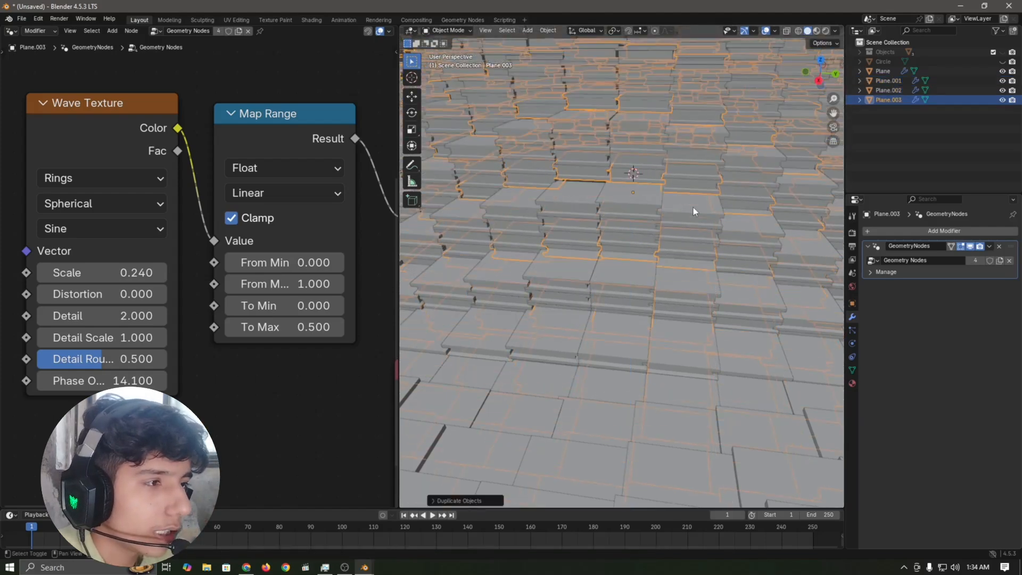
Step: Deselect the layers and inspect the stacked slabs from several angles for remaining gaps
{"action": "scroll", "coordinate": [693, 207], "scroll_direction": "down", "scroll_amount": 5}
{"action": "scroll", "coordinate": [693, 207], "scroll_direction": "up", "scroll_amount": 8}
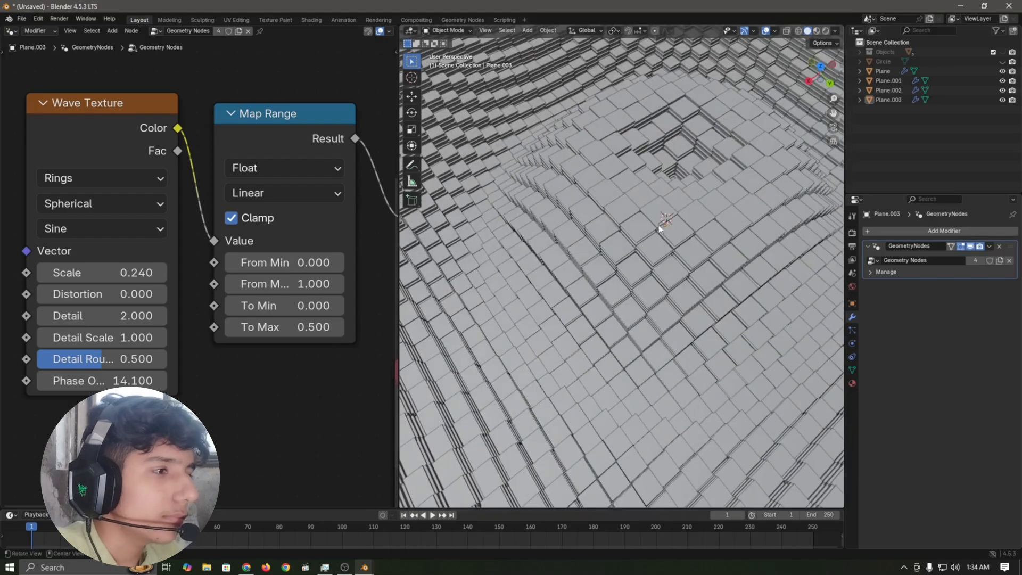
{"action": "left_click", "coordinate": [714, 141]}
{"action": "middle_click_drag", "start_coordinate": [714, 142], "coordinate": [684, 227]}
{"action": "left_click", "coordinate": [688, 77]}
{"action": "scroll", "coordinate": [722, 211], "scroll_direction": "down", "scroll_amount": 6}
{"action": "scroll", "coordinate": [157, 240], "scroll_direction": "down", "scroll_amount": 8}
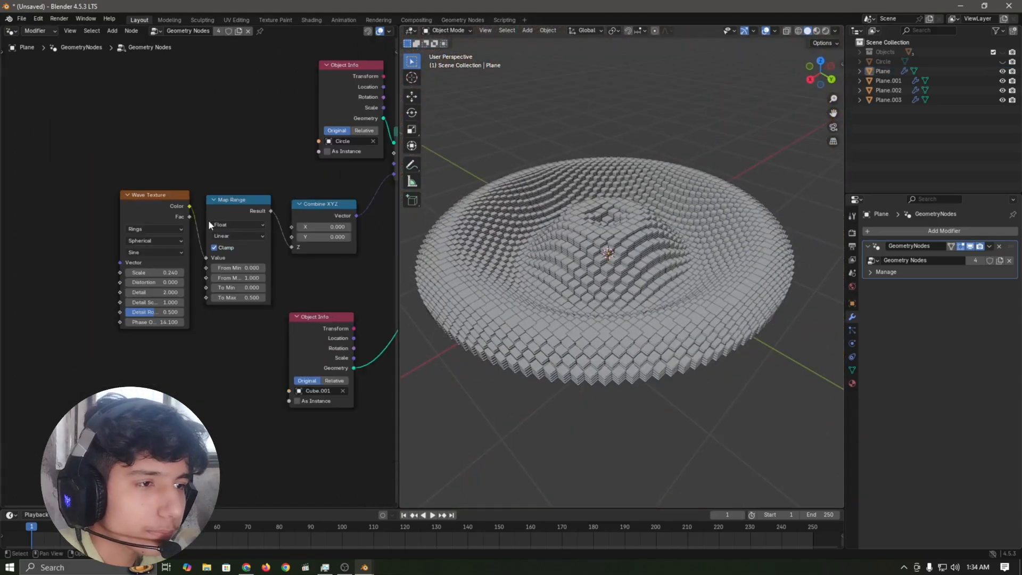
Step: Move the Cube.001 Object Info node beneath the Set Position node, beside Instance on Points
{"action": "scroll", "coordinate": [209, 221], "scroll_direction": "down", "scroll_amount": 6}
{"action": "middle_click_drag", "start_coordinate": [345, 266], "coordinate": [257, 286]}
{"action": "left_click_drag", "start_coordinate": [195, 316], "coordinate": [259, 252]}
Step: Switch the viewport to Material Preview shading and inspect the glowing bands across the slabs
{"action": "scroll", "coordinate": [652, 183], "scroll_direction": "up", "scroll_amount": 2}
{"action": "middle_click_drag", "start_coordinate": [668, 121], "coordinate": [691, 126], "text": "shift"}
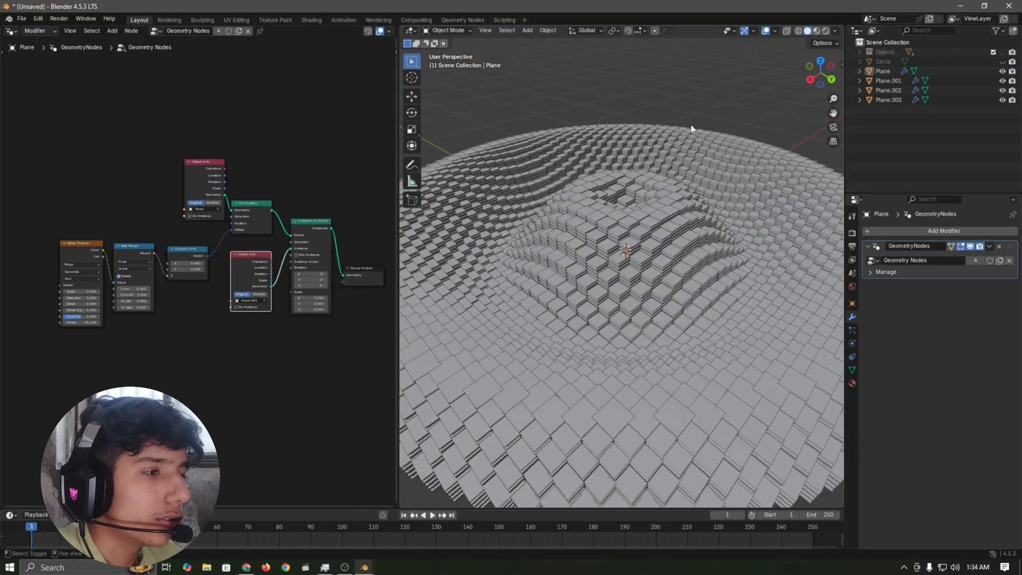
{"action": "left_click", "coordinate": [690, 280]}
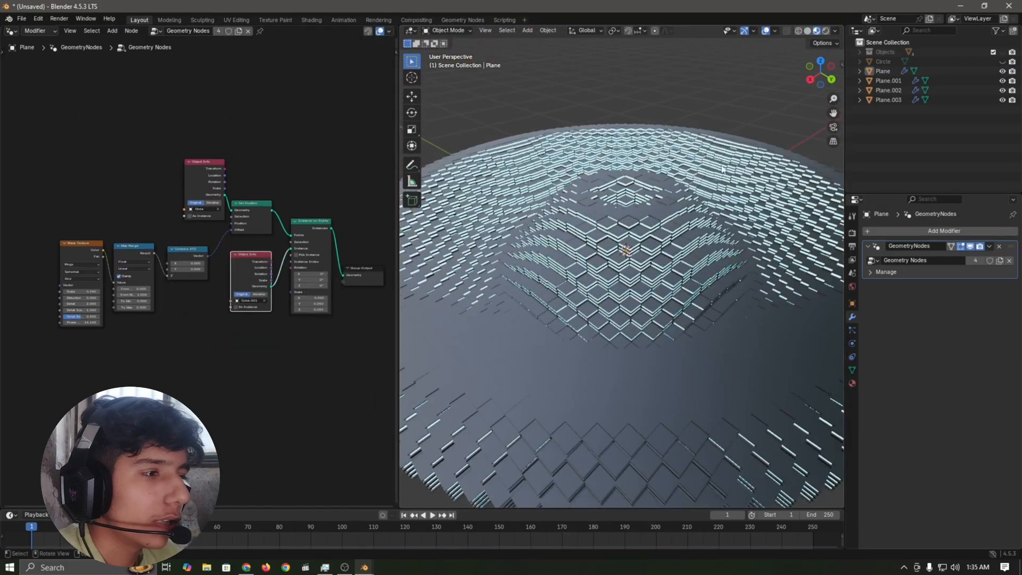
{"action": "scroll", "coordinate": [724, 172], "scroll_direction": "up", "scroll_amount": 2}
{"action": "middle_click_drag", "start_coordinate": [743, 234], "coordinate": [840, 18]}
Step: Set the viewport compositor to Always and hide the overlays to view the glow on the slabs
{"action": "left_click", "coordinate": [668, 231]}
{"action": "left_click", "coordinate": [834, 30]}
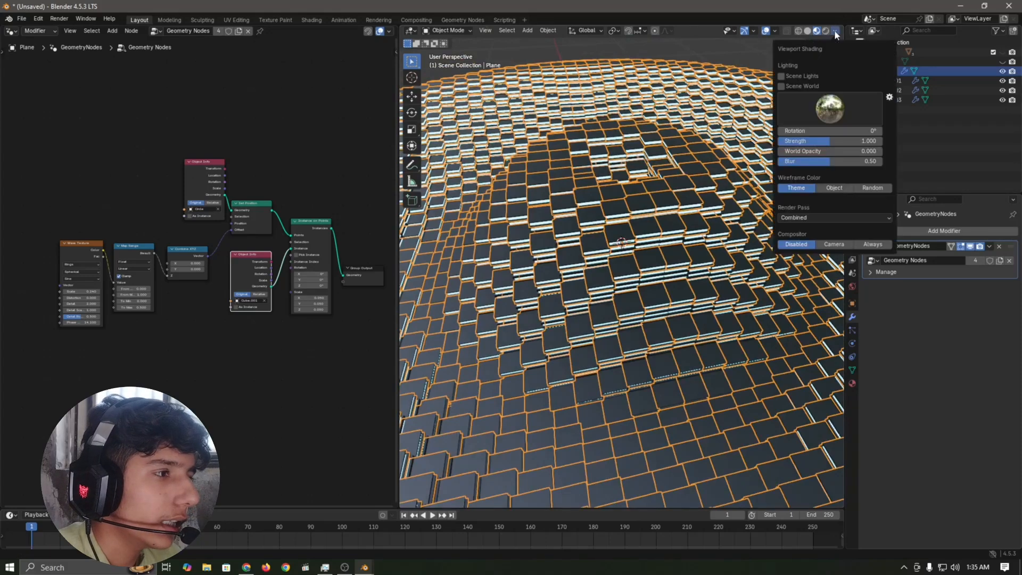
{"action": "left_click", "coordinate": [873, 244]}
{"action": "scroll", "coordinate": [666, 247], "scroll_direction": "down", "scroll_amount": 5}
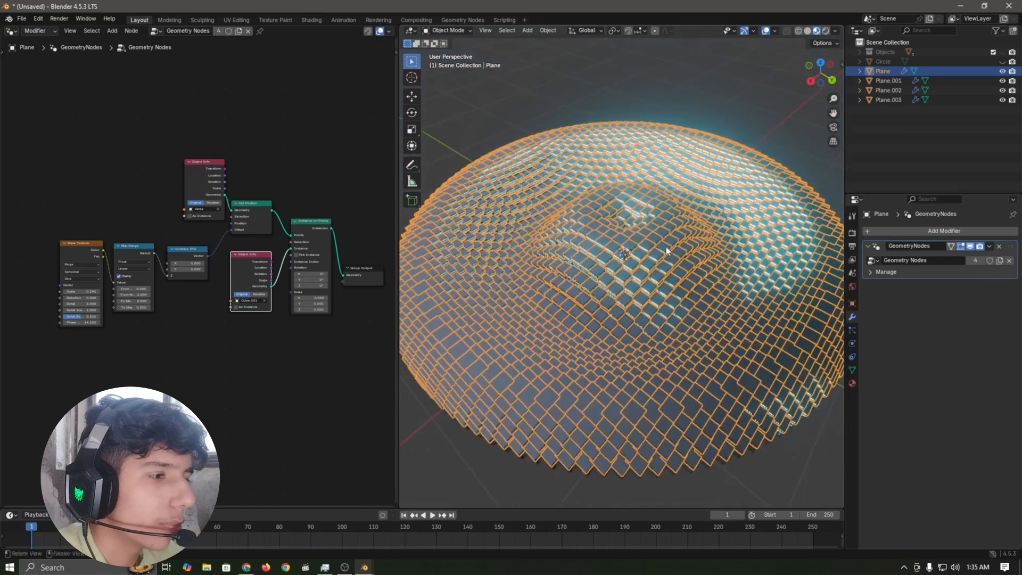
{"action": "scroll", "coordinate": [666, 247], "scroll_direction": "up", "scroll_amount": 6}
{"action": "mouse_move", "coordinate": [665, 247]}
{"action": "middle_mouse_down"}
{"action": "mouse_move", "coordinate": [629, 254]}
{"action": "mouse_move", "coordinate": [647, 253]}
{"action": "middle_mouse_up"}
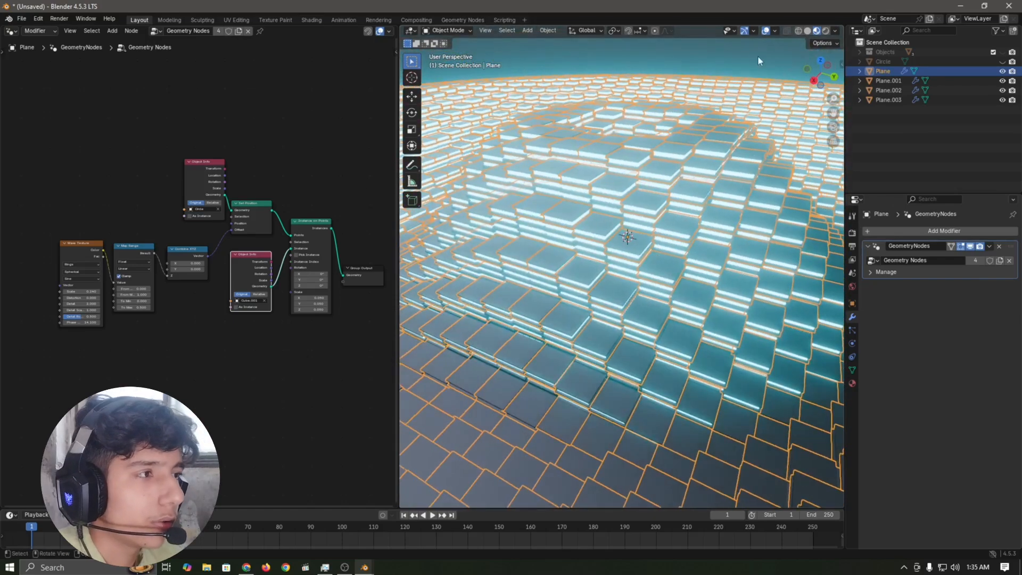
{"action": "left_click", "coordinate": [765, 31]}
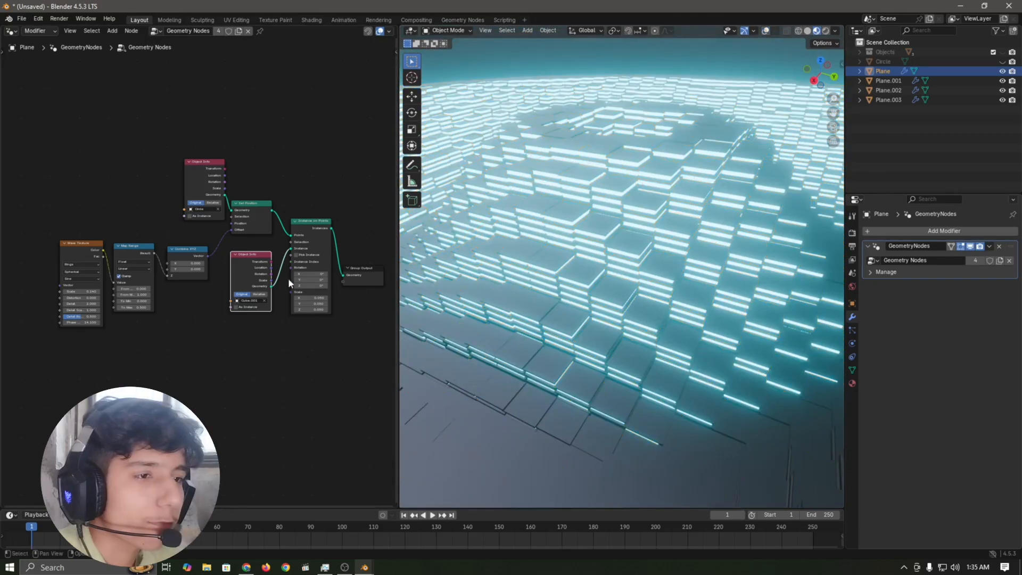
Step: Replace the Cube.001 Object Info node with a Collection Info node for Objects, connecting its Instances to the Instance input
{"action": "scroll", "coordinate": [213, 317], "scroll_direction": "up", "scroll_amount": 5}
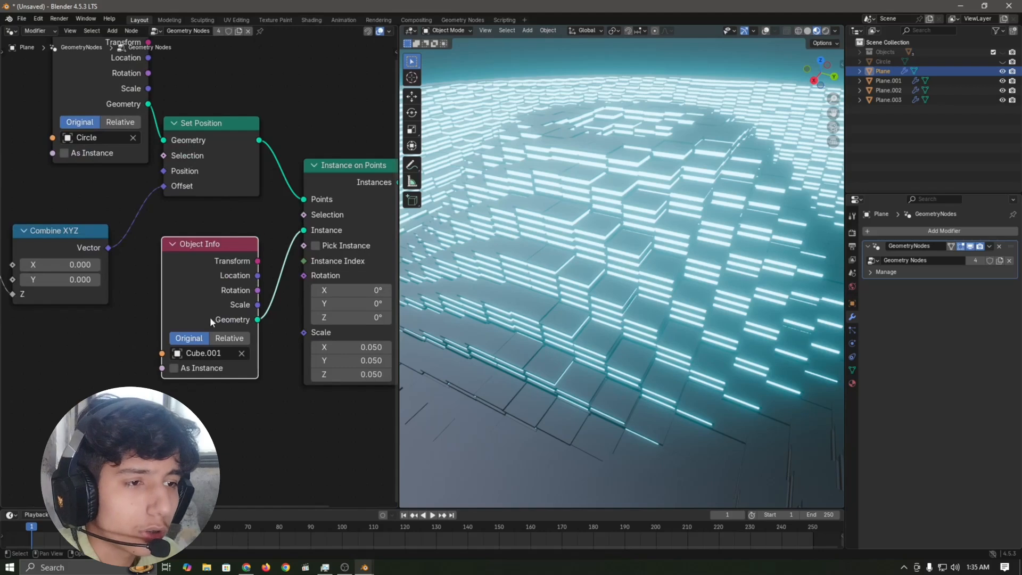
{"action": "key", "text": "x"}
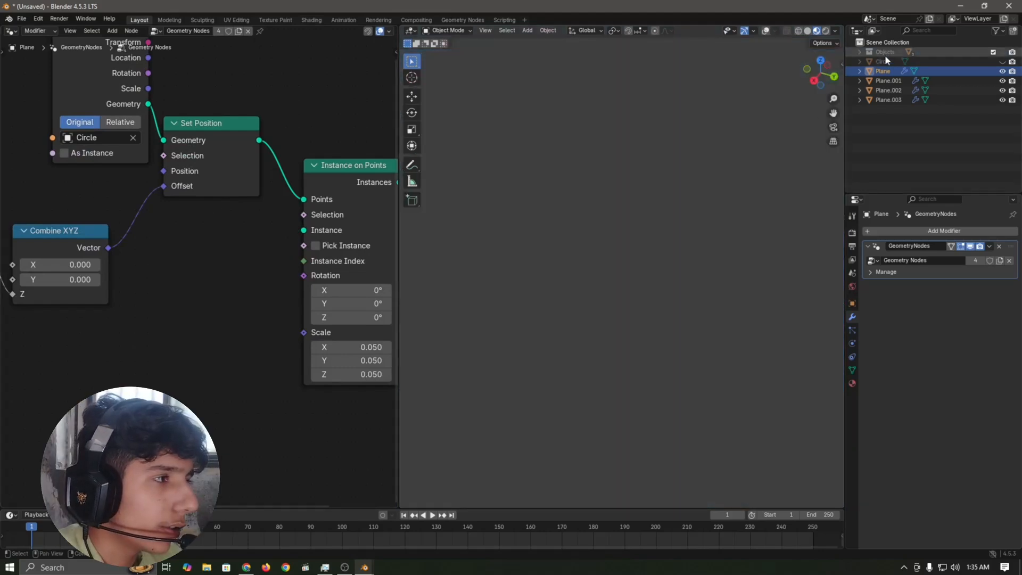
{"action": "left_click_drag", "start_coordinate": [884, 53], "coordinate": [207, 271]}
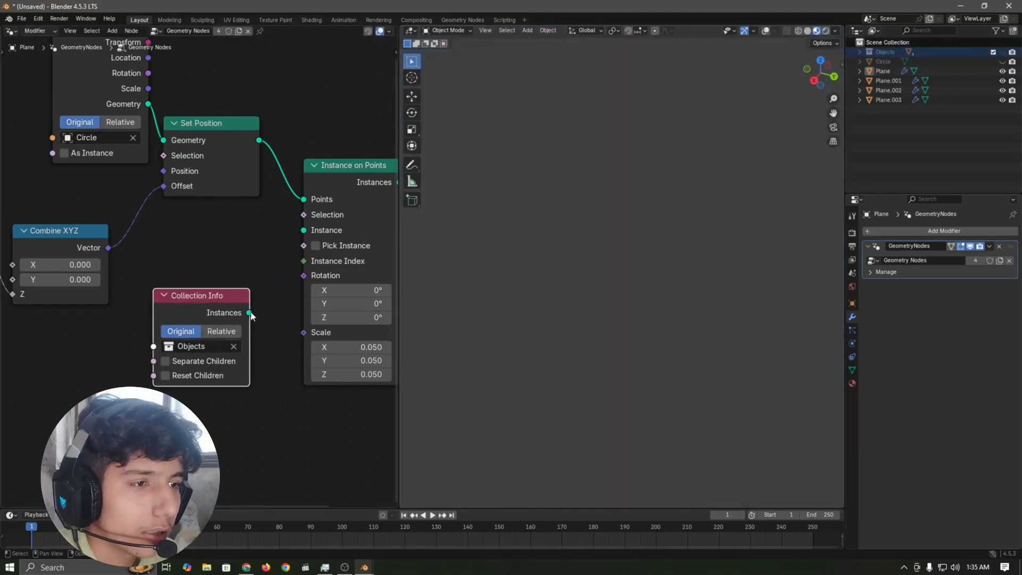
{"action": "left_click_drag", "start_coordinate": [363, 257], "coordinate": [364, 257]}
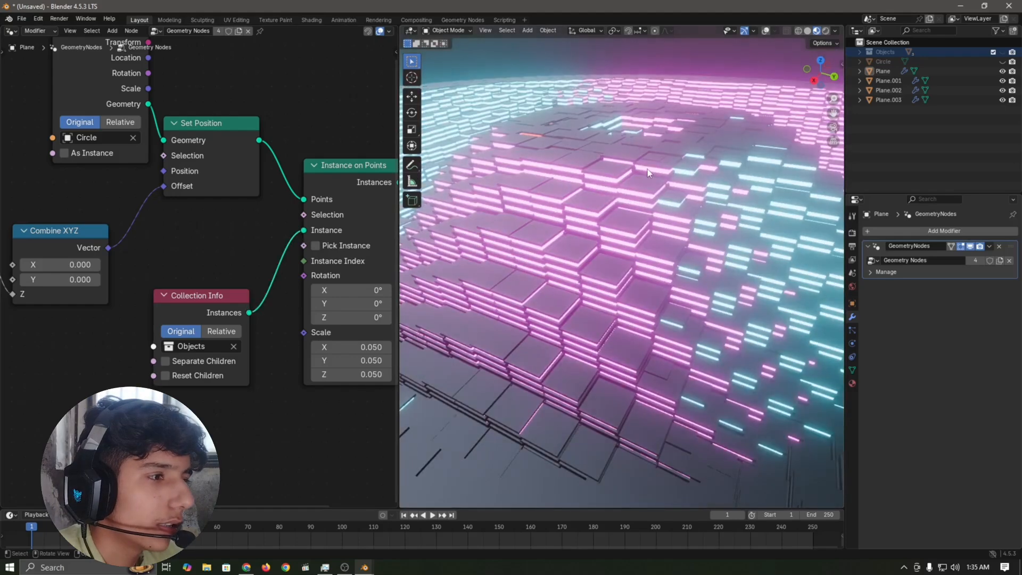
Step: Switch the viewport to Solid shading and turn the overlays back on
{"action": "middle_click_drag", "start_coordinate": [647, 168], "coordinate": [608, 223]}
{"action": "middle_click_drag", "start_coordinate": [578, 296], "coordinate": [683, 288]}
{"action": "left_click", "coordinate": [807, 31]}
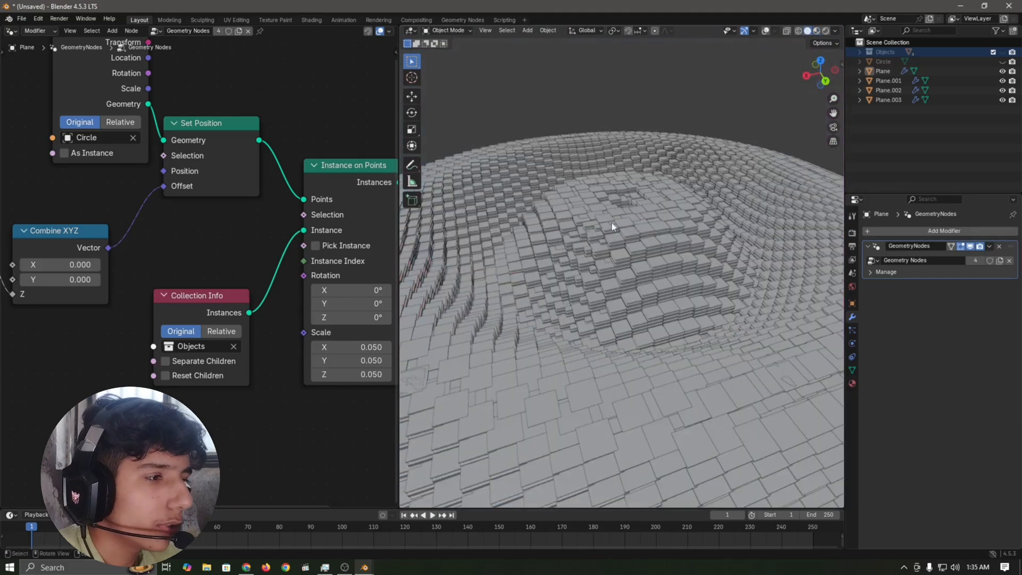
{"action": "scroll", "coordinate": [679, 230], "scroll_direction": "up", "scroll_amount": 2}
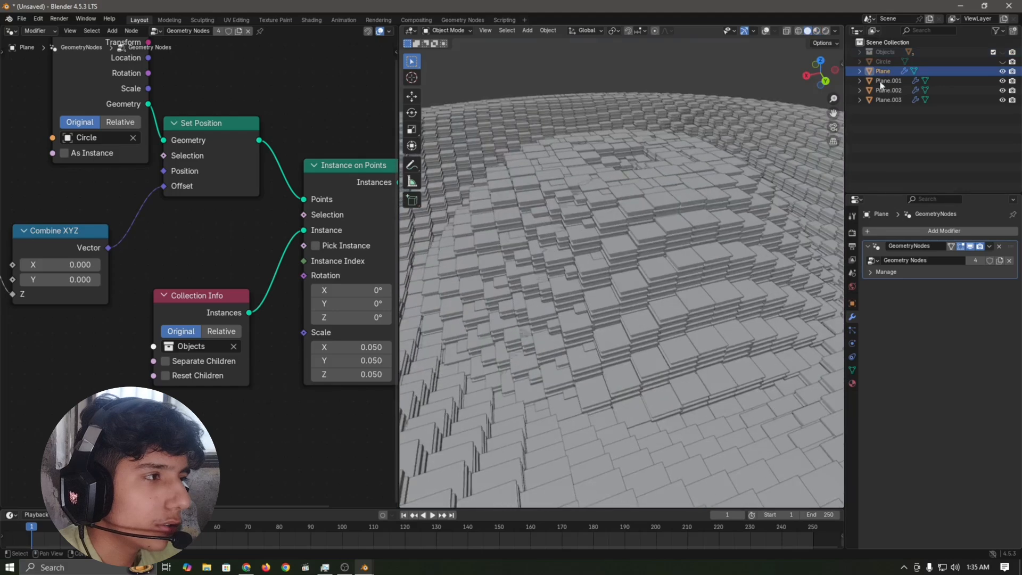
{"action": "left_click", "coordinate": [766, 32]}
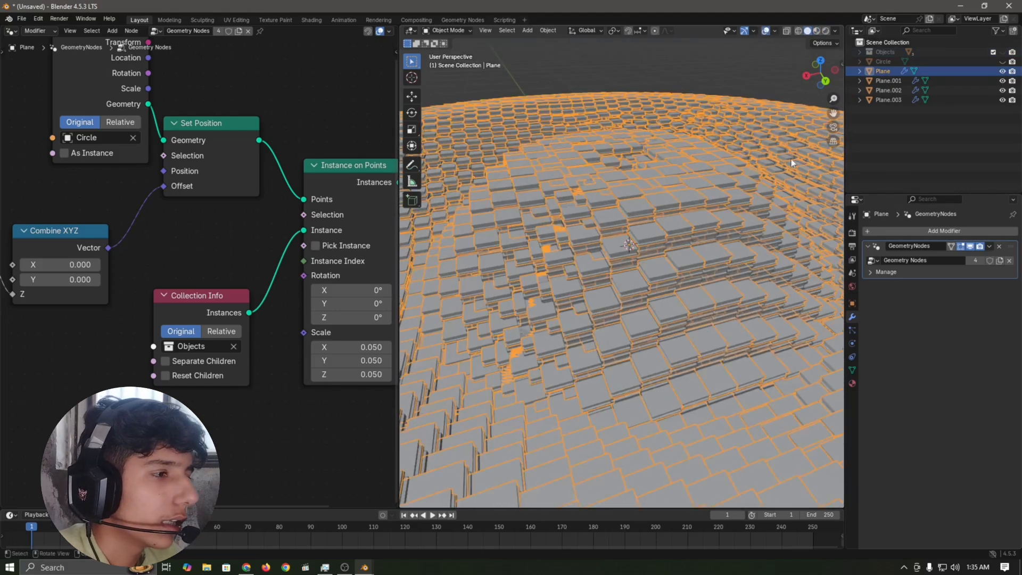
Step: Unhide the Objects collection and open the material settings of its Cube object
{"action": "left_click", "coordinate": [860, 52]}
{"action": "left_click", "coordinate": [1002, 53]}
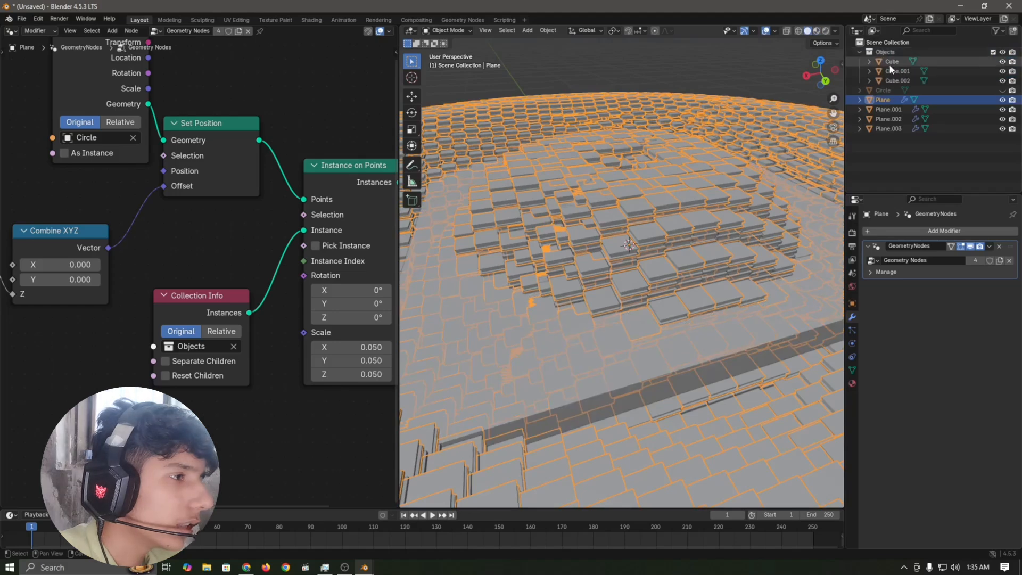
{"action": "left_click", "coordinate": [889, 61]}
{"action": "left_click", "coordinate": [851, 383]}
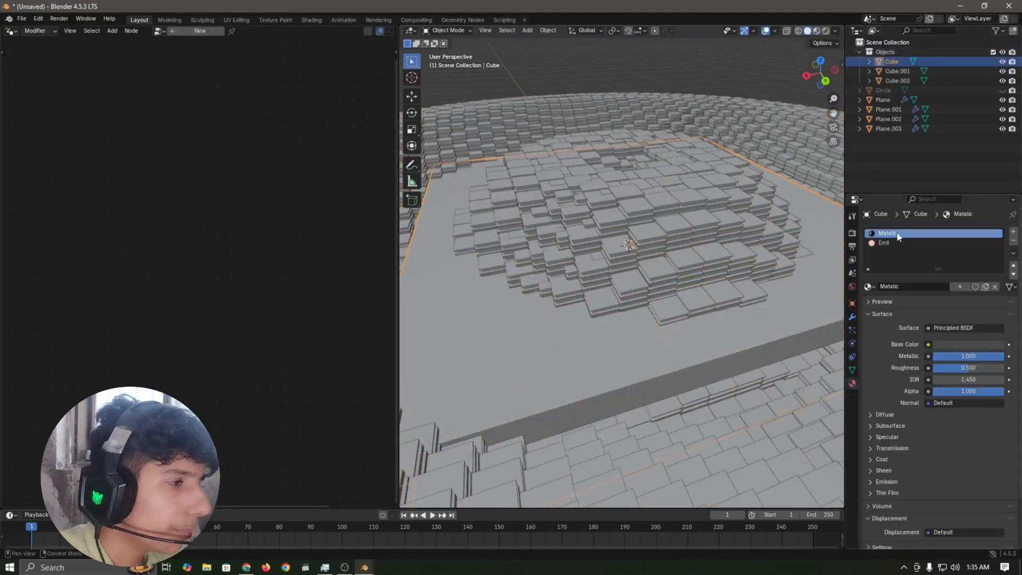
Step: Change the node area to the Shader Editor and frame the Principled BSDF node of the Cube's Matalic material
{"action": "left_click", "coordinate": [11, 31]}
{"action": "left_click", "coordinate": [88, 116]}
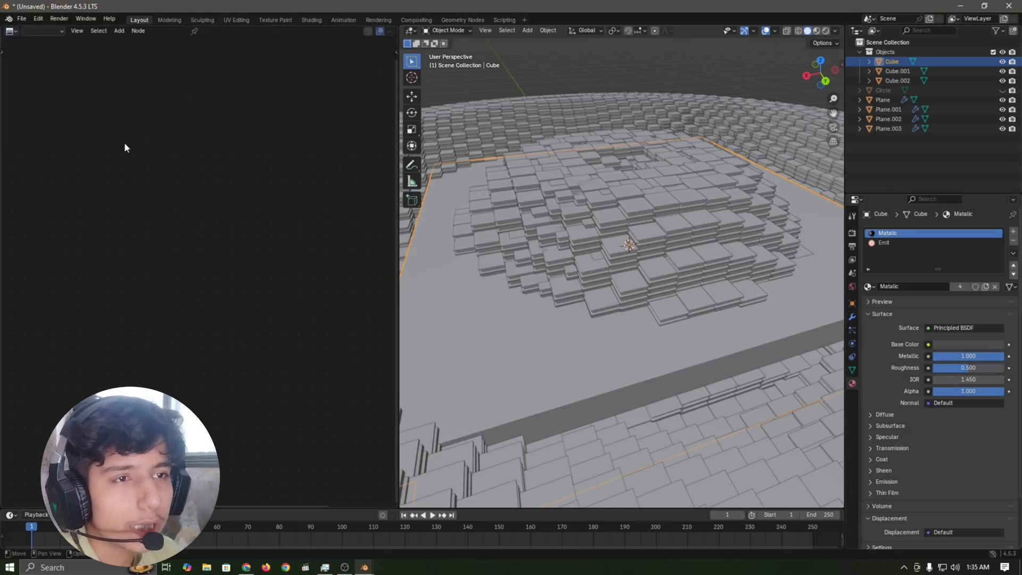
{"action": "left_click", "coordinate": [10, 30]}
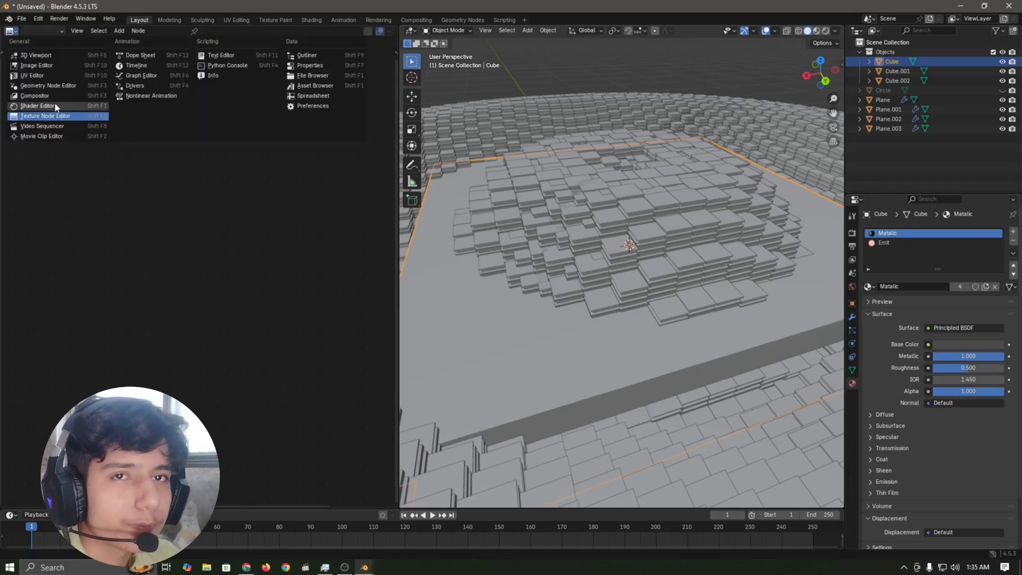
{"action": "left_click", "coordinate": [57, 113]}
{"action": "key", "text": "Home"}
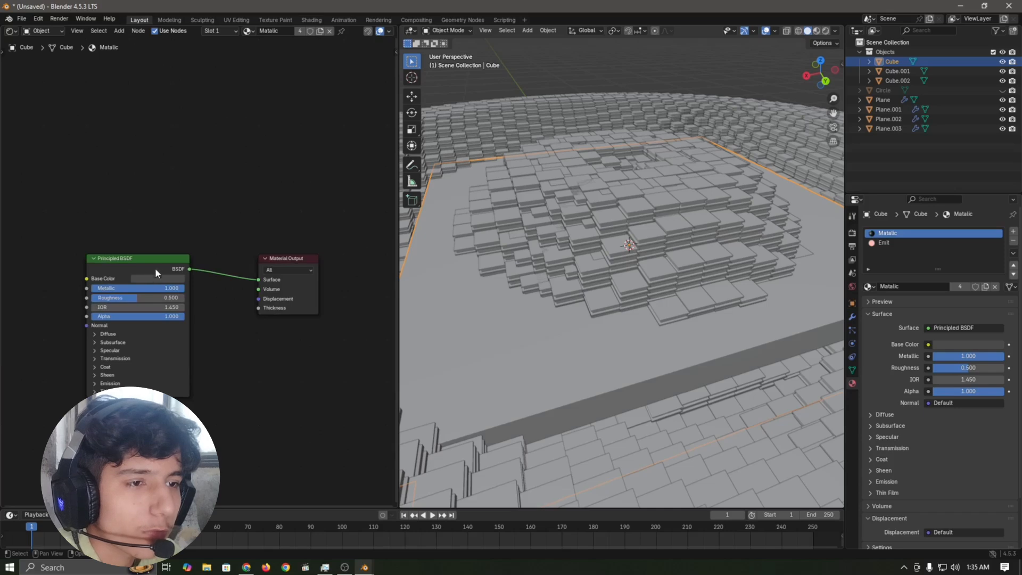
{"action": "left_click_drag", "start_coordinate": [155, 266], "coordinate": [198, 282]}
{"action": "left_click", "coordinate": [212, 249]}
{"action": "scroll", "coordinate": [199, 257], "scroll_direction": "up", "scroll_amount": 2}
{"action": "middle_click_drag", "start_coordinate": [155, 258], "coordinate": [282, 207]}
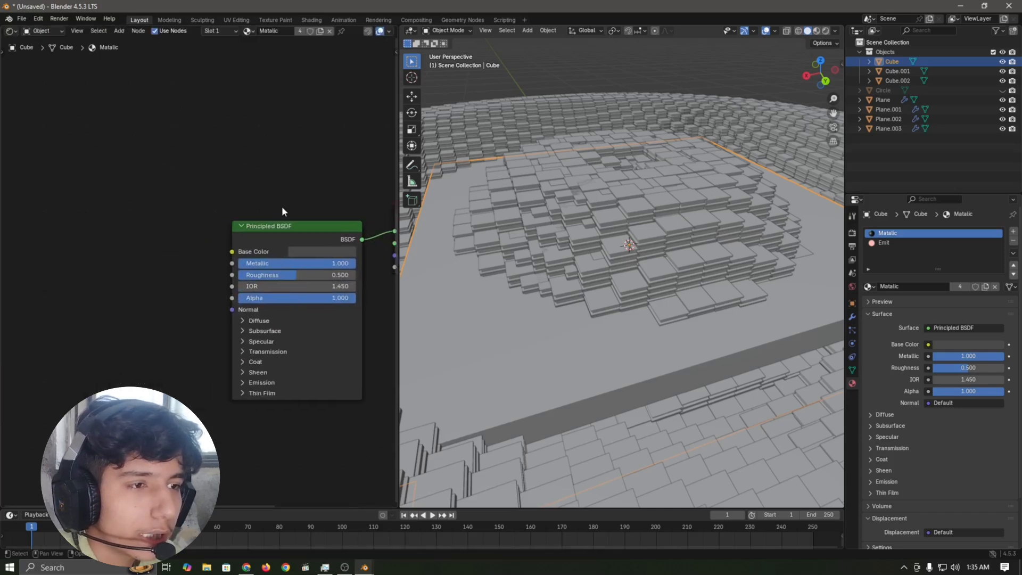
{"action": "scroll", "coordinate": [282, 206], "scroll_direction": "up", "scroll_amount": 1}
{"action": "left_click_drag", "start_coordinate": [237, 276], "coordinate": [122, 249]}
{"action": "scroll", "coordinate": [126, 207], "scroll_direction": "down", "scroll_amount": 2}
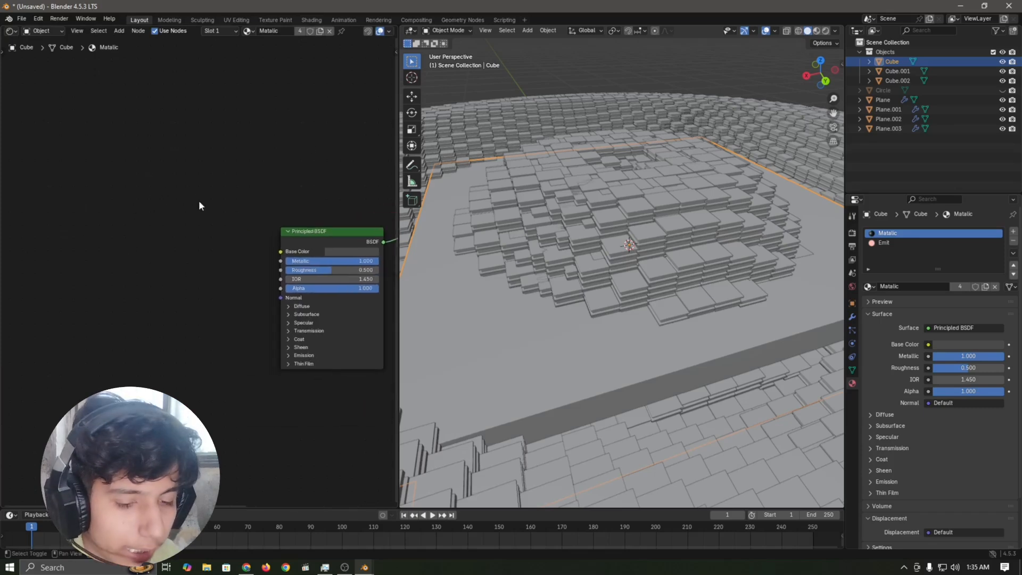
{"action": "key", "text": "shift+a"}
{"action": "type", "text": "color"}
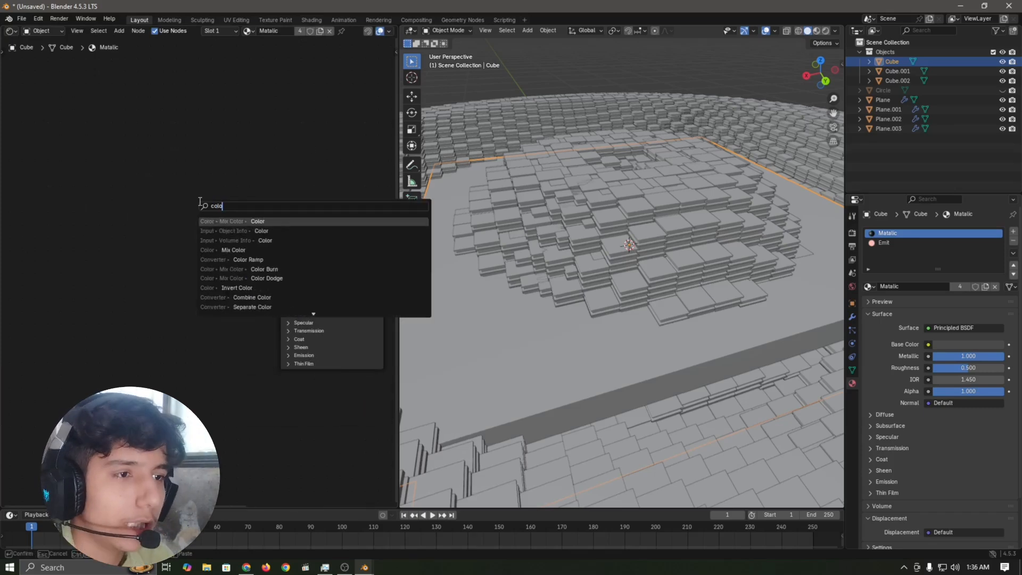
{"action": "key", "text": "Return"}
{"action": "key", "text": "x"}
Step: Add a Color Ramp node, connect its Color to the Principled BSDF's Roughness, and place it beside the shader
{"action": "key", "text": "shift+a"}
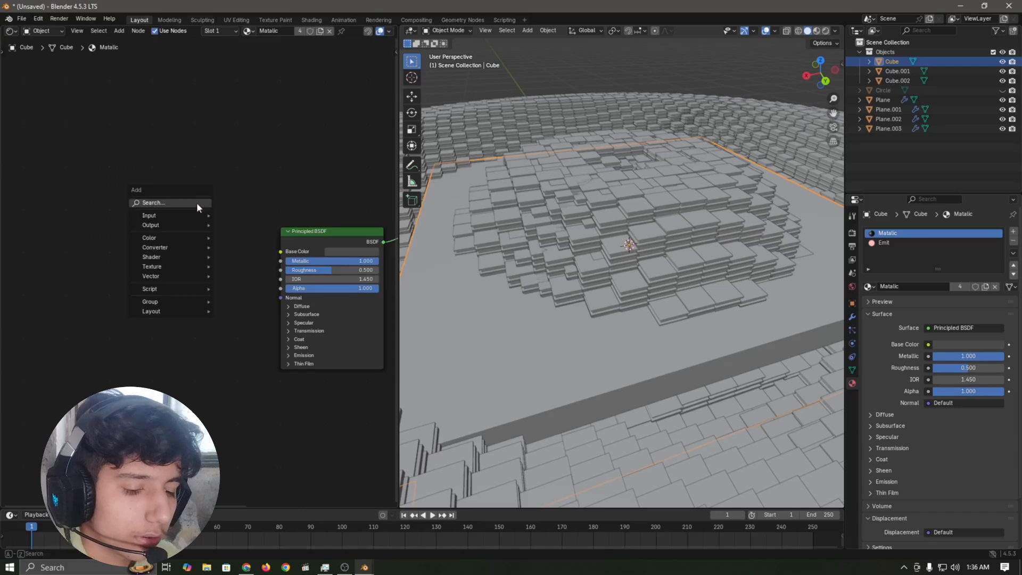
{"action": "type", "text": "color ra"}
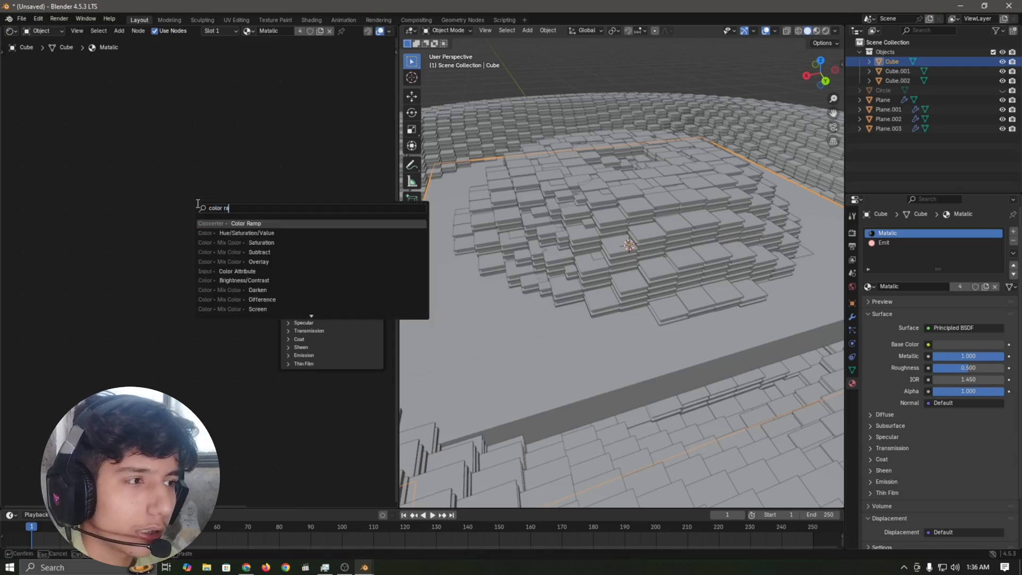
{"action": "key", "text": "Return"}
{"action": "left_click", "coordinate": [96, 287]}
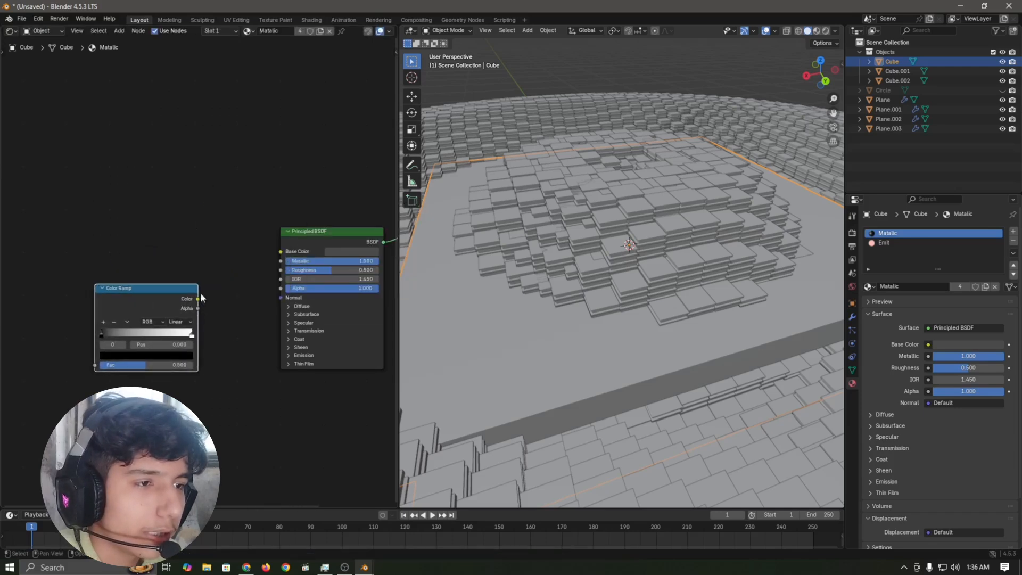
{"action": "left_click_drag", "start_coordinate": [267, 279], "coordinate": [267, 281]}
{"action": "left_click_drag", "start_coordinate": [140, 288], "coordinate": [205, 282]}
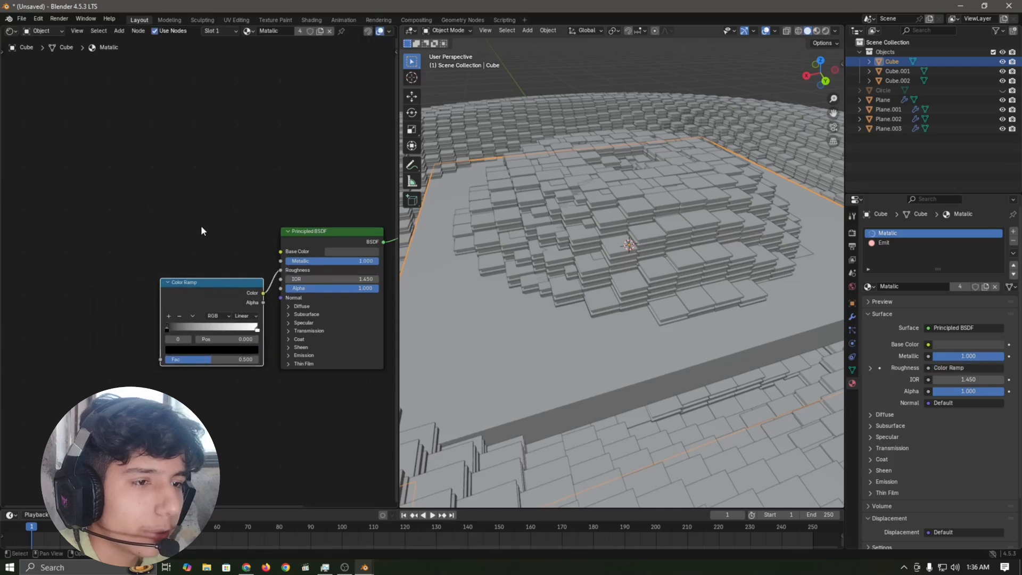
Step: Add a Noise Texture node before the Color Ramp and connect its Fac output to the ramp's Fac input
{"action": "key", "text": "shift+a"}
{"action": "type", "text": "noise"}
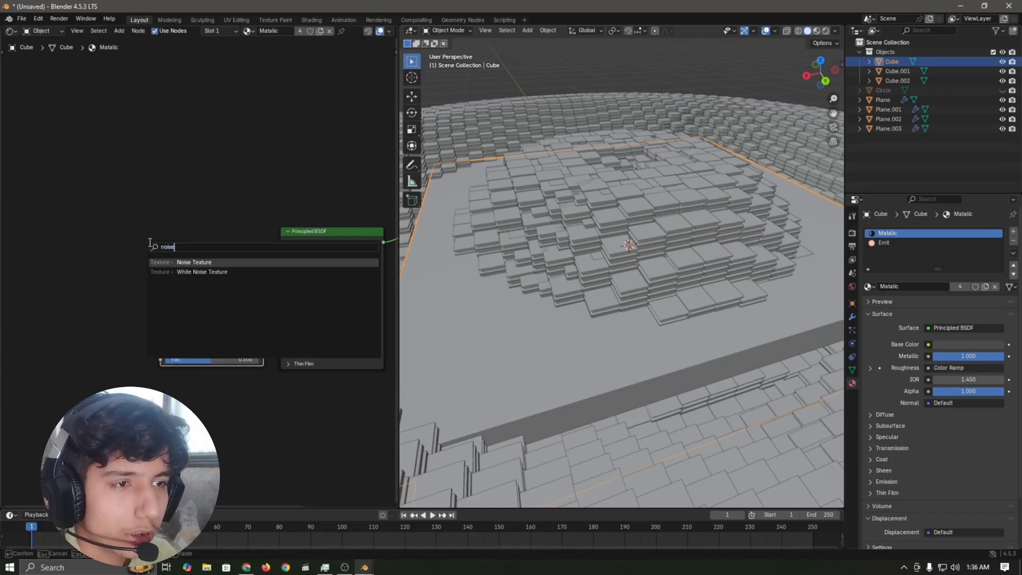
{"action": "key", "text": "Return"}
{"action": "left_click", "coordinate": [59, 271]}
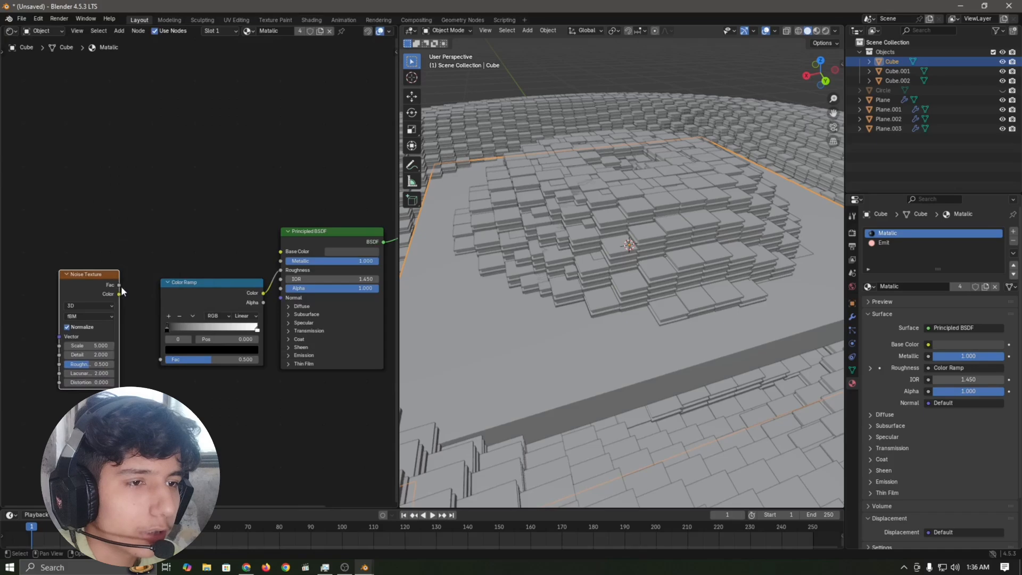
{"action": "left_click_drag", "start_coordinate": [119, 285], "coordinate": [161, 360]}
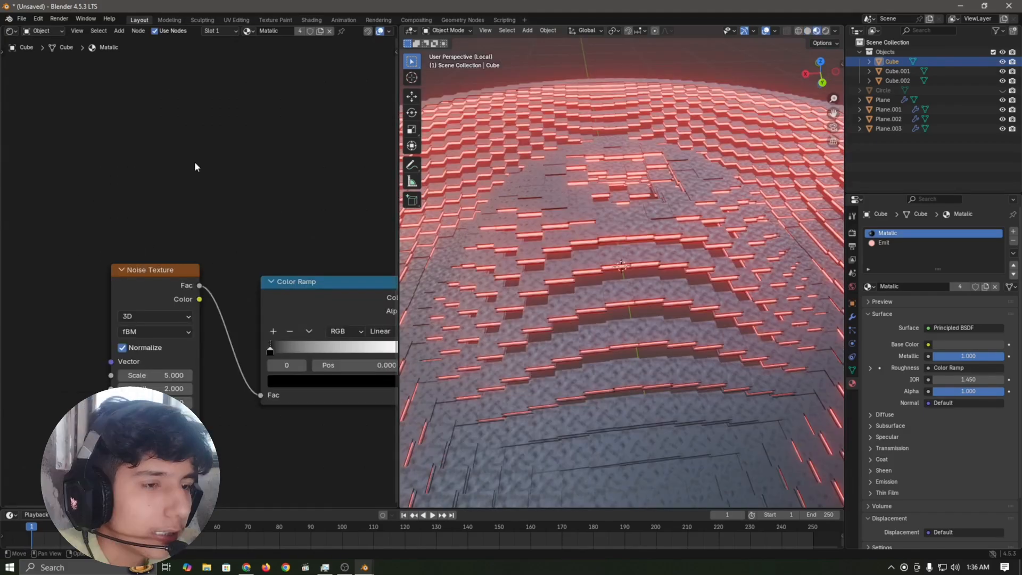
Step: Inspect the noise-driven roughness on the slab surfaces from close up and from farther away
{"action": "middle_click_drag", "start_coordinate": [218, 229], "coordinate": [298, 225]}
{"action": "scroll", "coordinate": [668, 291], "scroll_direction": "up", "scroll_amount": 5}
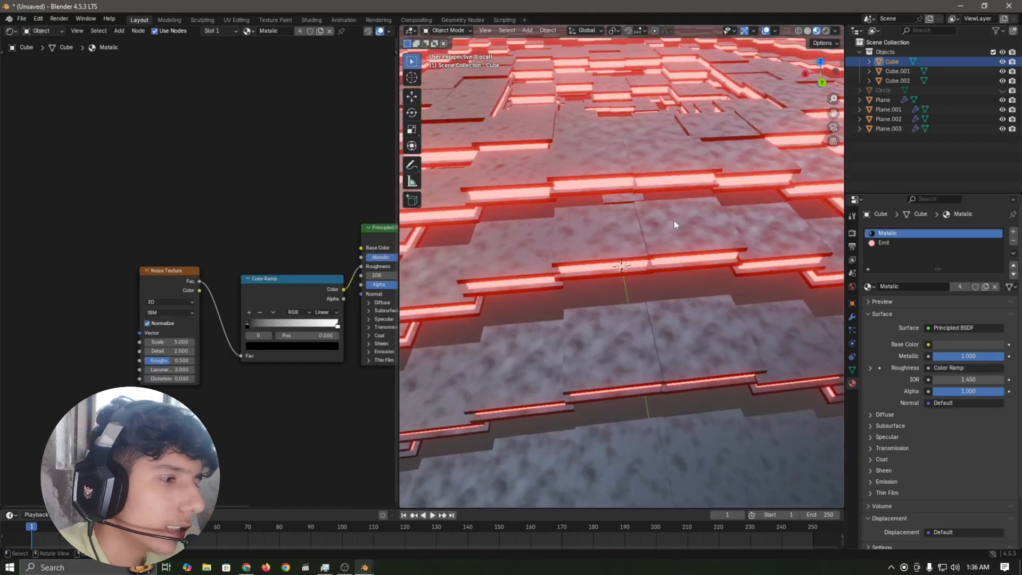
{"action": "scroll", "coordinate": [622, 314], "scroll_direction": "down", "scroll_amount": 6}
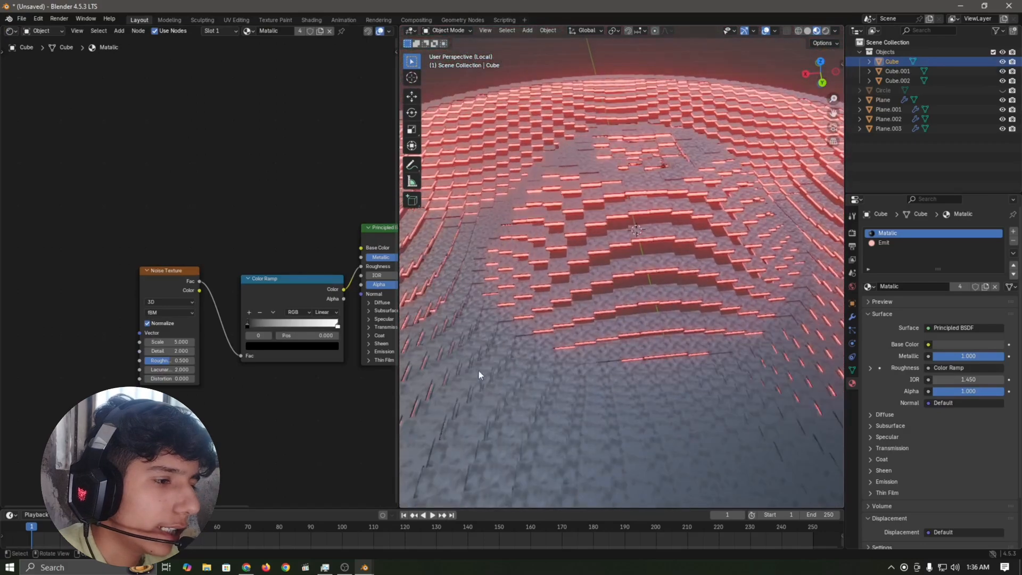
{"action": "scroll", "coordinate": [624, 288], "scroll_direction": "up", "scroll_amount": 5}
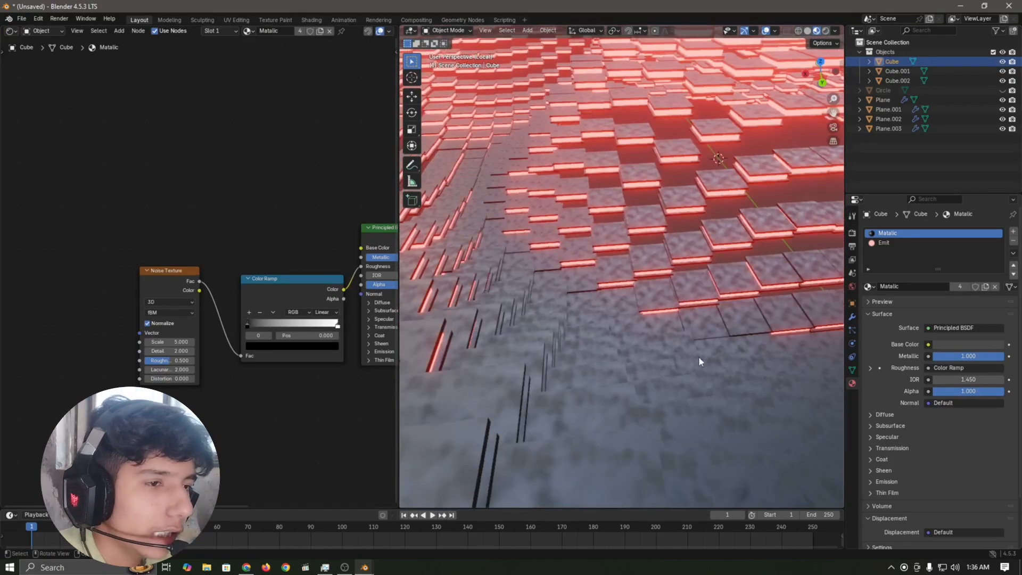
{"action": "scroll", "coordinate": [698, 356], "scroll_direction": "down", "scroll_amount": 5}
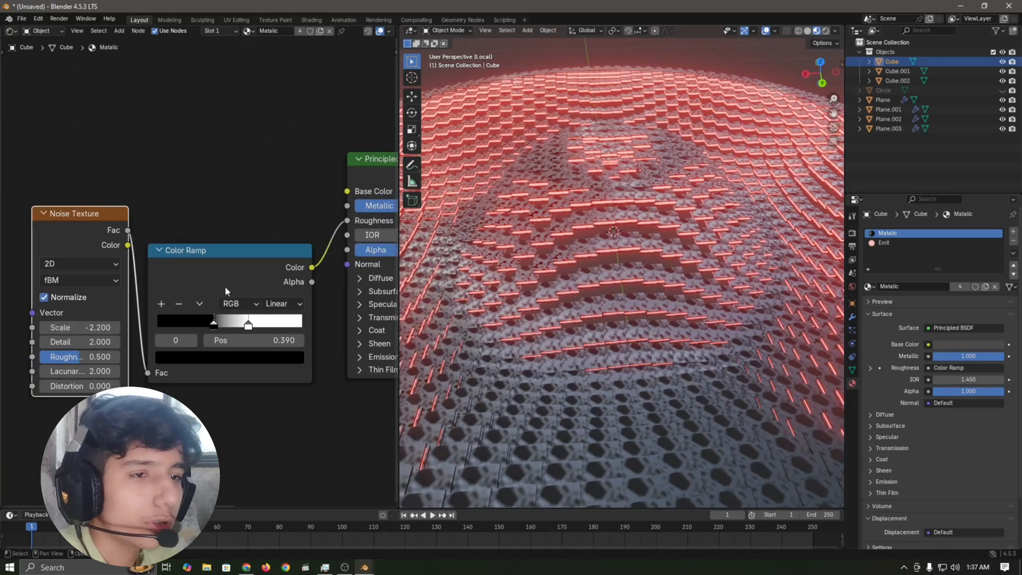